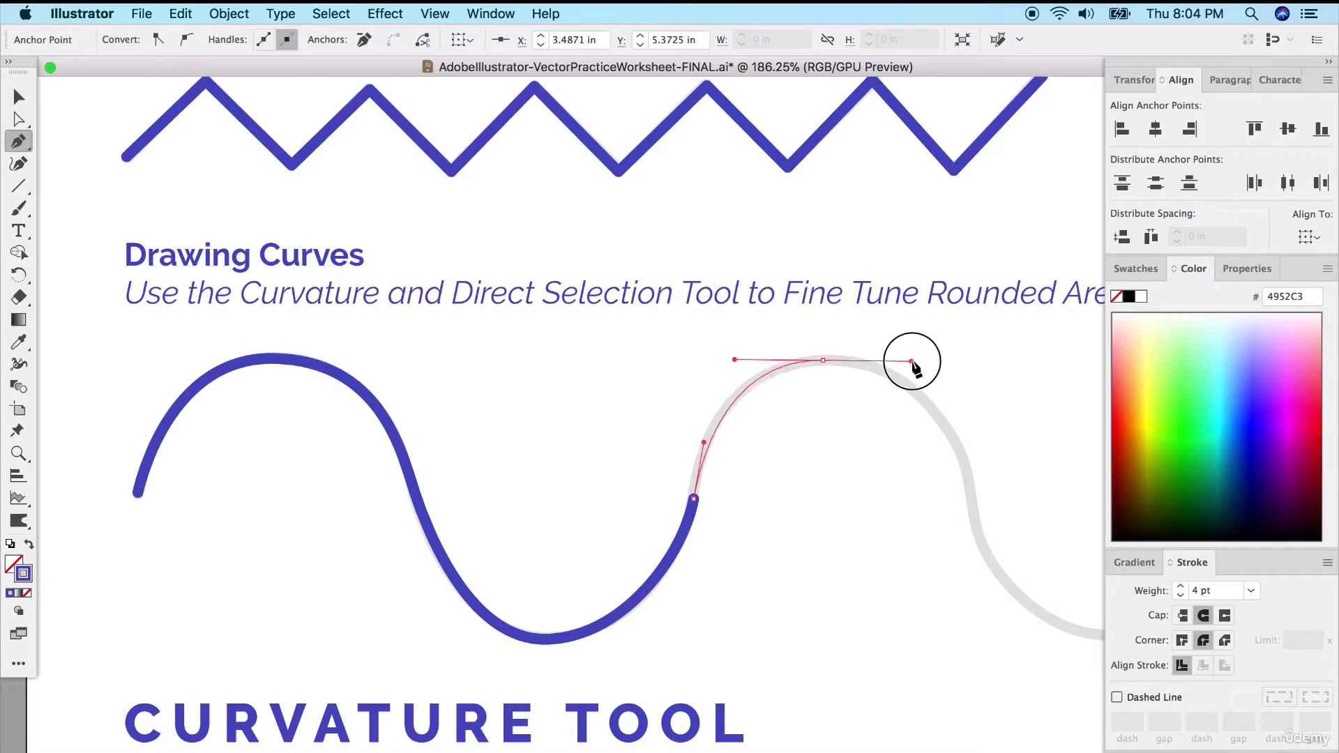
# - Continue the Pen tool path with smooth anchors down the second crest, through the second valley's bottom and onto its rising slope
pyautogui.hscroll(5, 907, 442)
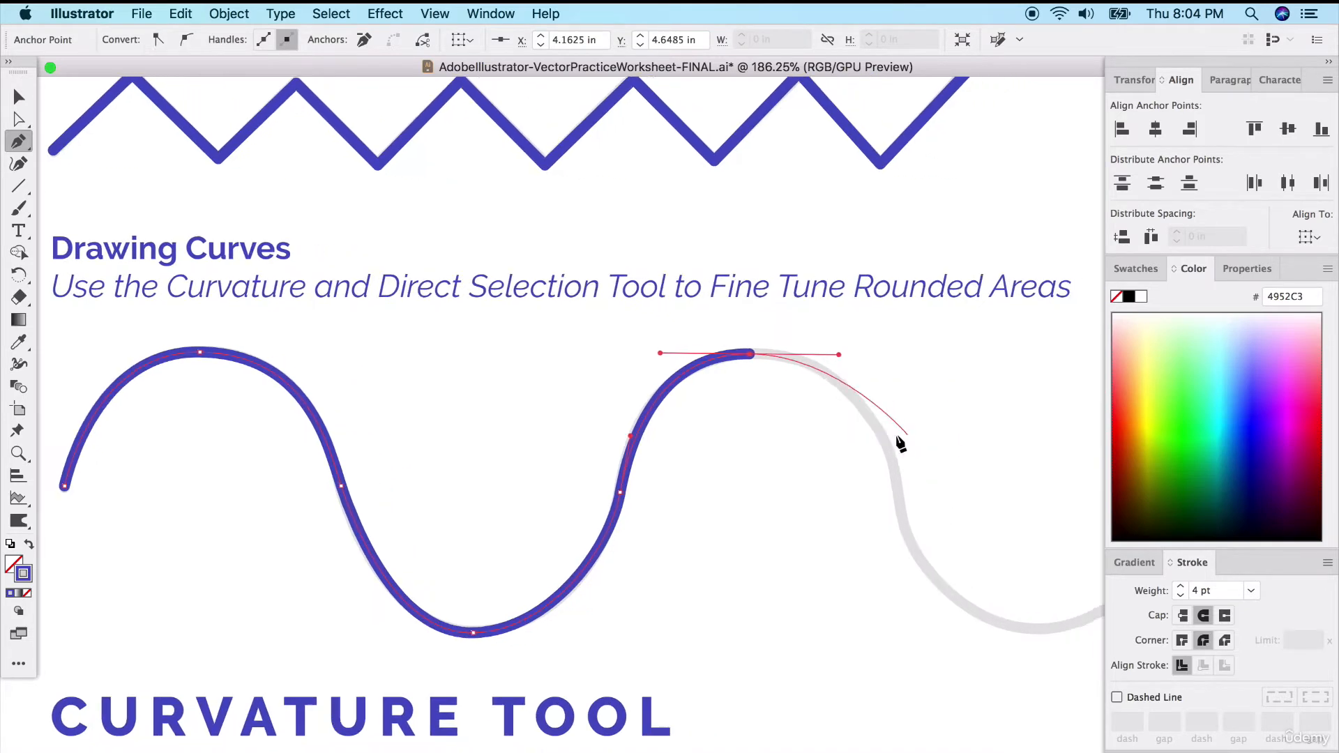
pyautogui.moveTo(847, 487); pyautogui.dragTo(853, 558)
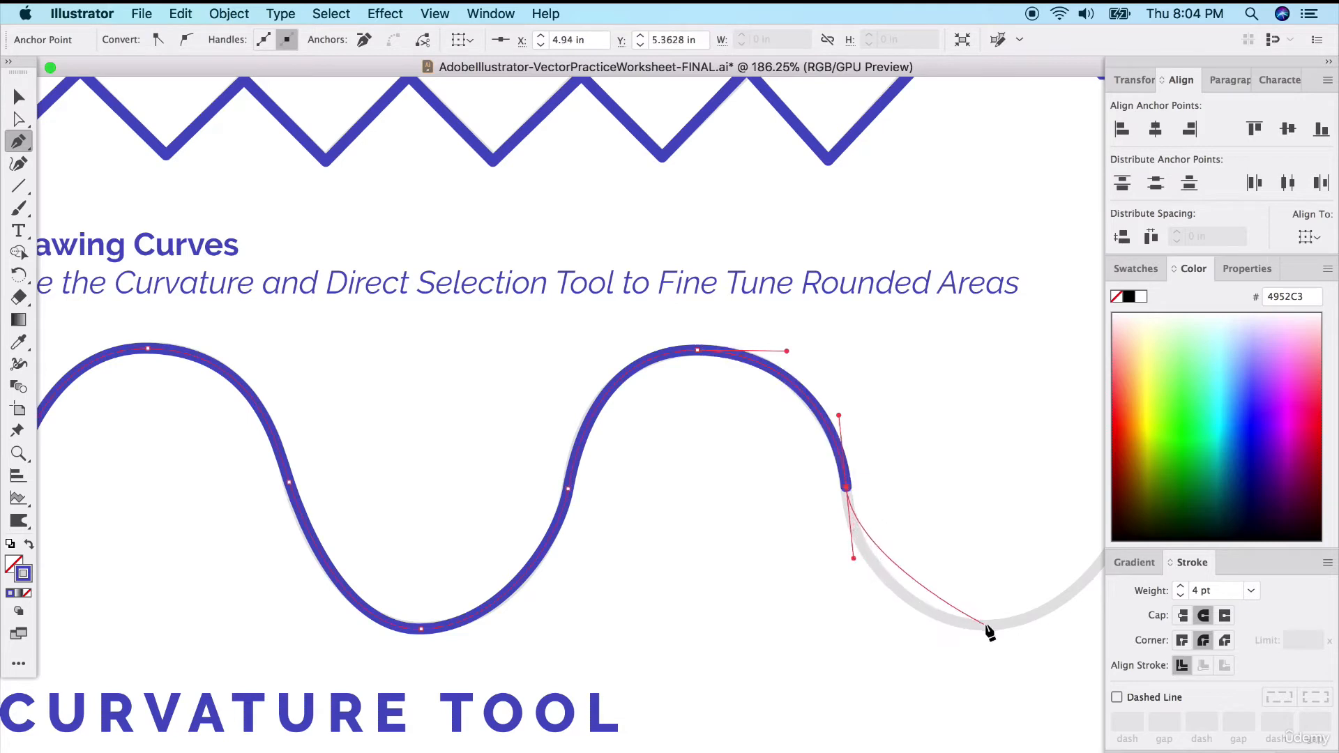
pyautogui.moveTo(986, 626); pyautogui.dragTo(1055, 621)
pyautogui.hscroll(8, 990, 532)
pyautogui.scroll(-1, 990, 533)
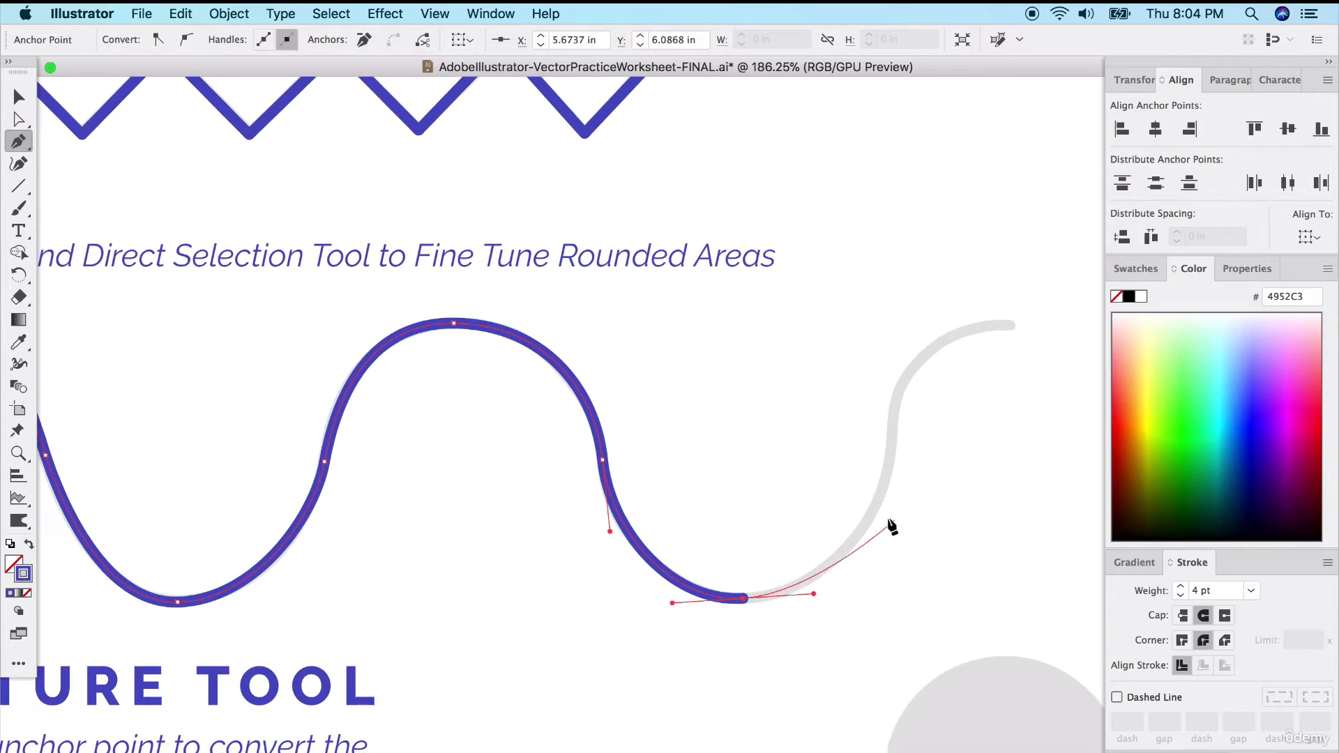
pyautogui.click(884, 492)
pyautogui.moveTo(889, 490); pyautogui.dragTo(891, 460)
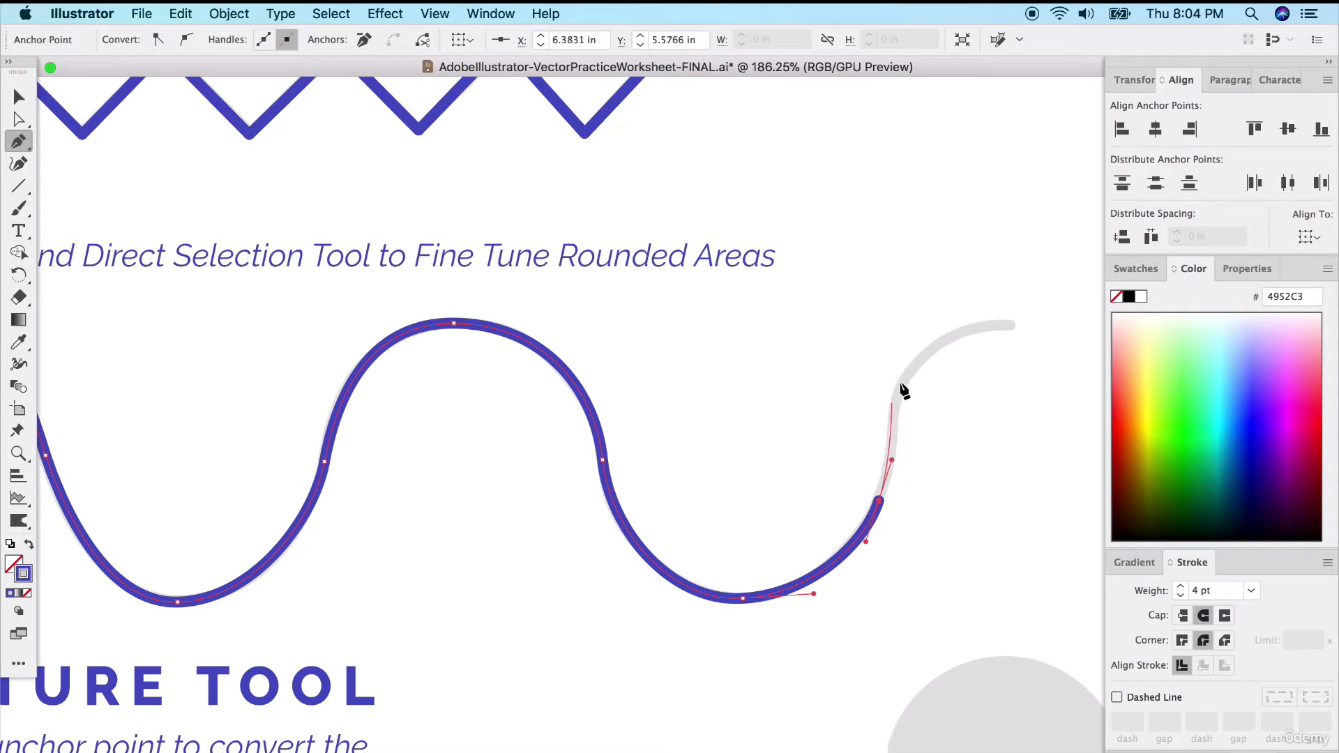
# - Finish the wave path with smooth anchors at the last bend and at the gray guide's end, and deselect it
pyautogui.moveTo(1005, 326); pyautogui.dragTo(1136, 325)
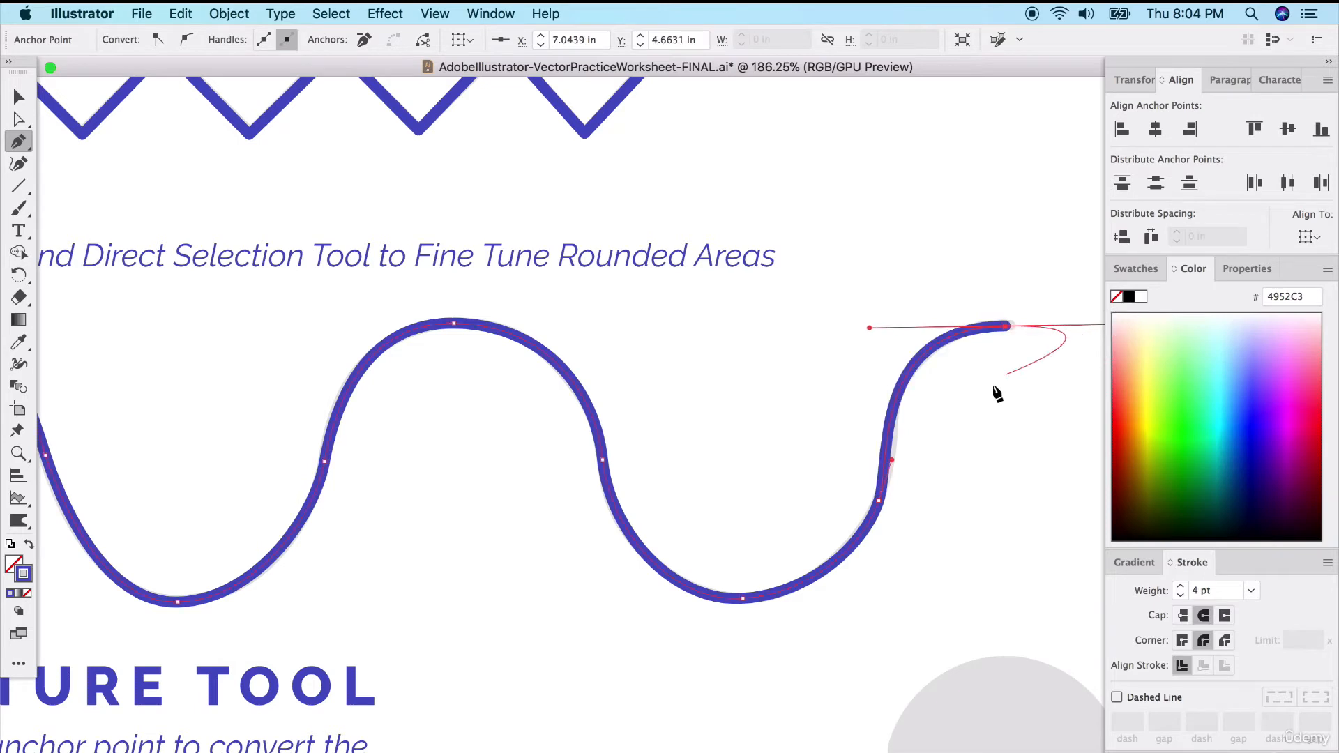
pyautogui.press('super+z')
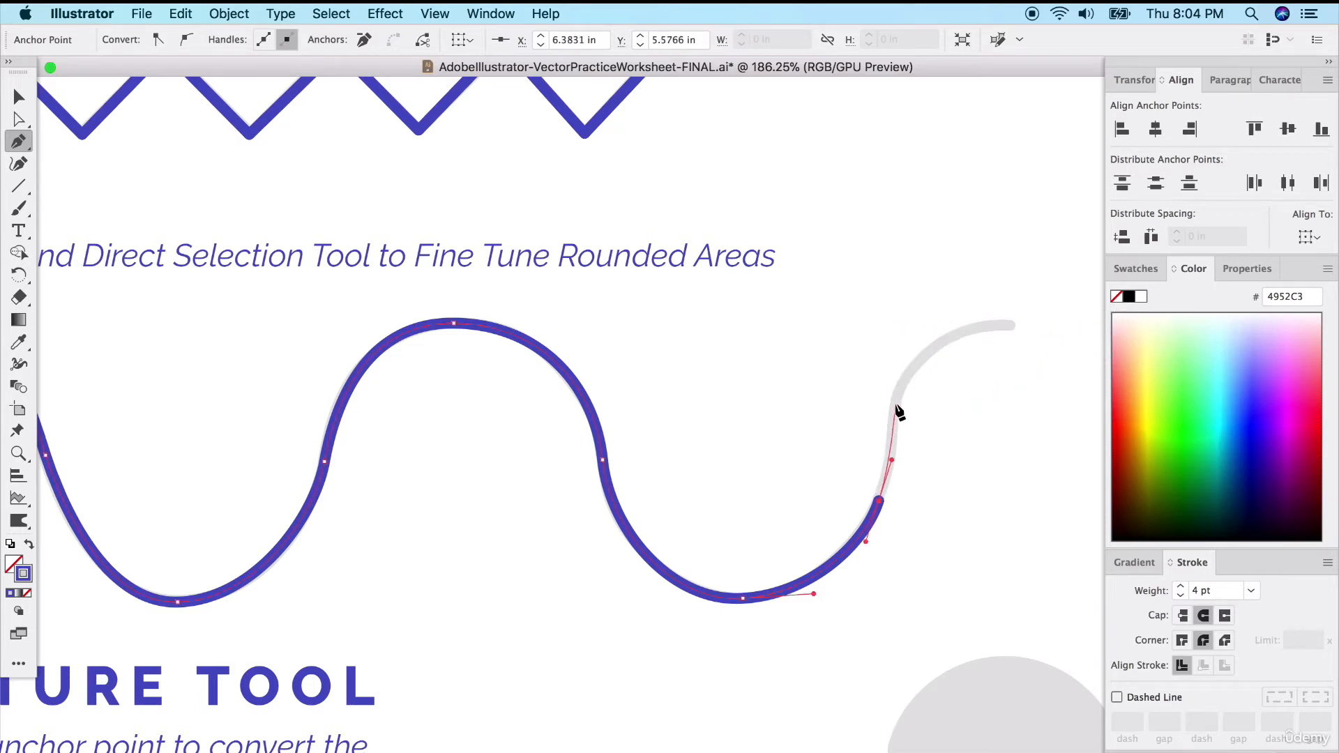
pyautogui.moveTo(896, 404); pyautogui.dragTo(902, 366)
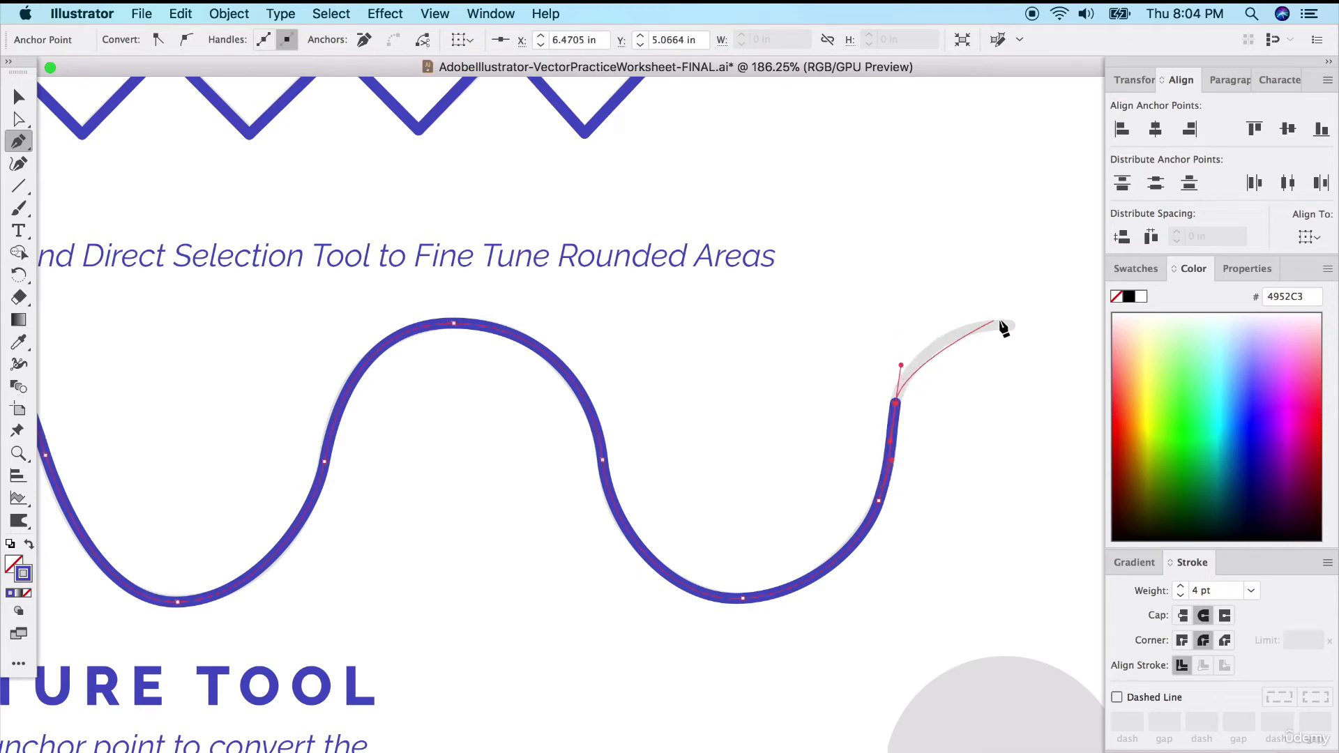
pyautogui.moveTo(1009, 325); pyautogui.dragTo(1067, 332)
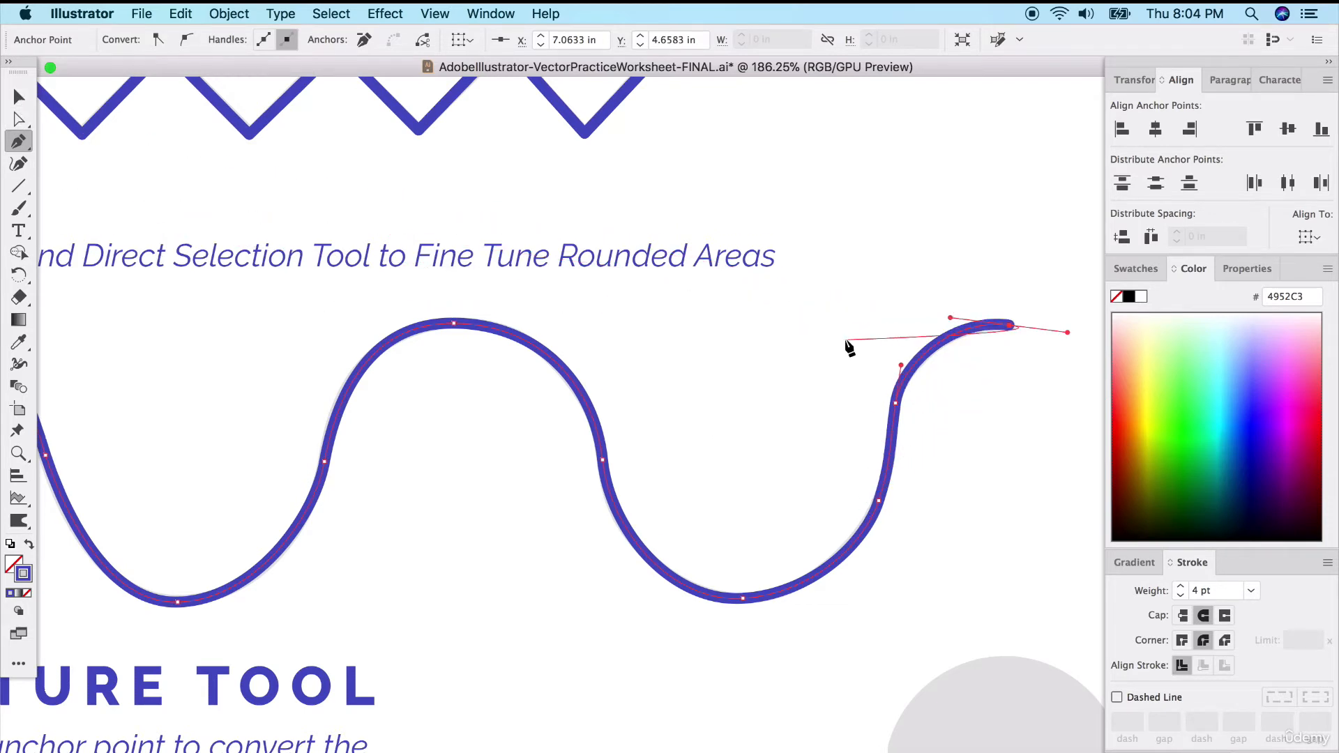
pyautogui.press('v')
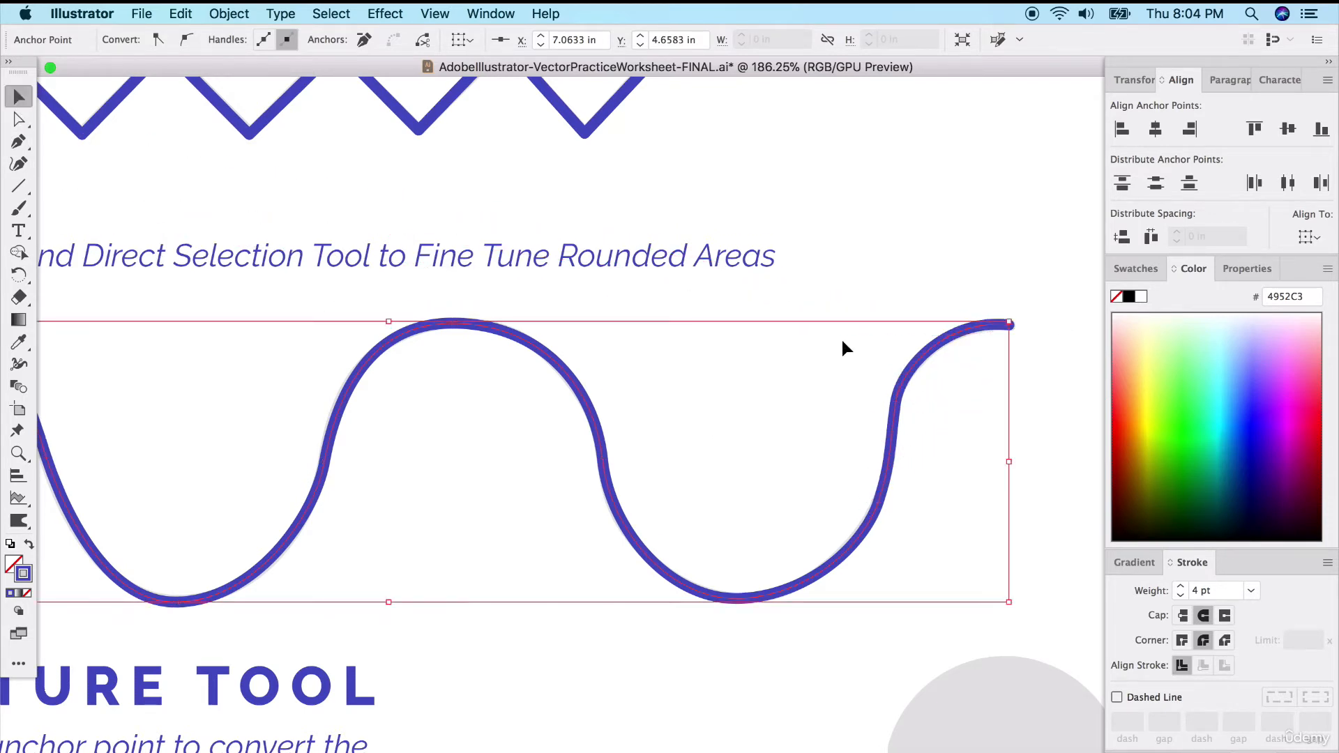
pyautogui.click(835, 294)
# - Use the Direct Selection tool to adjust both direction handles of the first crest's descending segment so it follows the guide
pyautogui.click(891, 399)
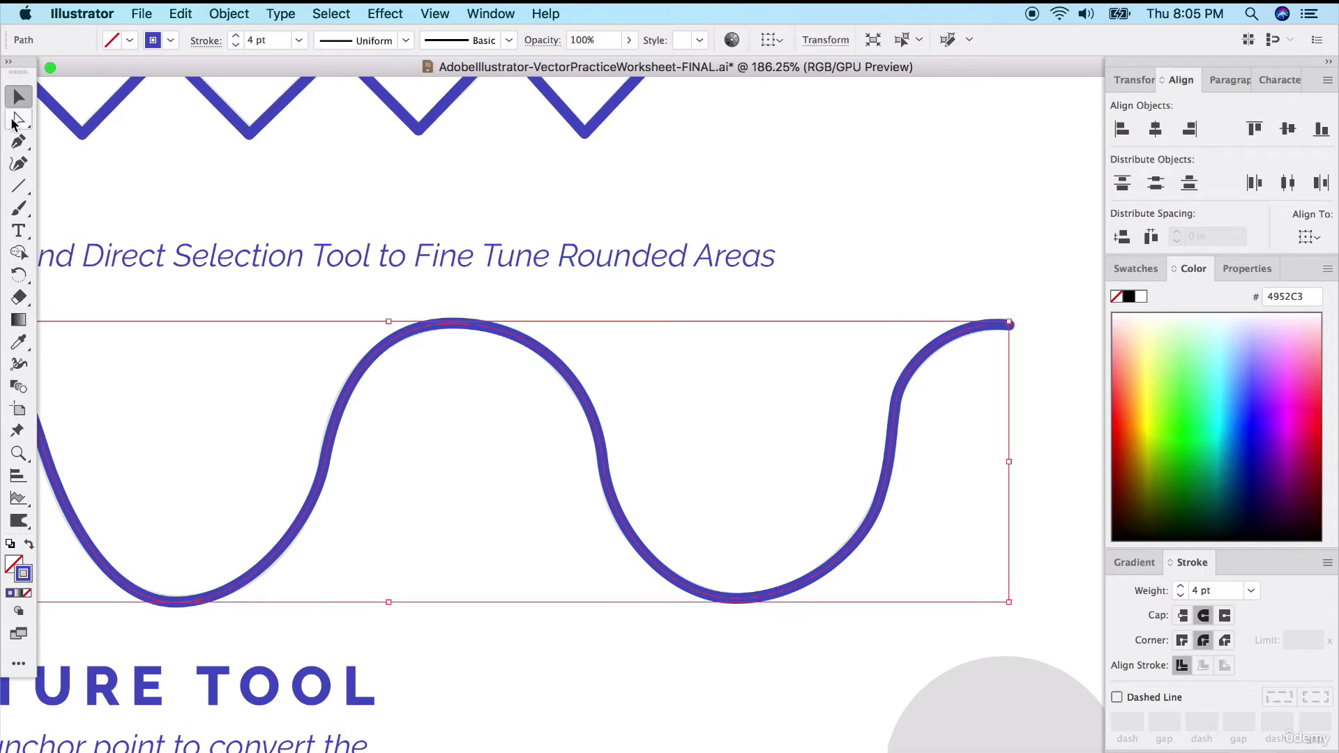
pyautogui.click(16, 120)
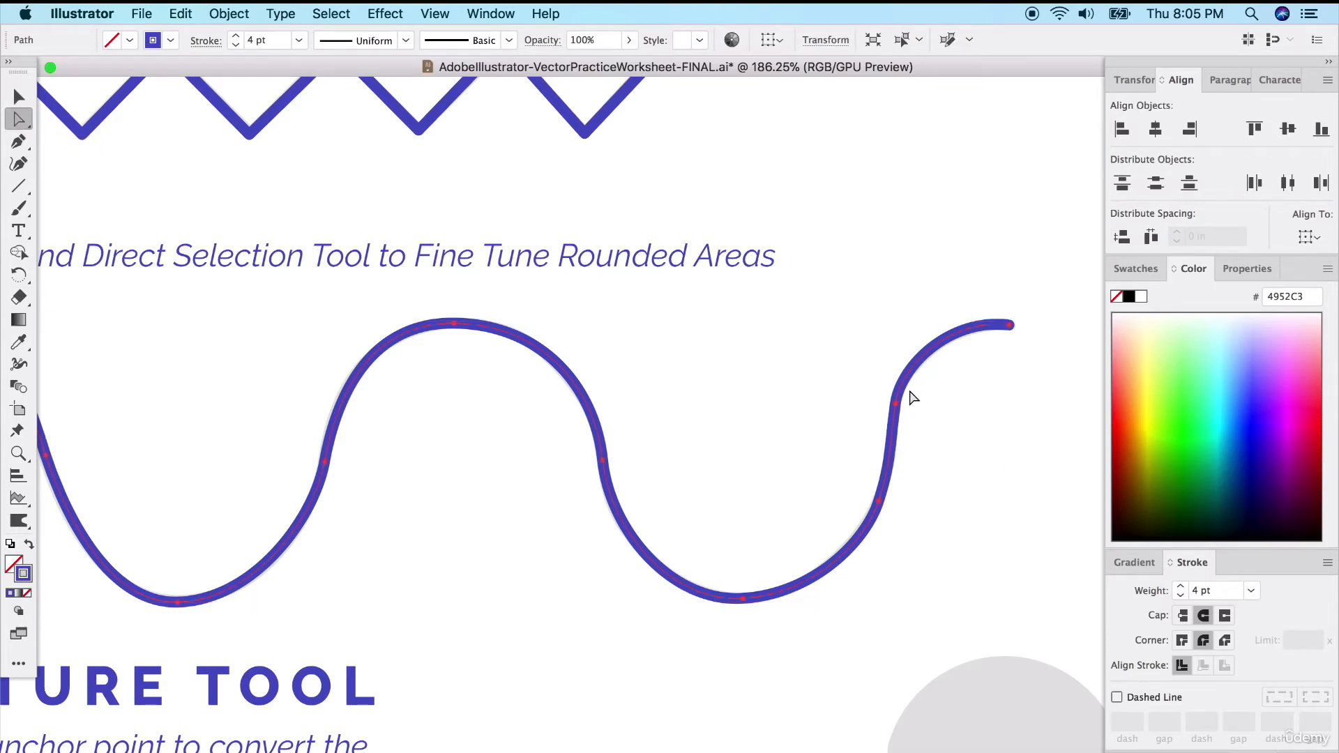
pyautogui.hscroll(-6, 689, 497)
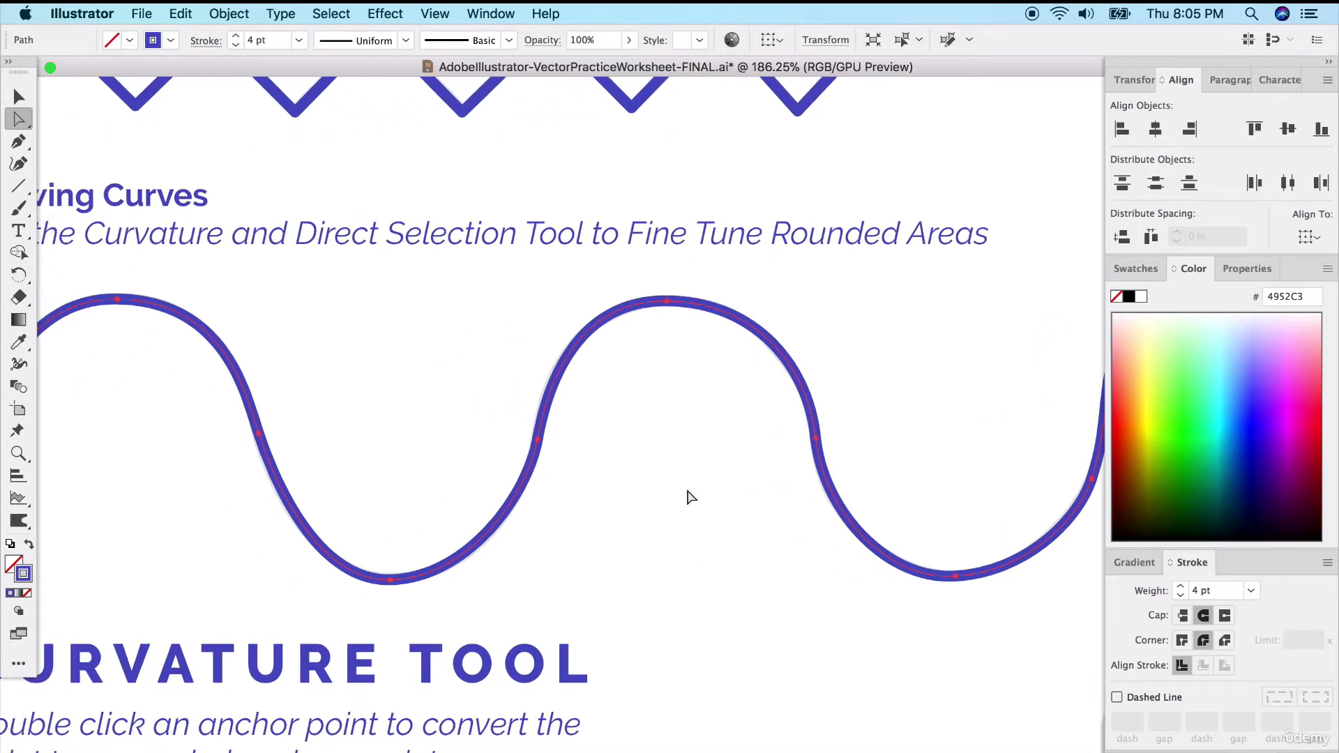
pyautogui.hscroll(-1, 689, 497)
pyautogui.scroll(-3, 687, 497)
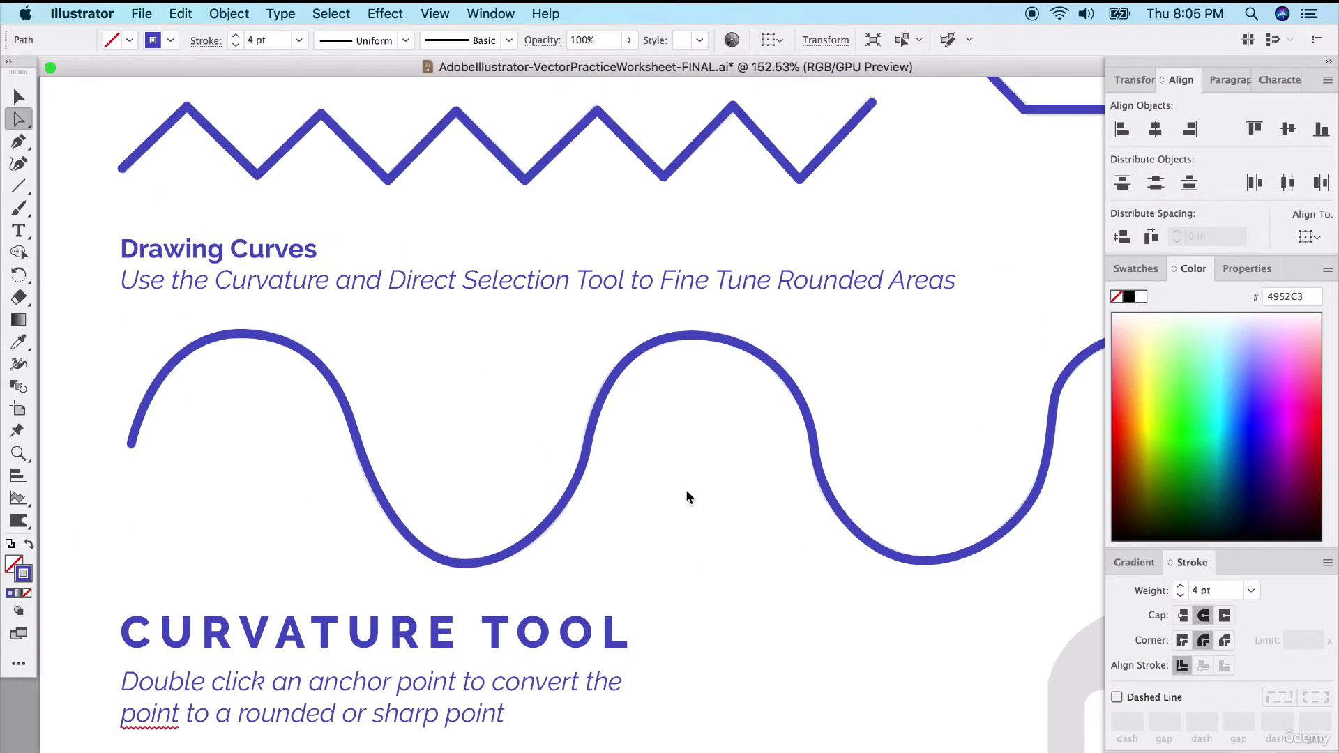
pyautogui.click(709, 500)
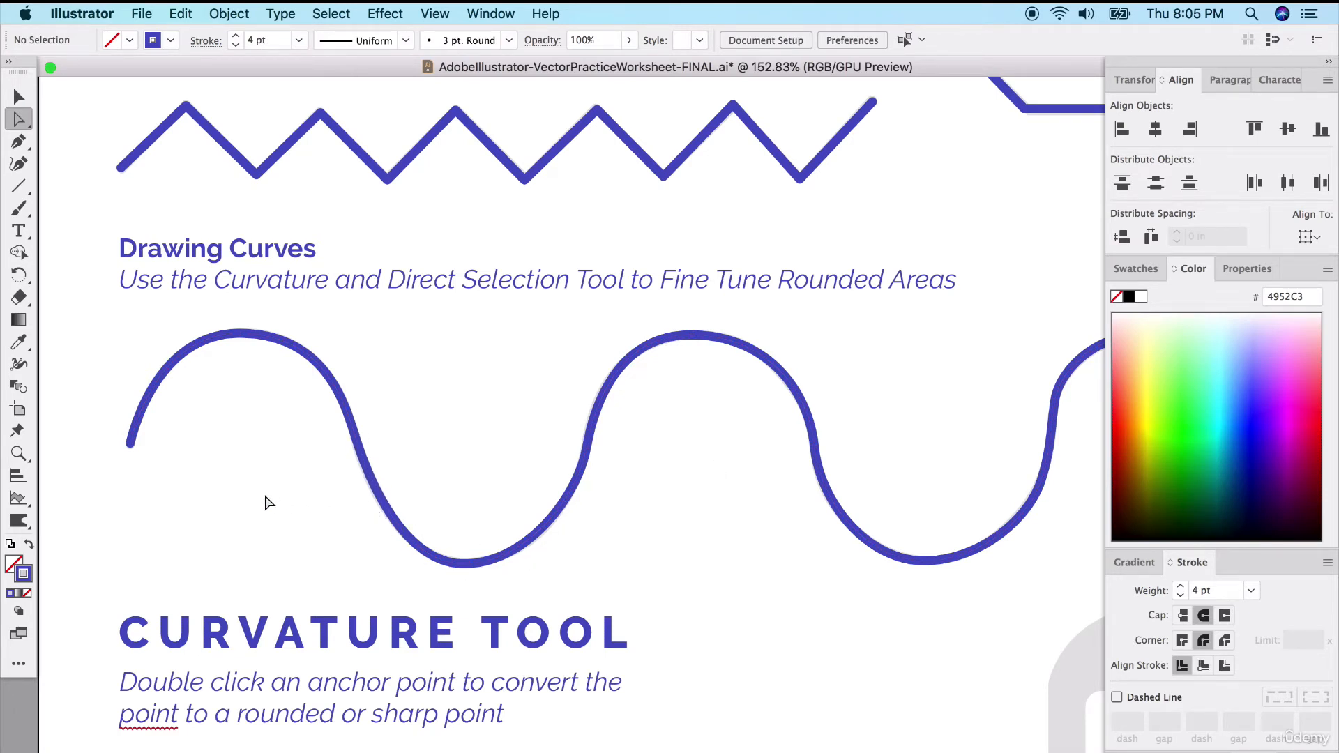
pyautogui.scroll(3, 268, 503)
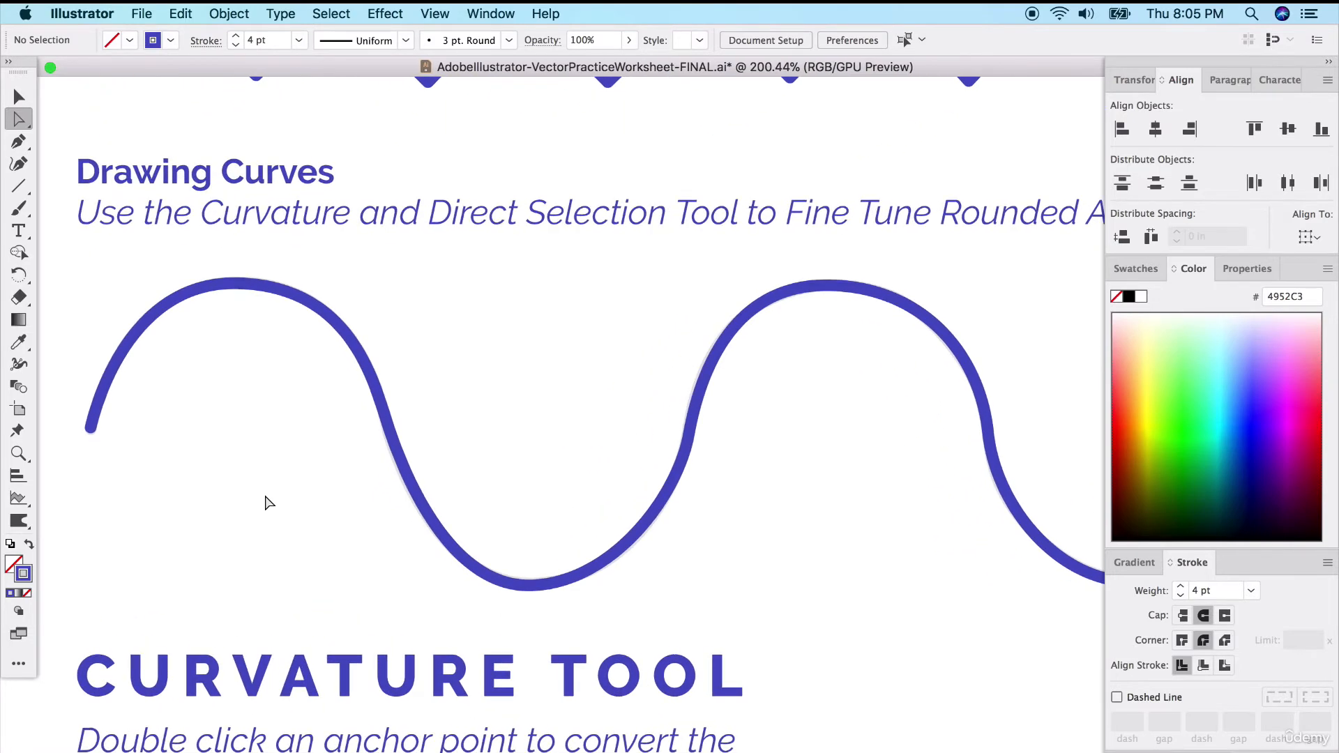
pyautogui.hscroll(-3, 267, 503)
pyautogui.scroll(1, 267, 502)
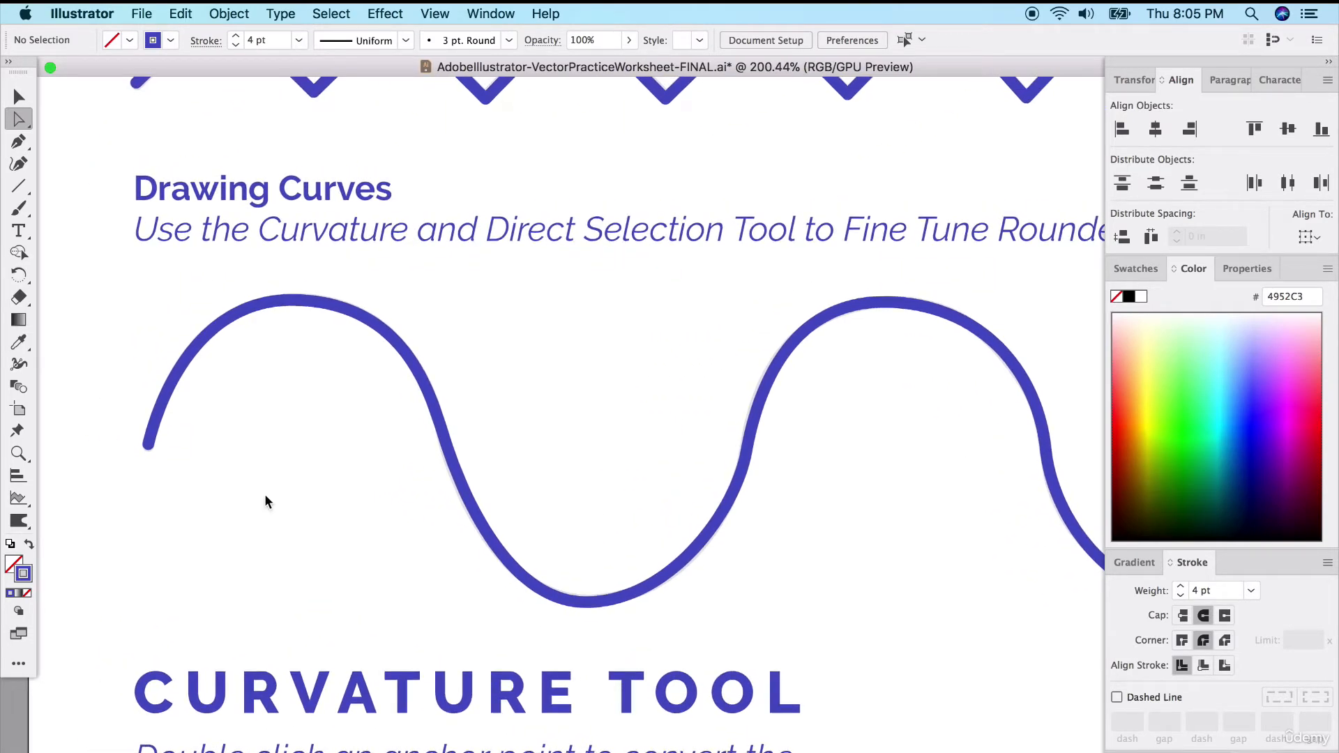
pyautogui.click(332, 313)
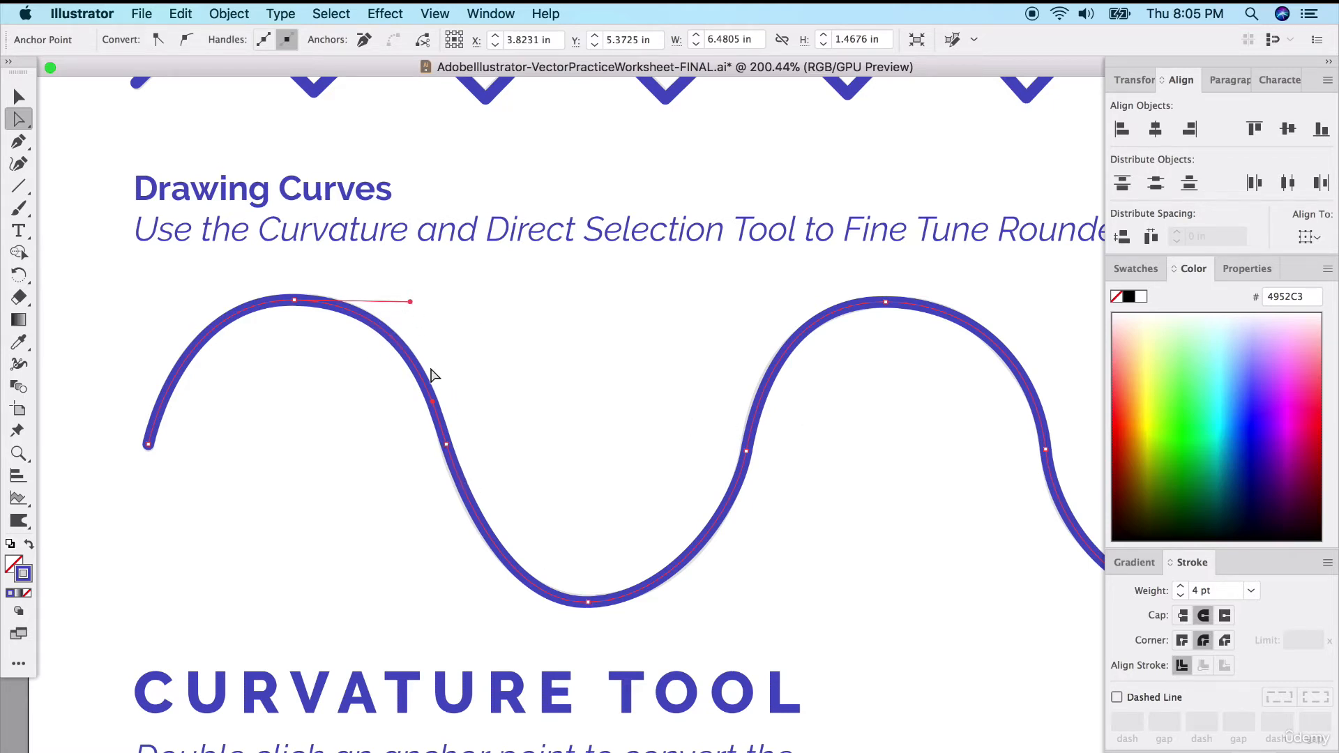
pyautogui.moveTo(410, 302); pyautogui.dragTo(409, 297)
pyautogui.click(447, 445)
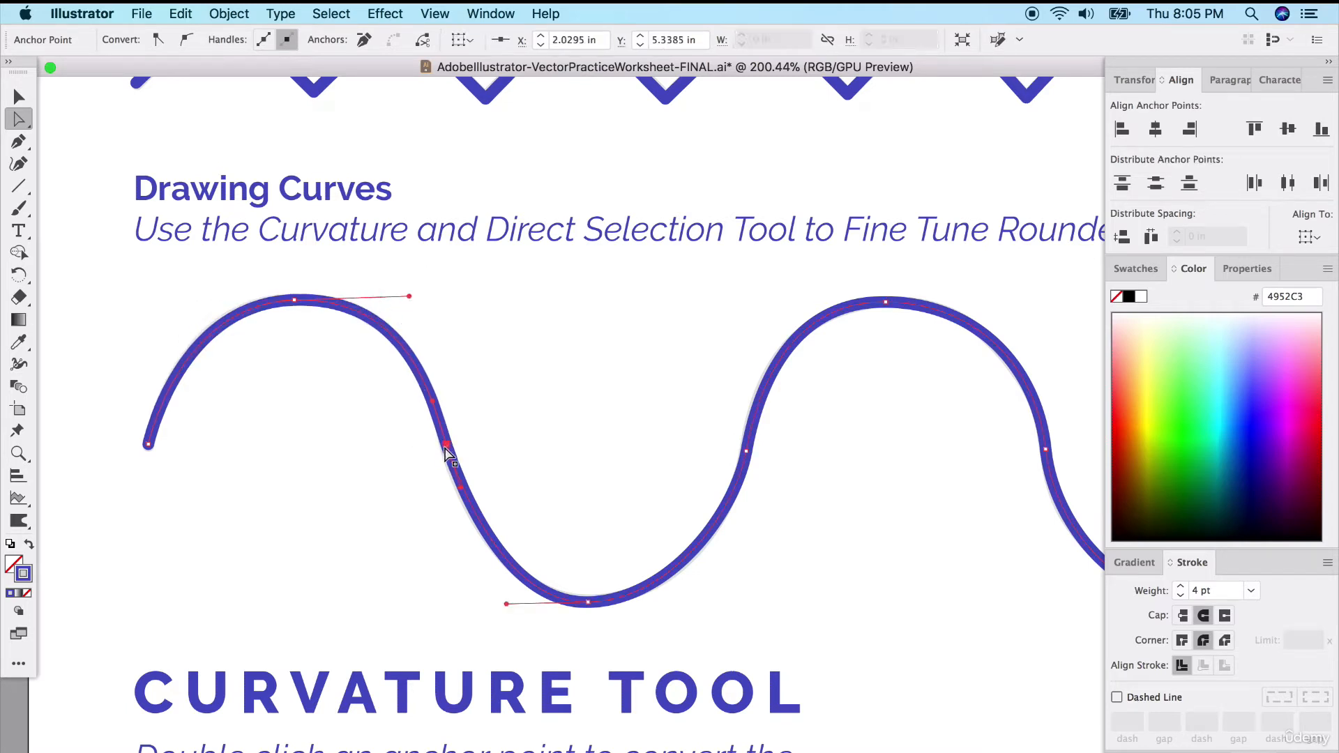
pyautogui.moveTo(433, 407); pyautogui.dragTo(434, 396)
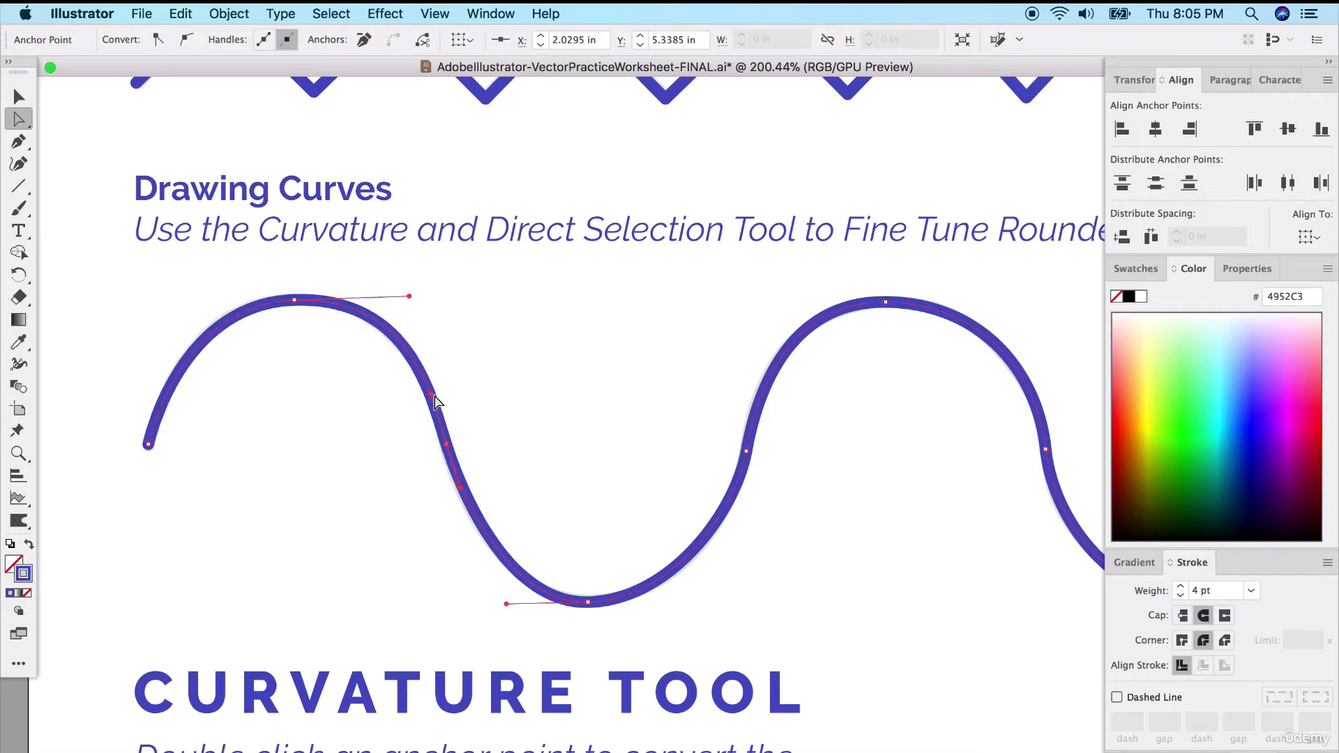
# - Fit the first valley's bottom anchor, its handles and its rising-slope anchor to the guide, and adjust the first crest's opening segment
pyautogui.click(588, 600)
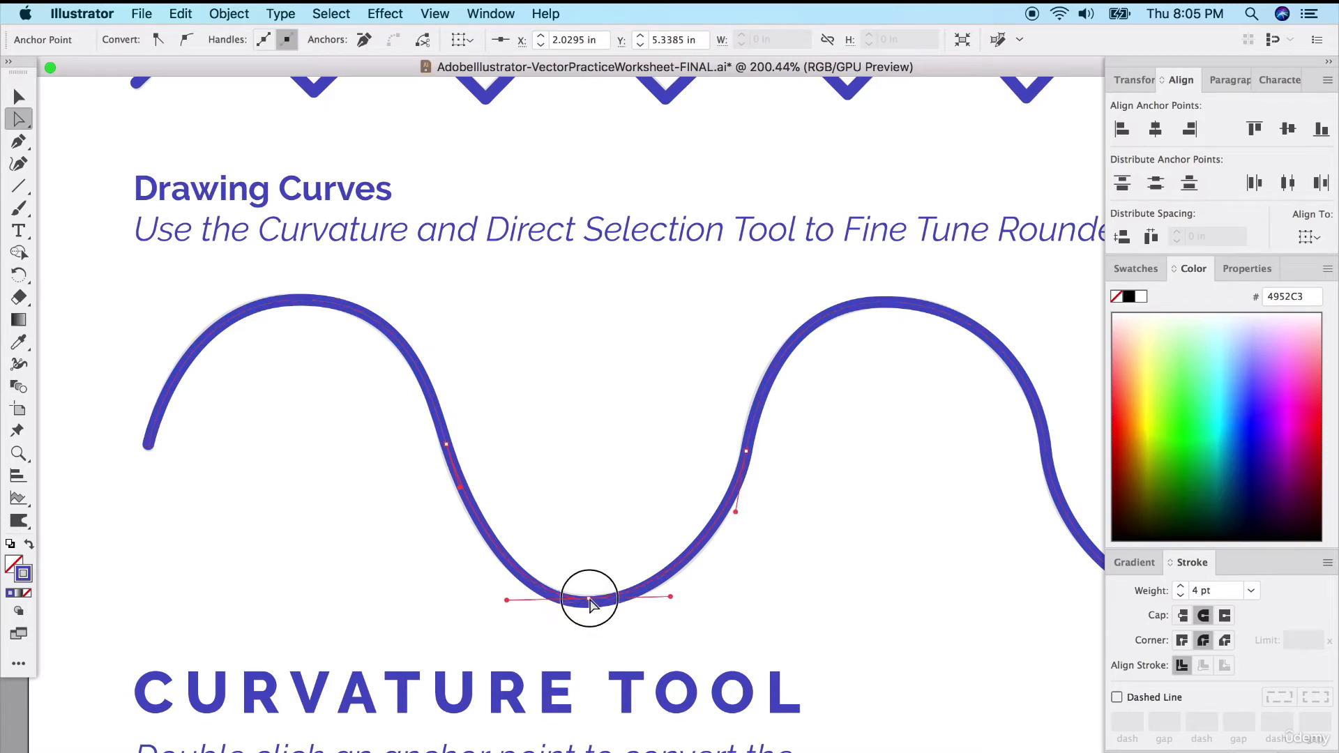
pyautogui.moveTo(507, 600); pyautogui.dragTo(504, 604)
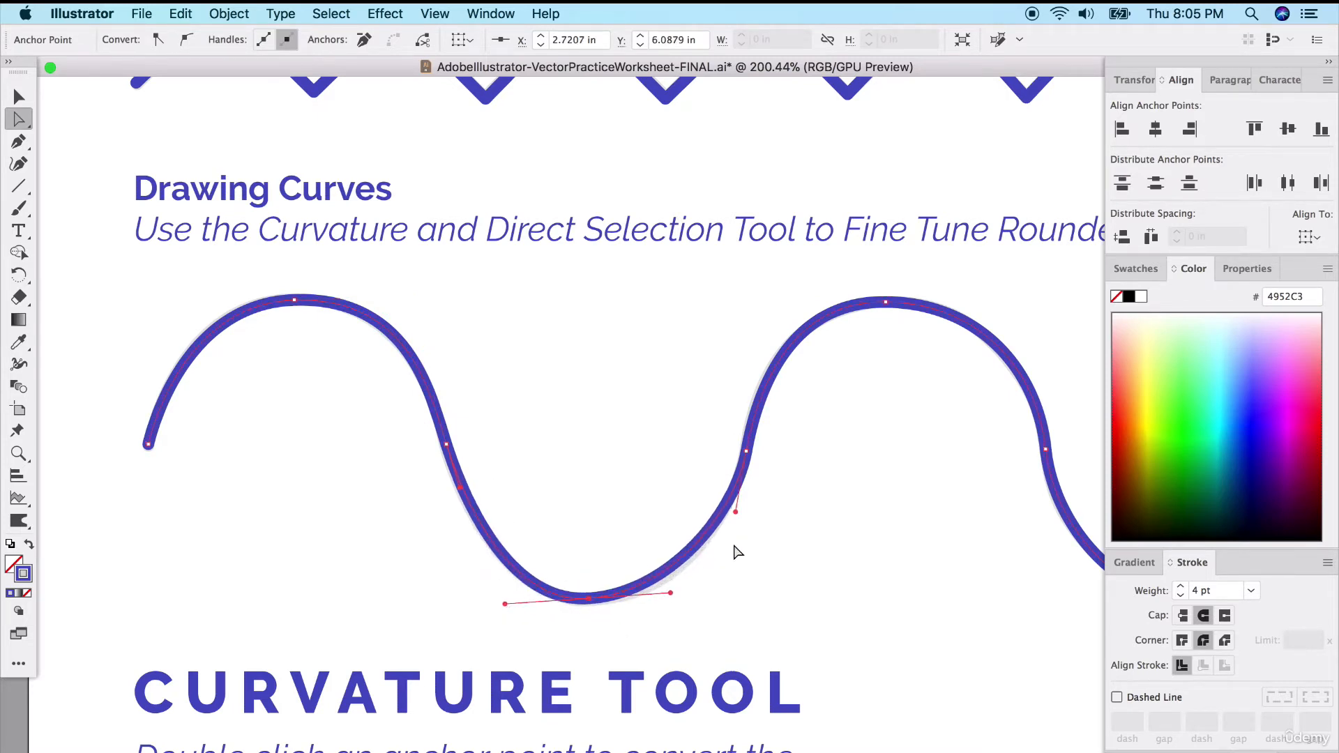
pyautogui.moveTo(670, 598); pyautogui.dragTo(686, 596)
pyautogui.moveTo(747, 453); pyautogui.dragTo(750, 446)
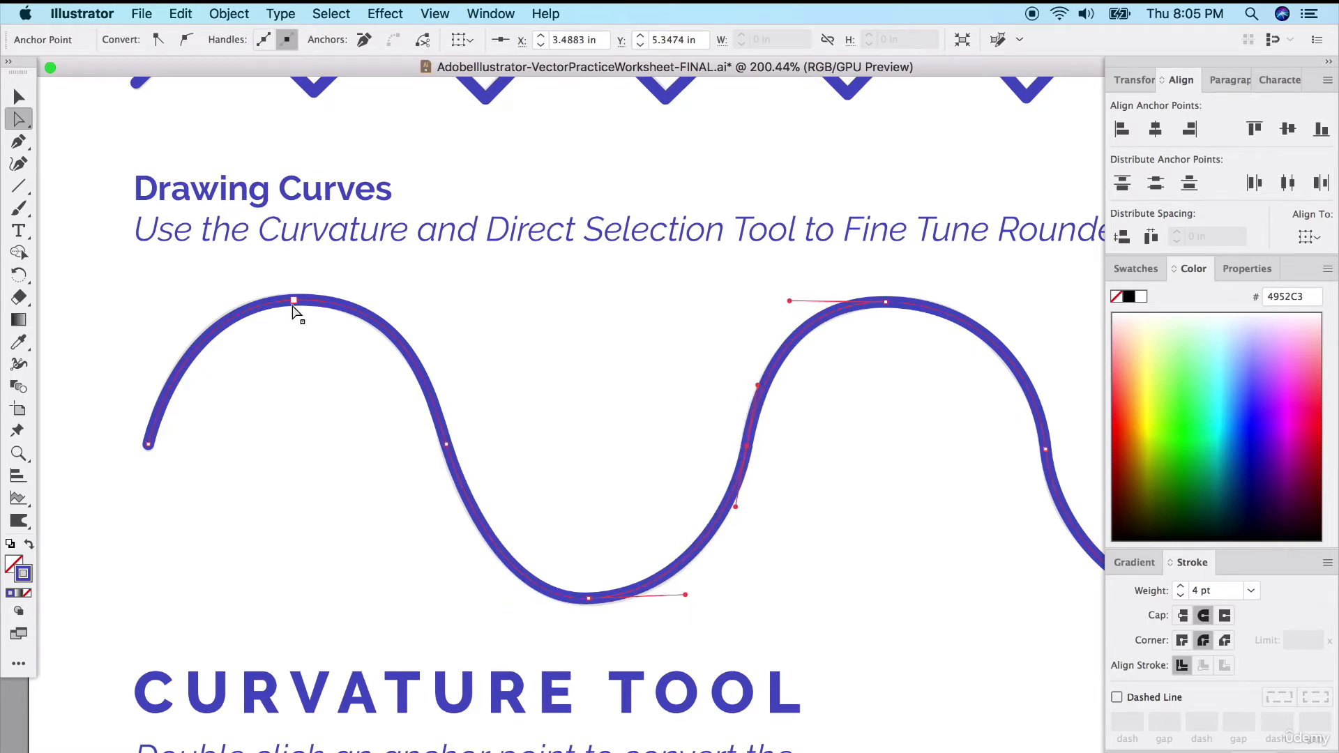
pyautogui.click(194, 349)
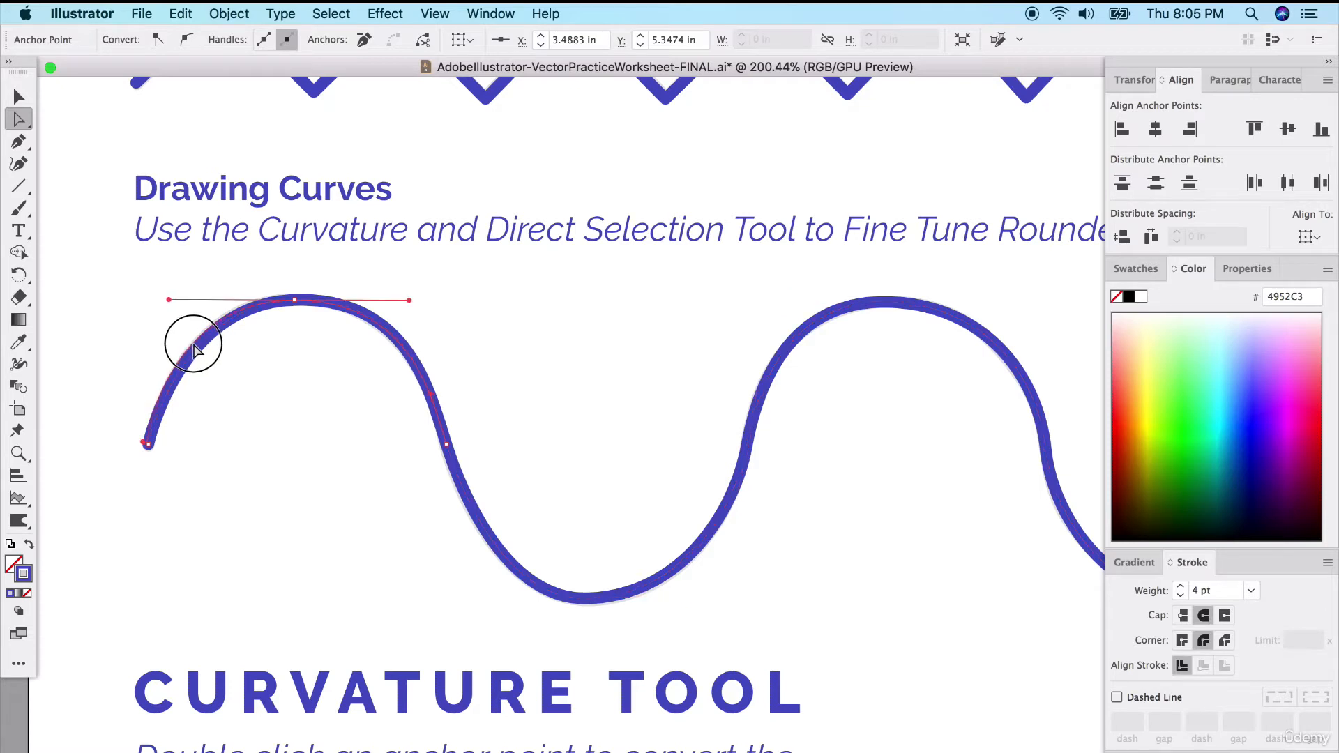
pyautogui.click(349, 425)
# - Adjust both direction handles of the second valley's descending segment so the curve matches the guide
pyautogui.hscroll(2, 351, 427)
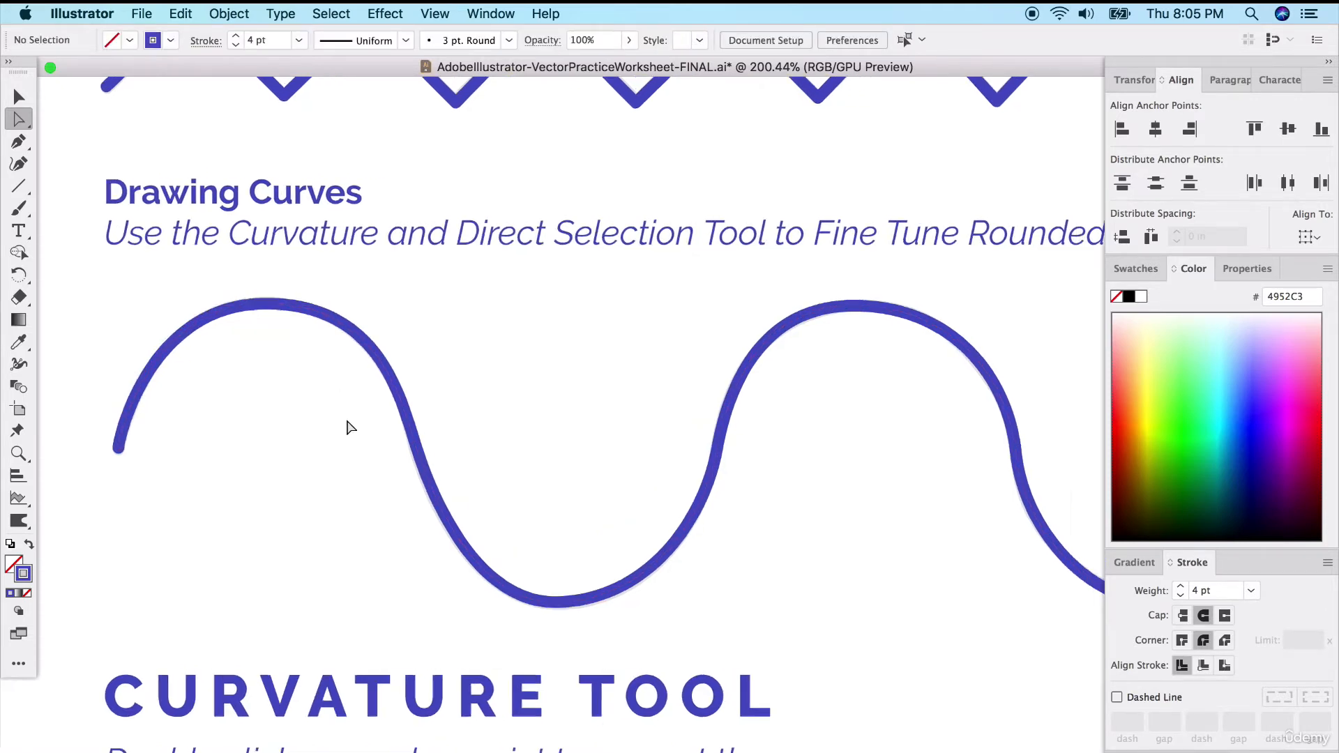
pyautogui.hscroll(10, 351, 427)
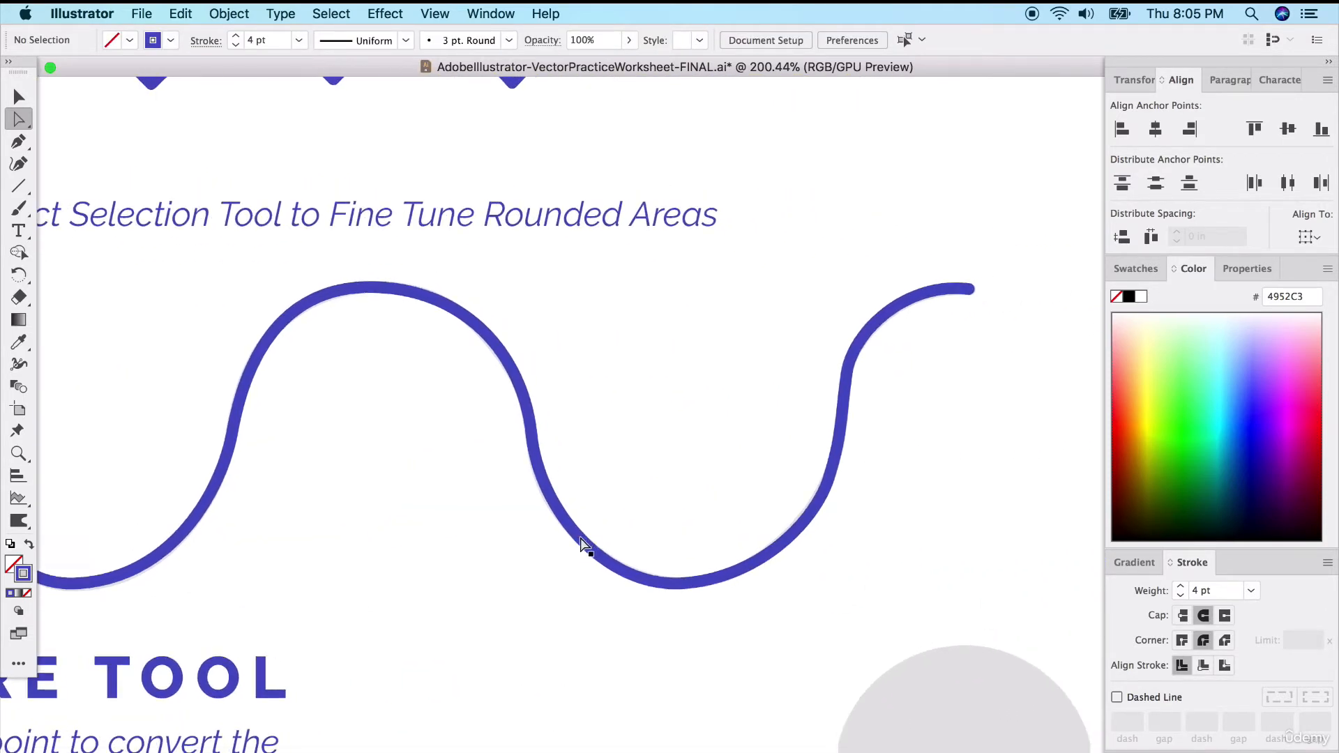
pyautogui.click(584, 544)
pyautogui.moveTo(541, 514)
pyautogui.mouseDown()
pyautogui.moveTo(548, 537)
pyautogui.moveTo(543, 522)
pyautogui.mouseUp()
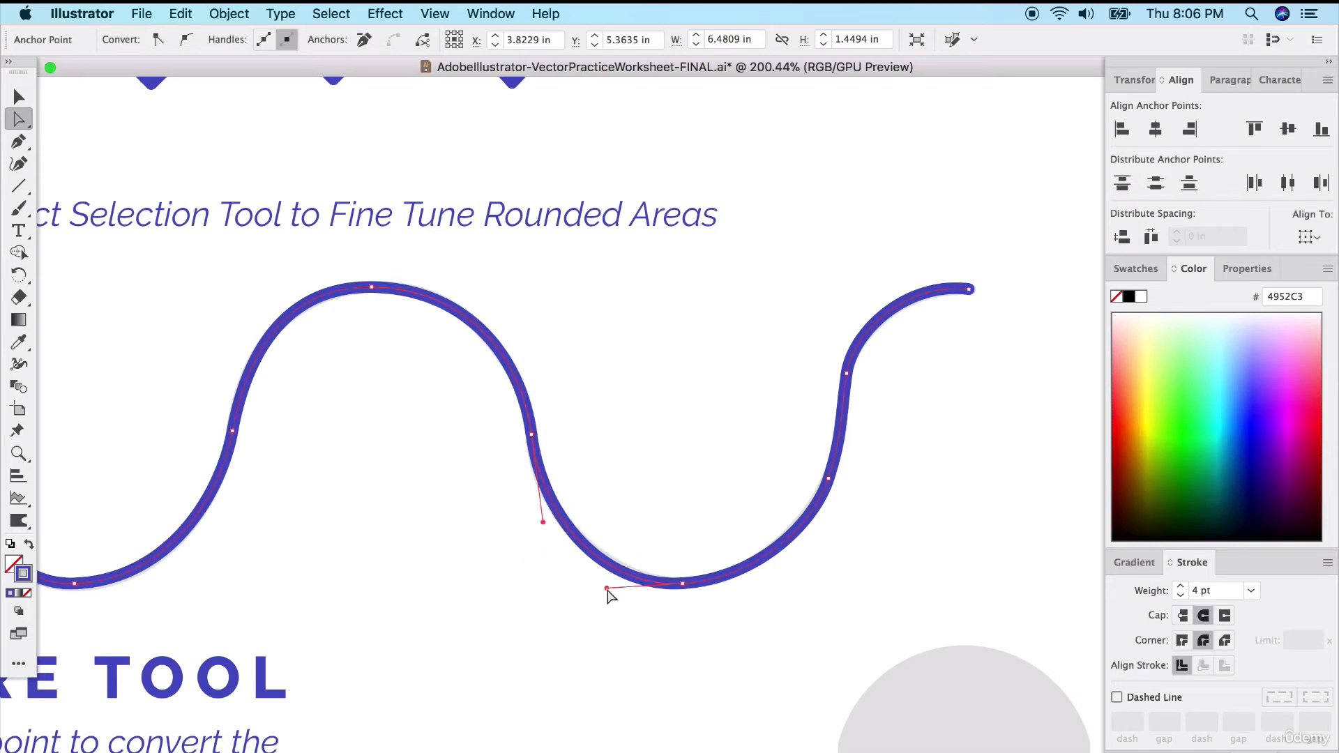
pyautogui.moveTo(607, 590); pyautogui.dragTo(606, 584)
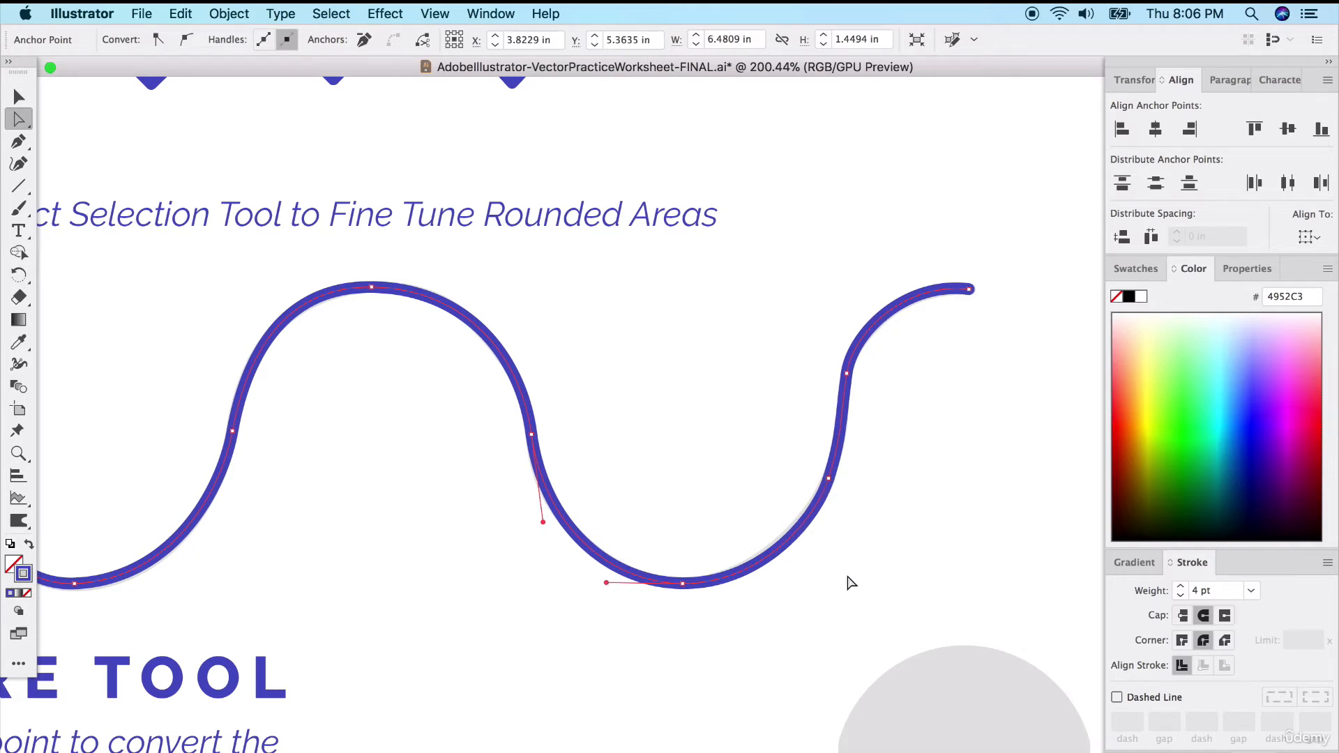
# - Add an anchor point with the Add Anchor Point tool midway up the second valley's rising curve, where it strays from the guide
pyautogui.scroll(5, 851, 582)
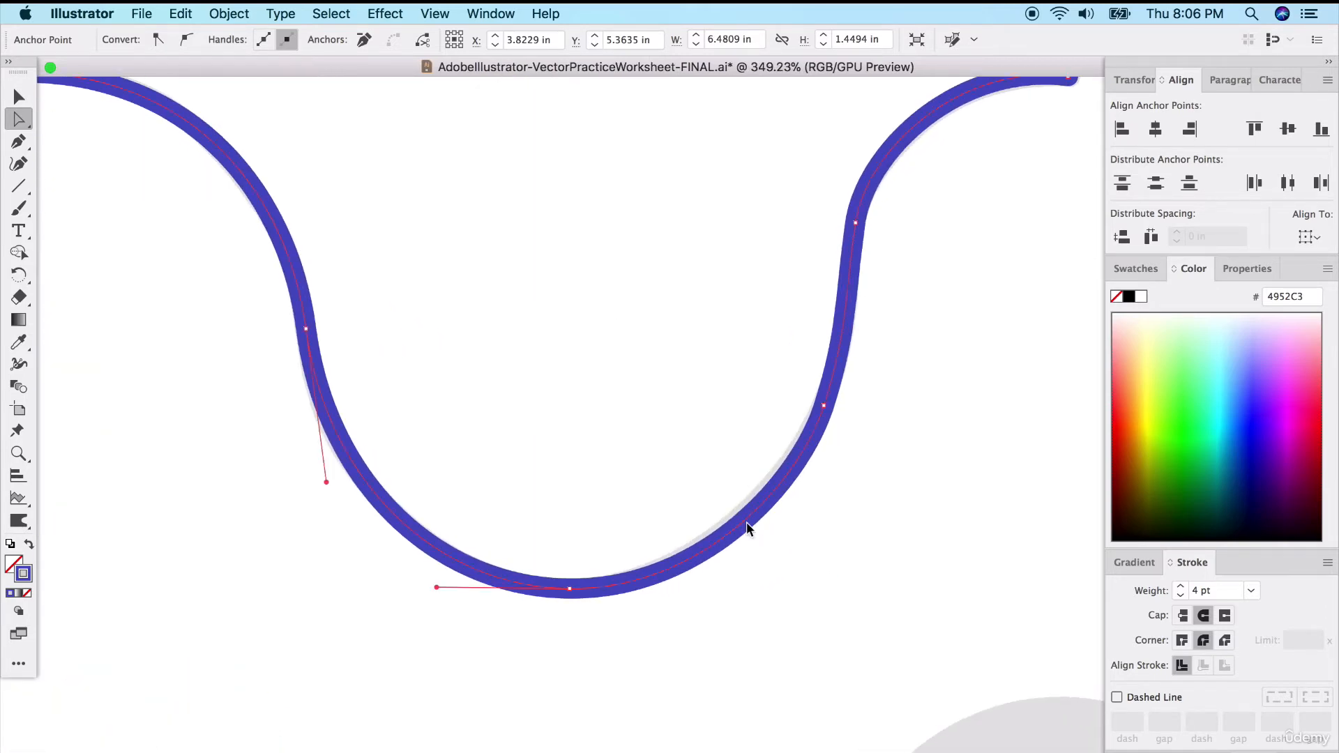
pyautogui.click(18, 141)
pyautogui.moveTo(18, 141); pyautogui.dragTo(98, 209)
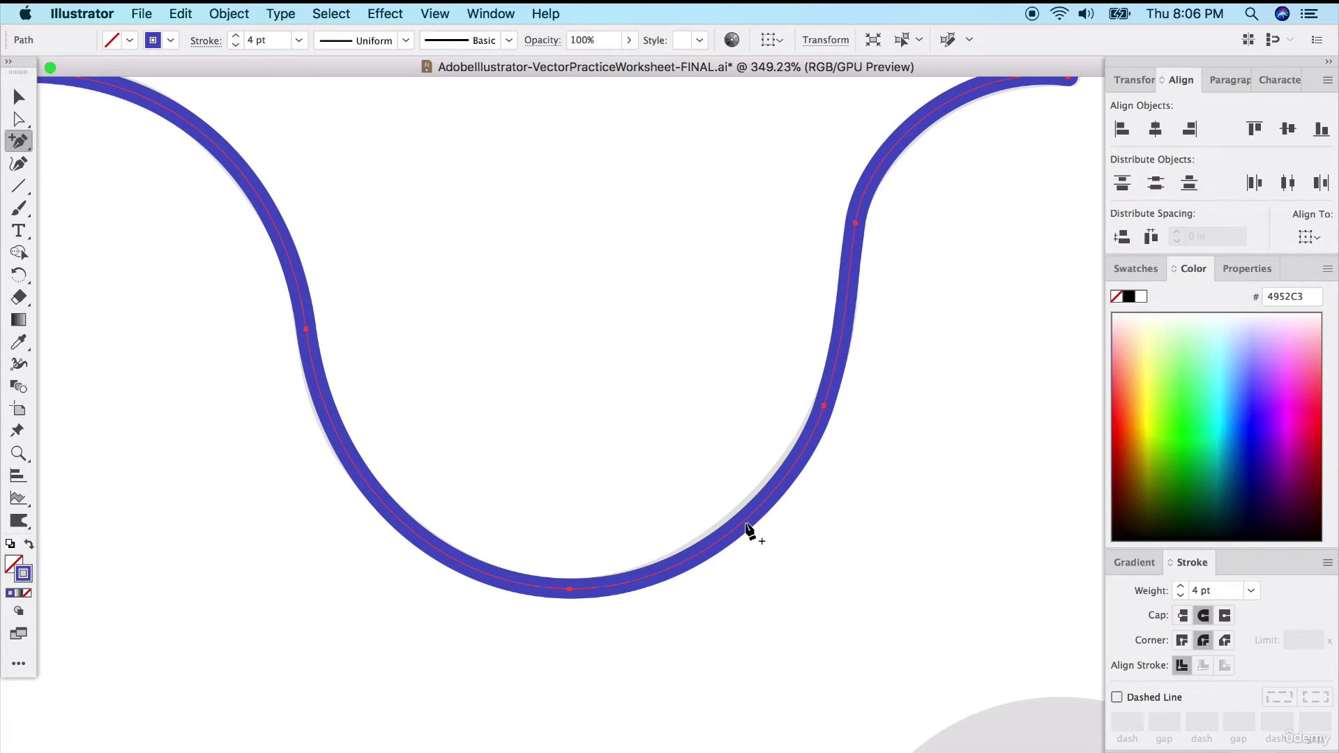
pyautogui.moveTo(22, 145); pyautogui.dragTo(226, 212)
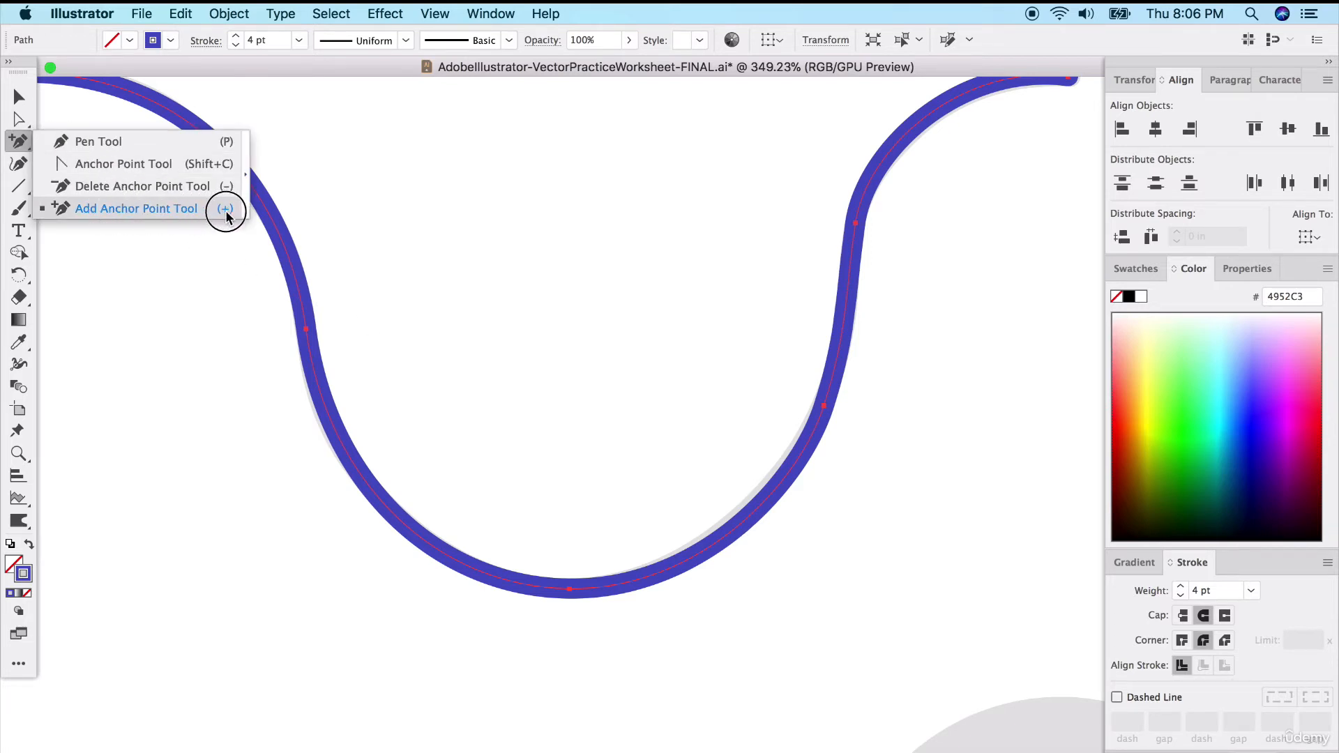
pyautogui.moveTo(226, 213); pyautogui.dragTo(115, 209)
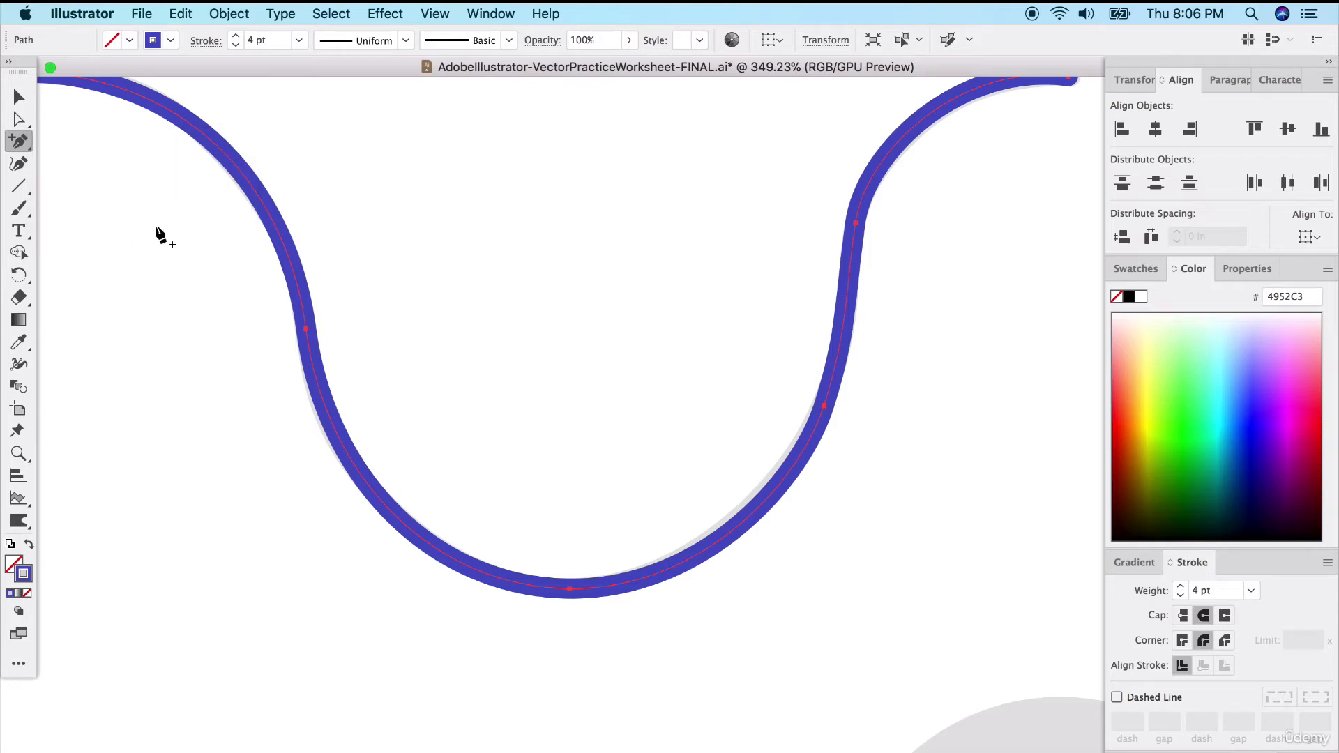
pyautogui.click(732, 531)
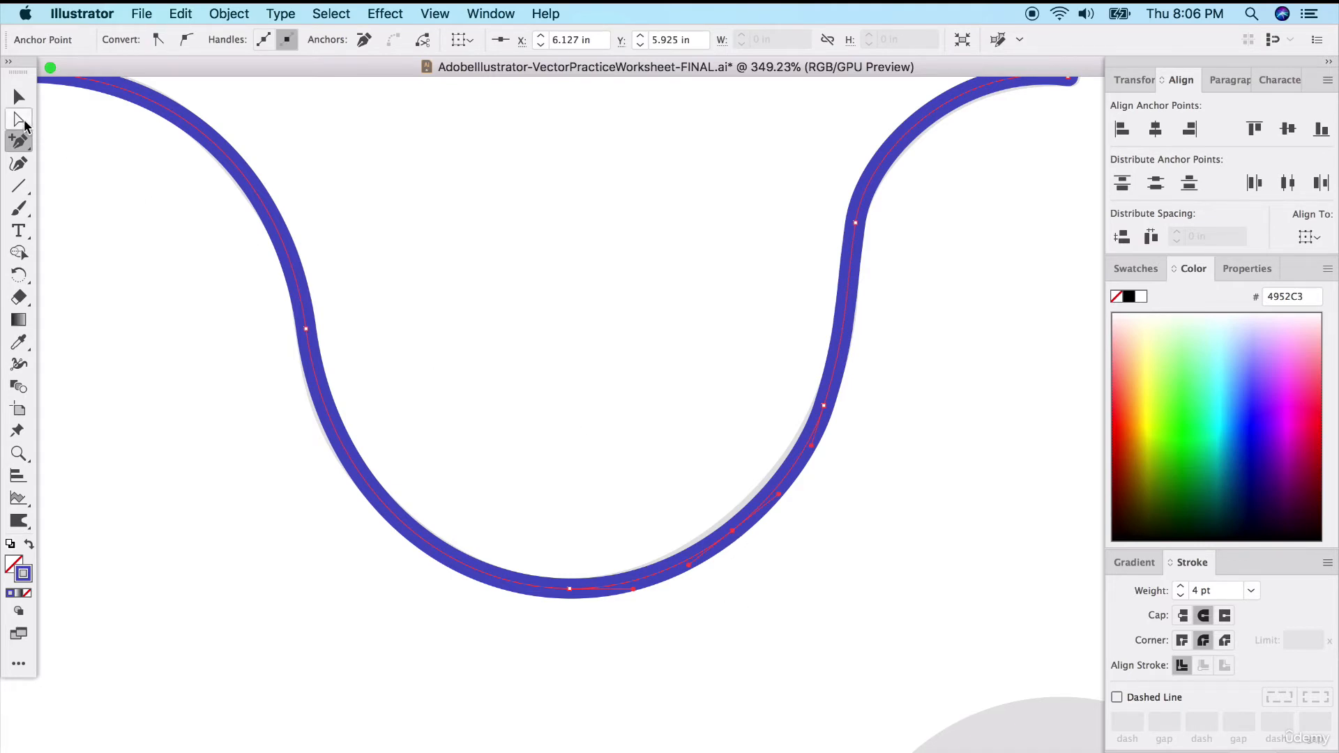
# - Nudge the added anchor and the next anchor above it with the Direct Selection tool to align the rising curve with the guide
pyautogui.click(20, 120)
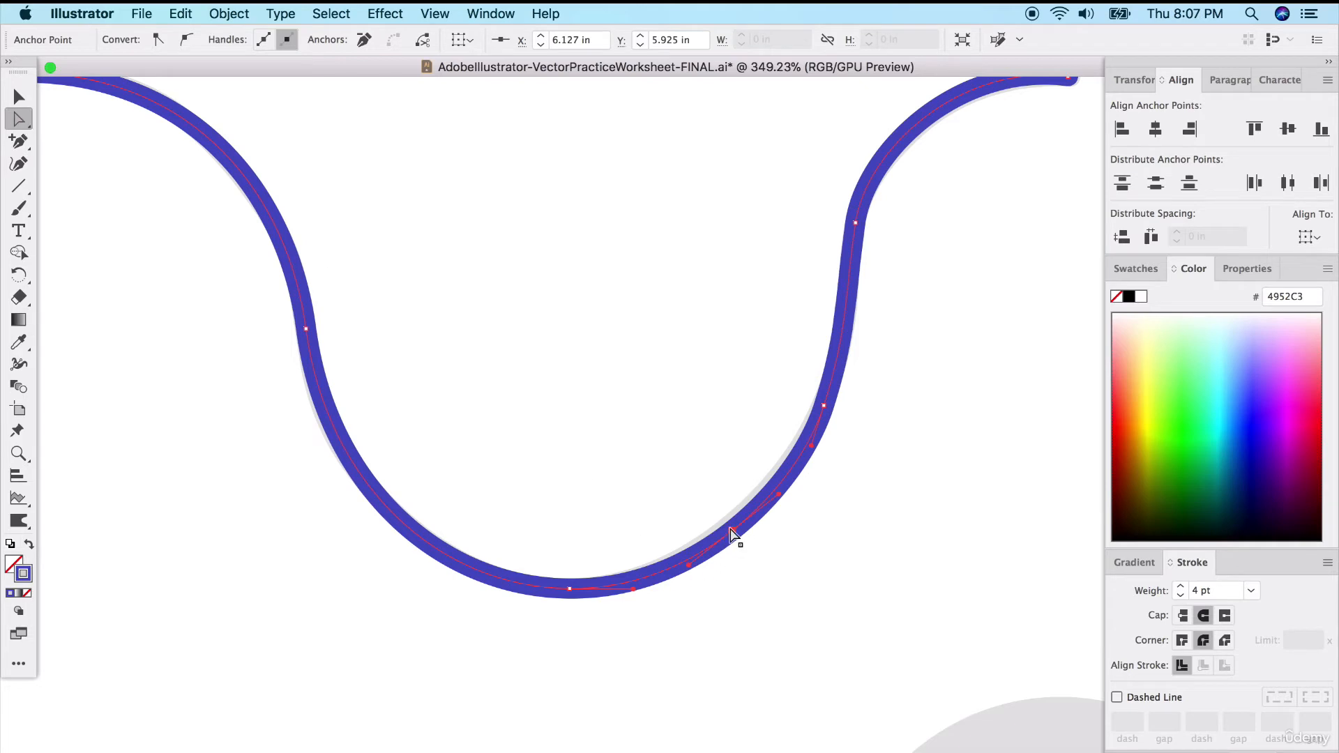
pyautogui.moveTo(732, 531); pyautogui.dragTo(728, 531)
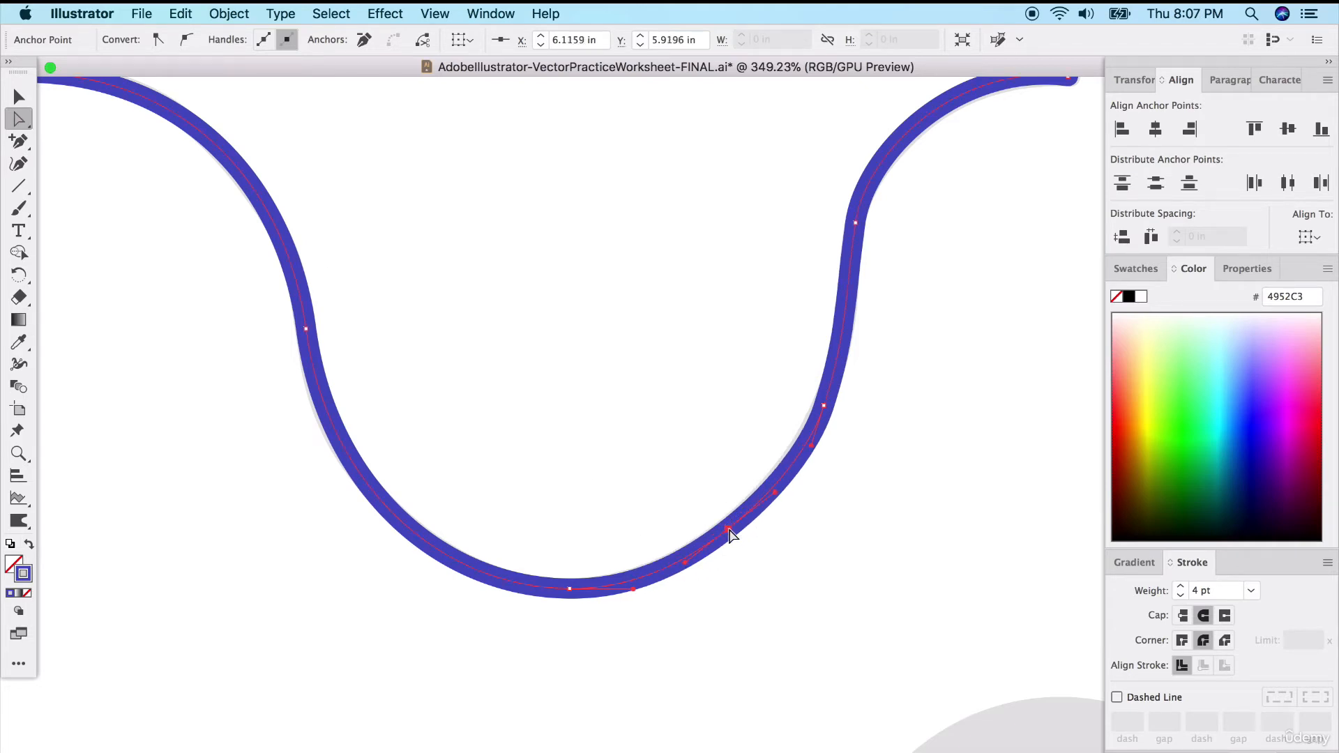
pyautogui.click(823, 406)
pyautogui.moveTo(822, 406); pyautogui.dragTo(824, 403)
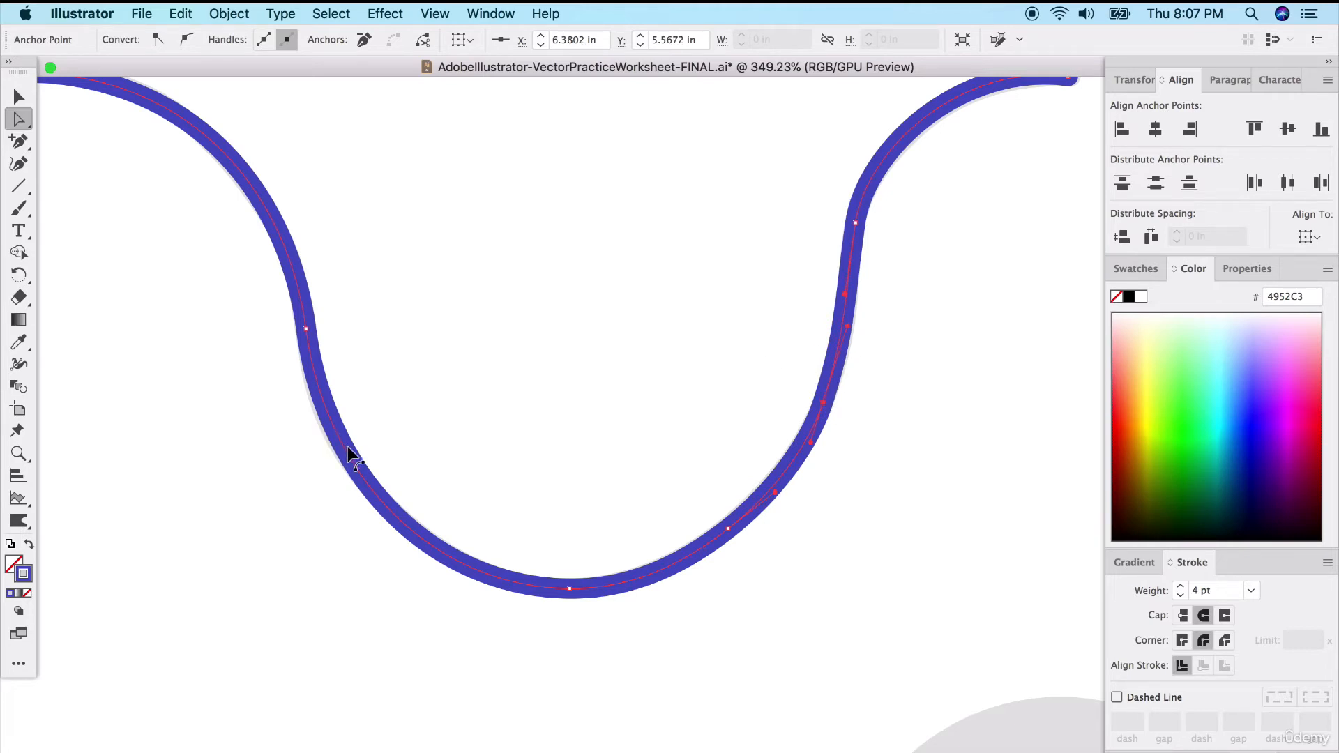
# - Add an anchor point midway down the second valley's descending curve and nudge it outward to match the gray guide
pyautogui.press('p')
pyautogui.click(351, 465)
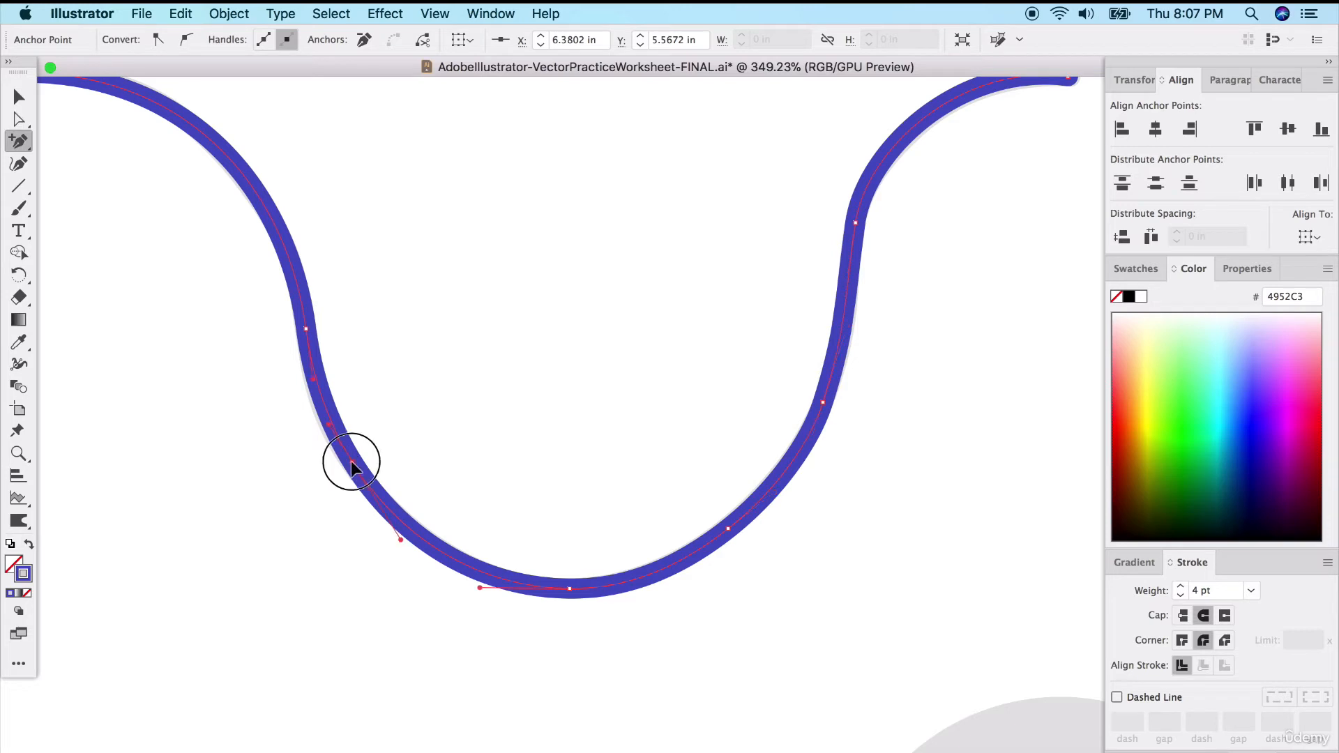
pyautogui.press('a')
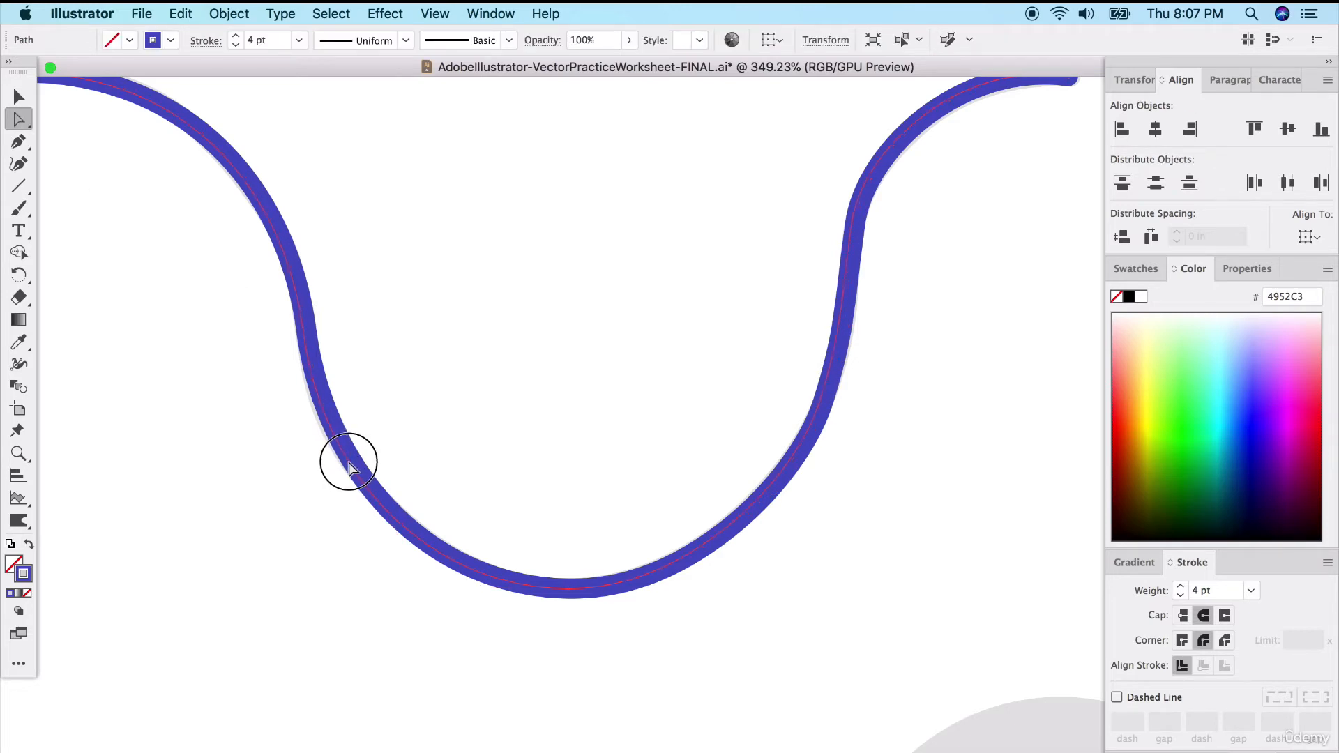
pyautogui.click(351, 465)
pyautogui.click(351, 465)
pyautogui.moveTo(351, 464); pyautogui.dragTo(348, 465)
pyautogui.click(463, 397)
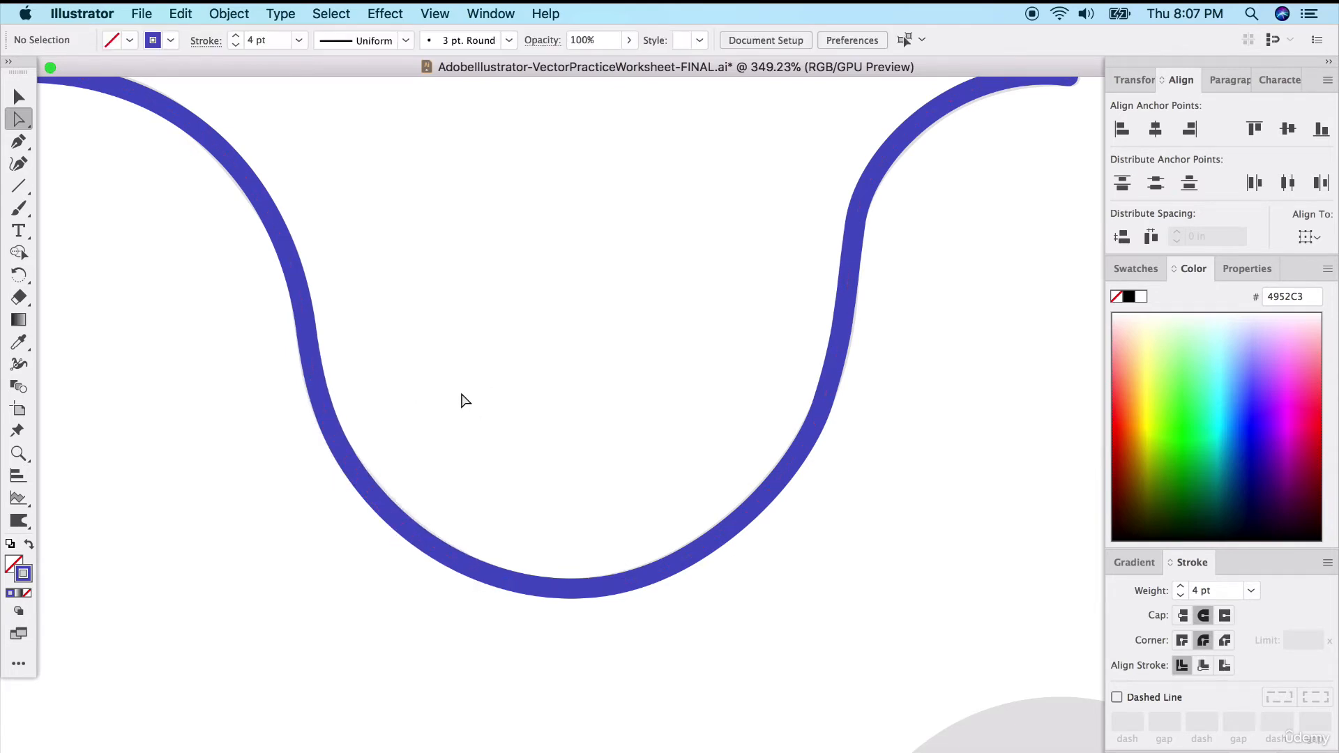
# - Draw a hexagon with a blue fill and no stroke, and fit it over the small gray hexagon guide
pyautogui.scroll(-3, 463, 398)
pyautogui.scroll(-4, 465, 400)
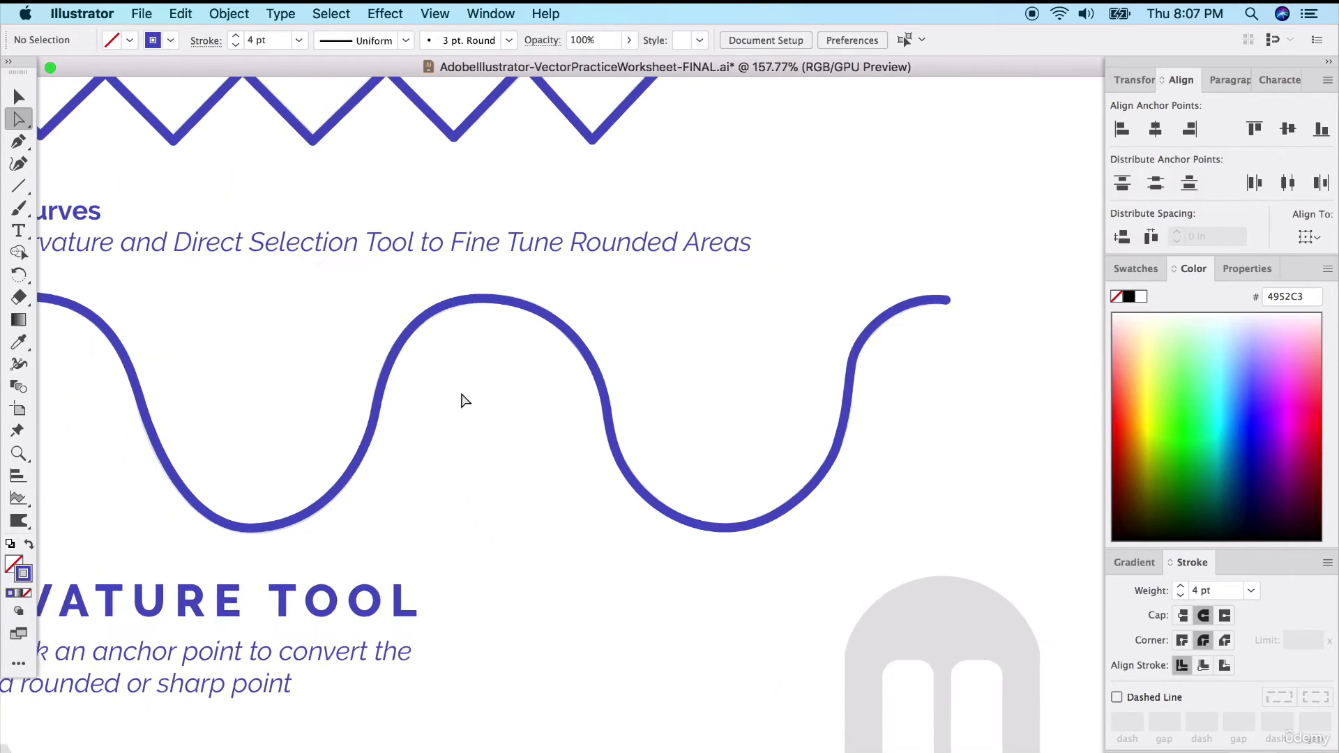
pyautogui.hscroll(-2, 466, 400)
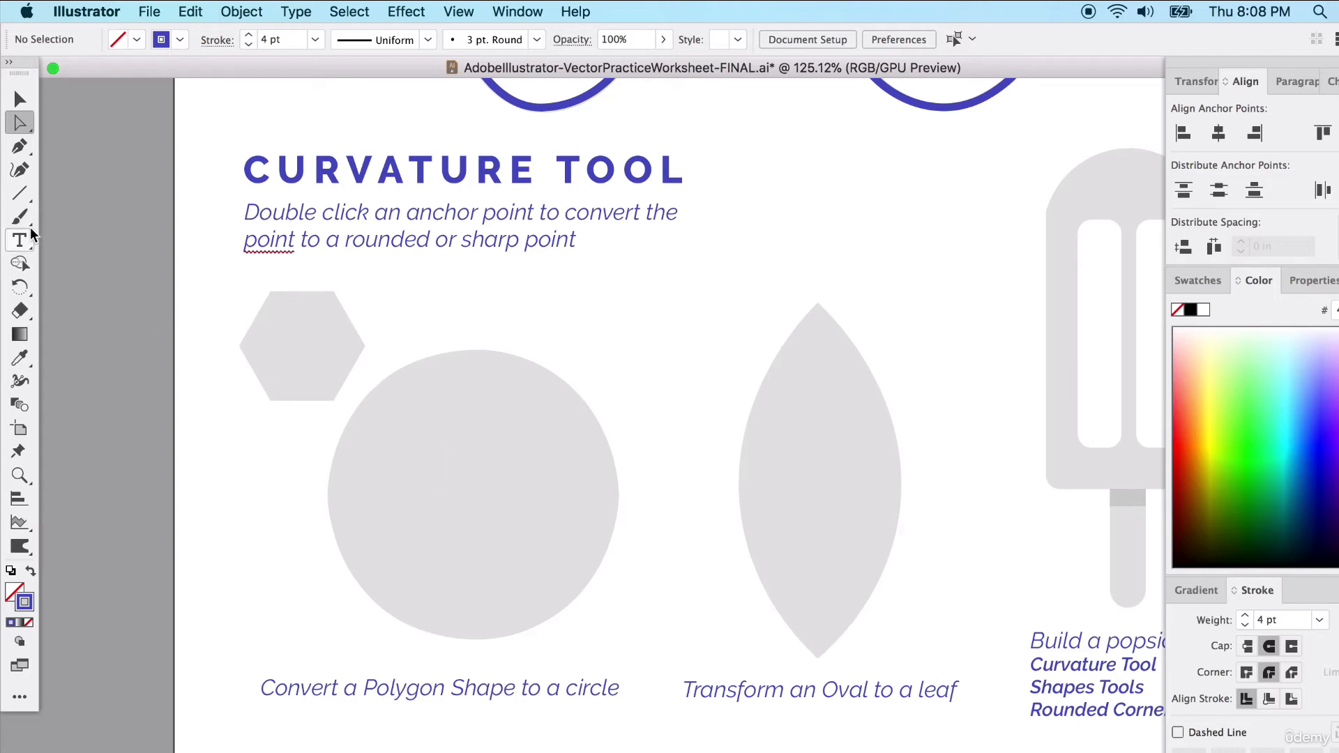
pyautogui.moveTo(20, 193); pyautogui.dragTo(106, 244)
pyautogui.moveTo(233, 299); pyautogui.dragTo(279, 340)
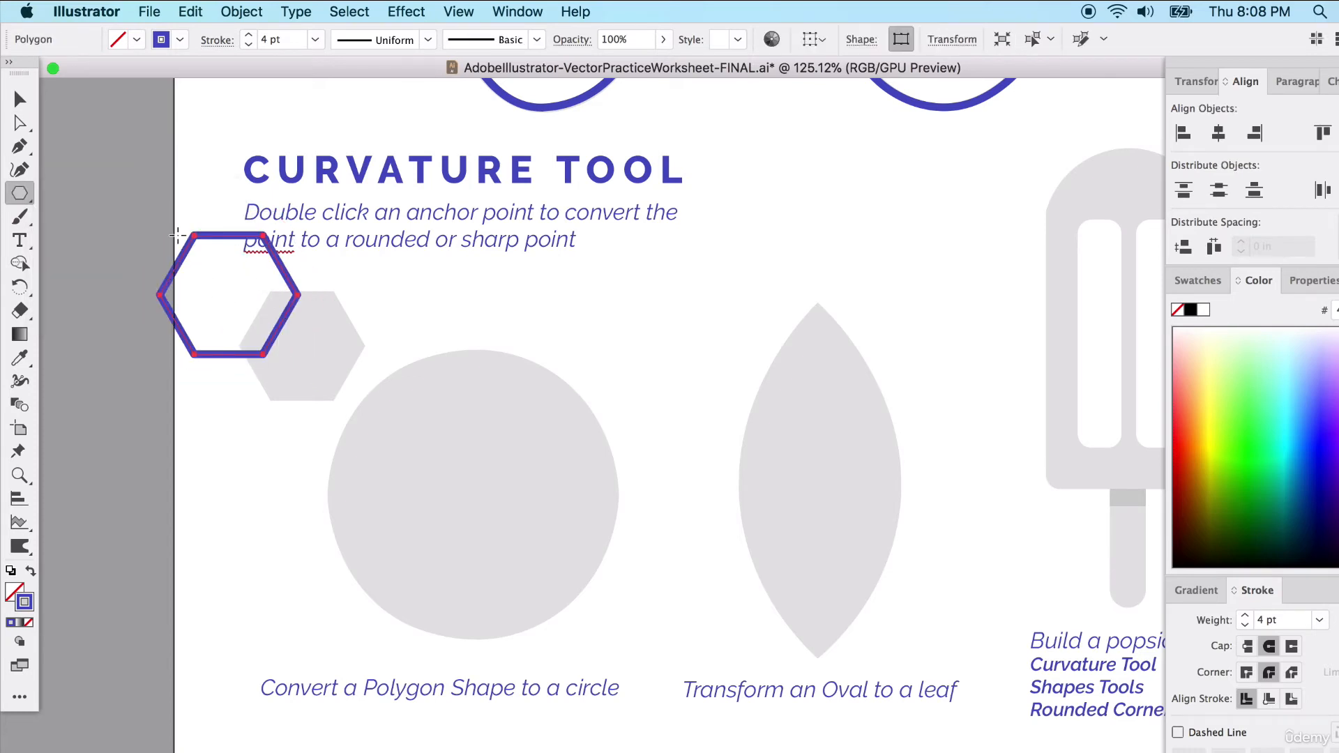
pyautogui.click(31, 570)
pyautogui.press('v')
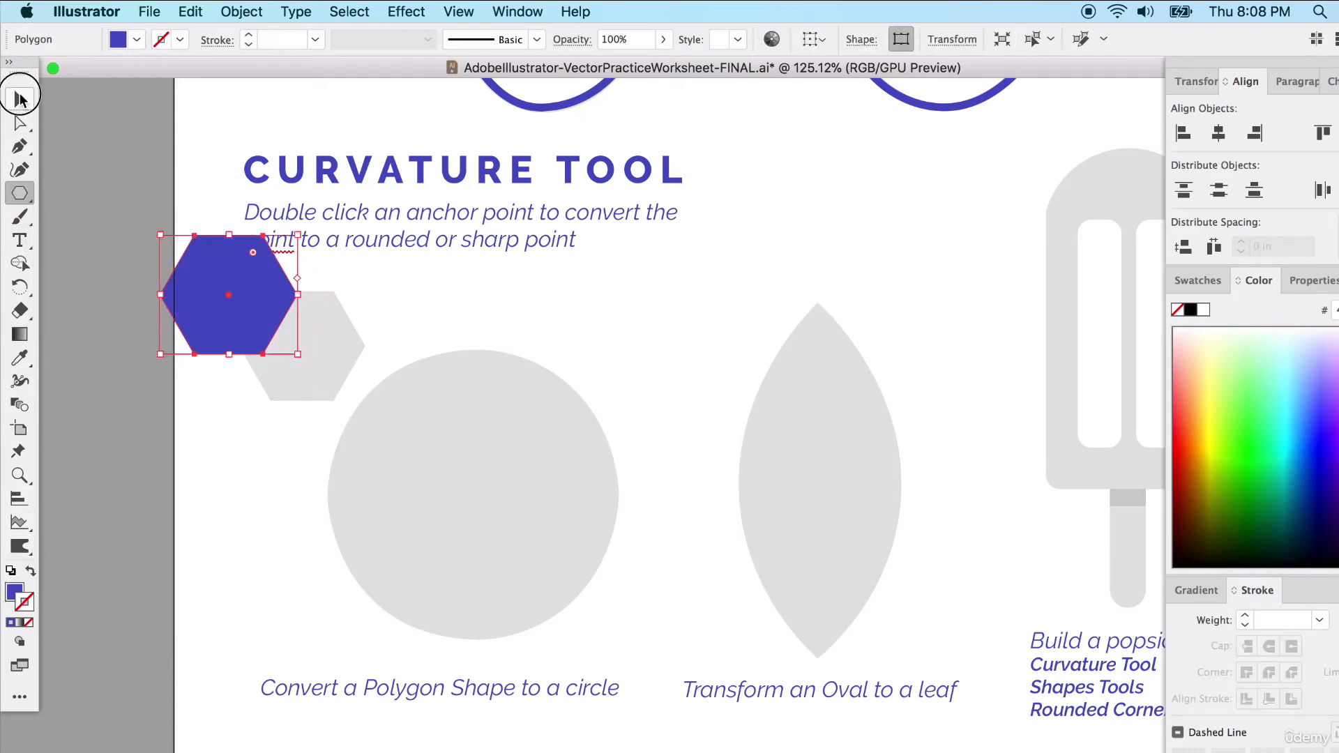
pyautogui.moveTo(192, 272); pyautogui.dragTo(278, 318)
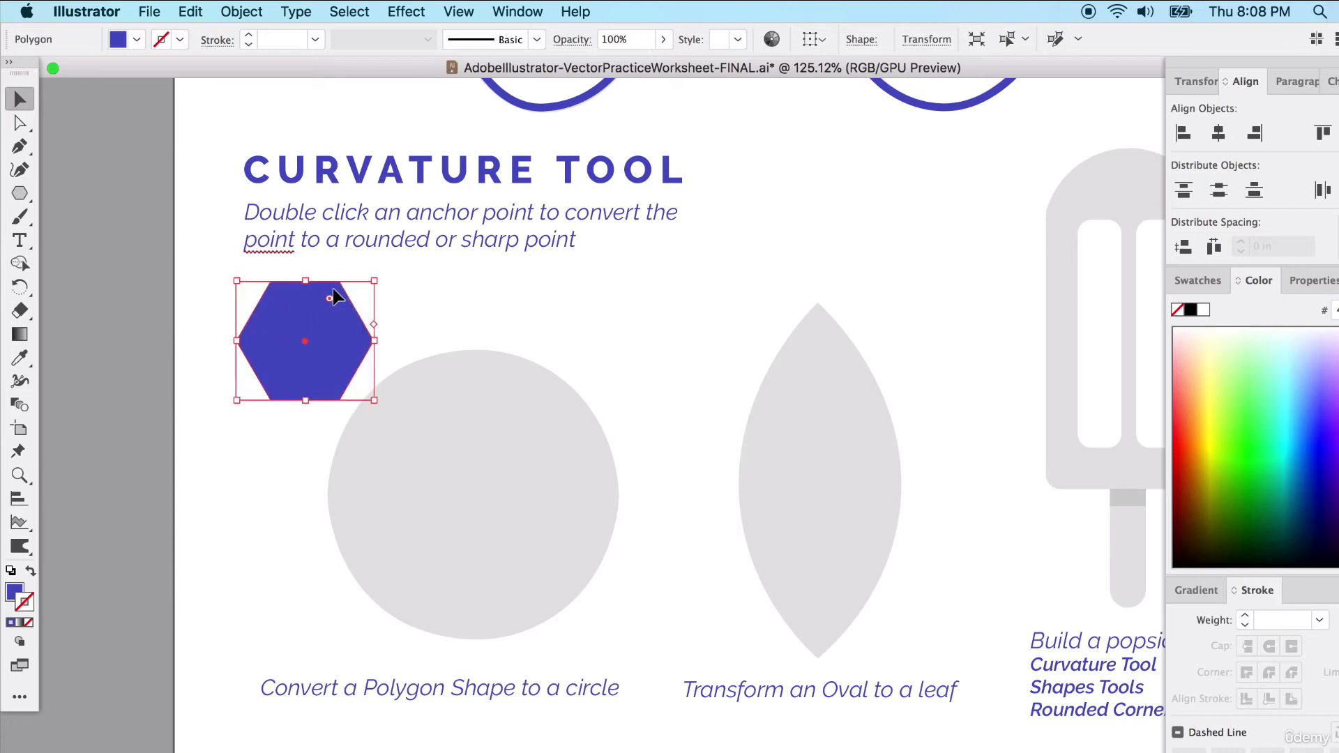
pyautogui.moveTo(371, 284); pyautogui.dragTo(366, 289)
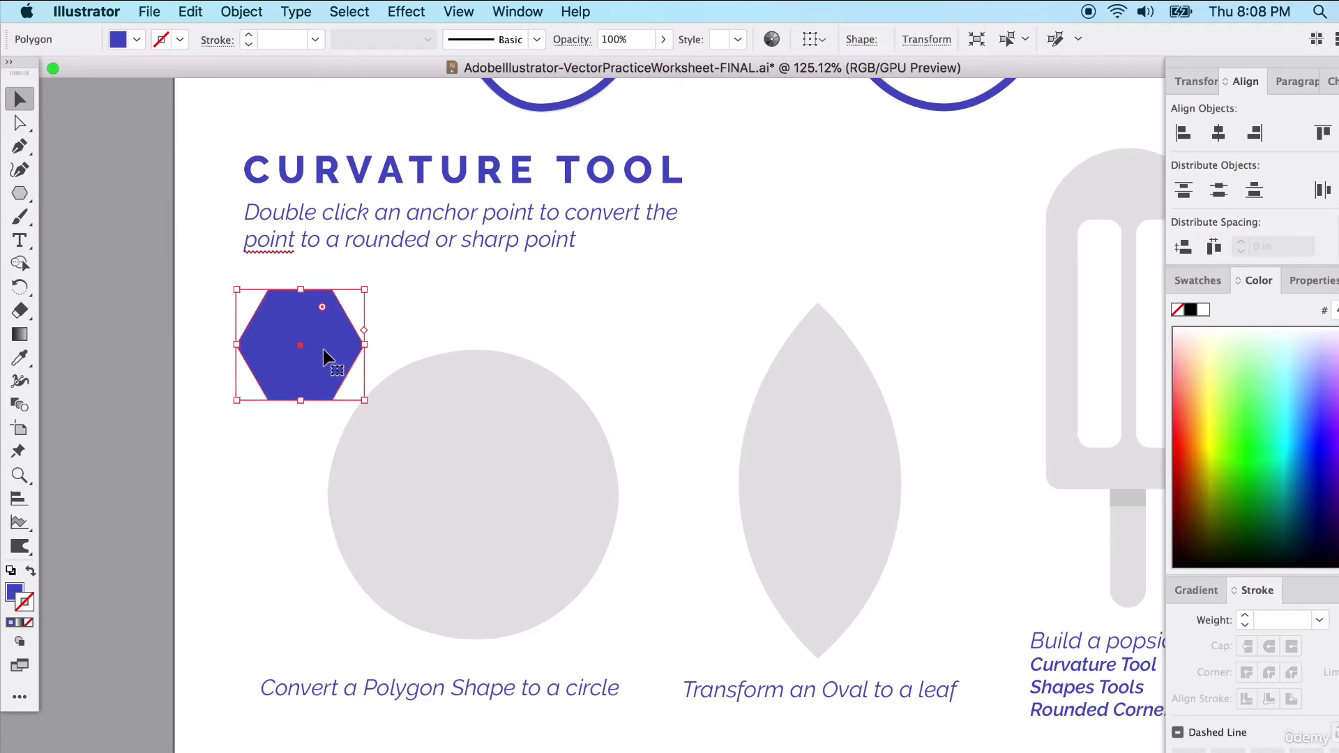
# - Duplicate the small blue hexagon onto the gray circle guide and scale the copy to roughly cover the circle
pyautogui.moveTo(335, 354); pyautogui.dragTo(459, 593)
pyautogui.moveTo(486, 533); pyautogui.dragTo(706, 341)
pyautogui.moveTo(619, 410); pyautogui.dragTo(585, 410)
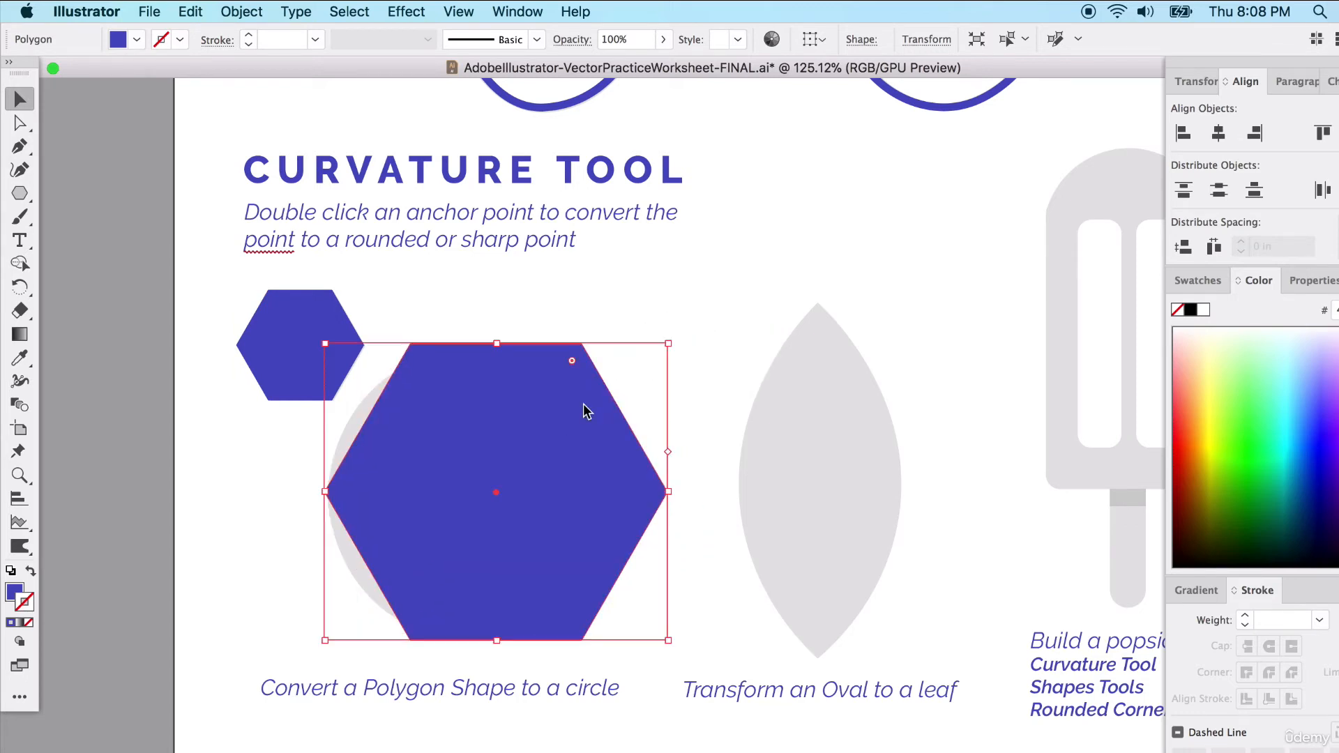
pyautogui.moveTo(658, 347); pyautogui.dragTo(649, 361)
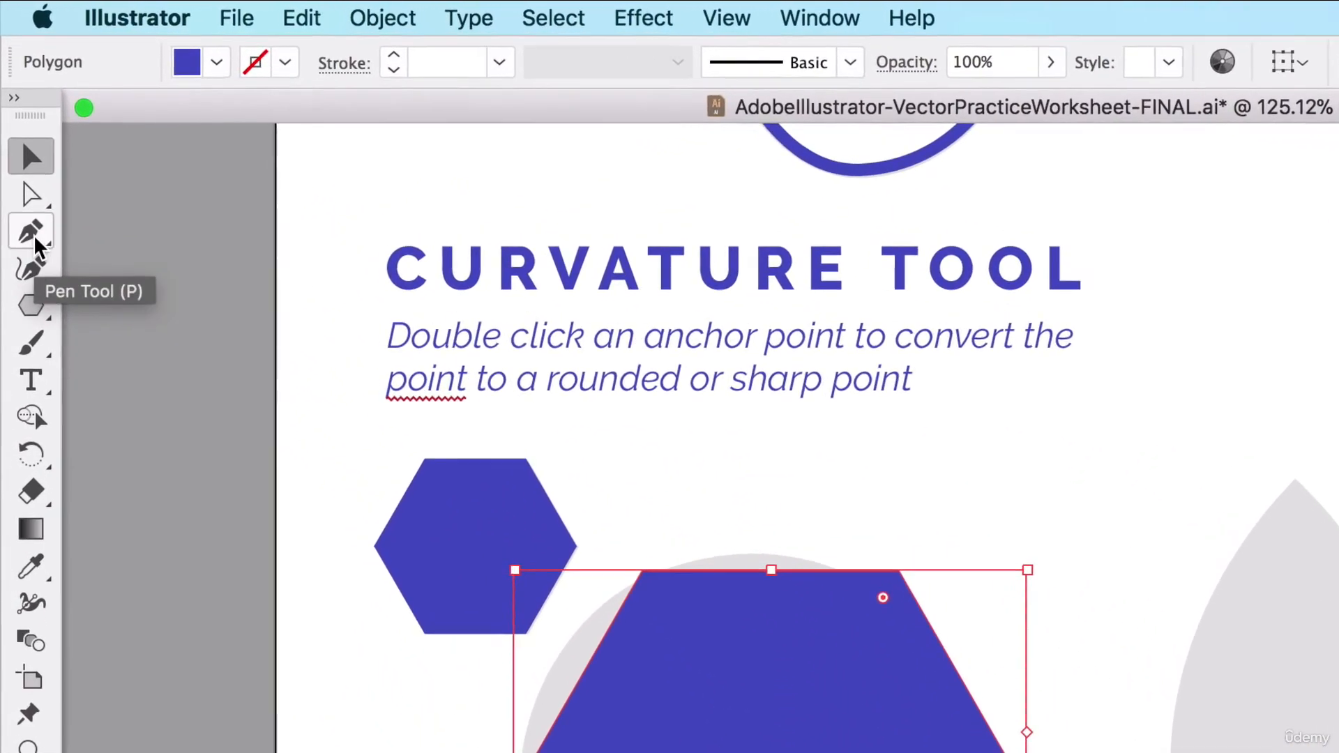
# - Round the large hexagon's upper-left corner with the Curvature tool, toggling it to sharp and back to rounded
pyautogui.click(34, 279)
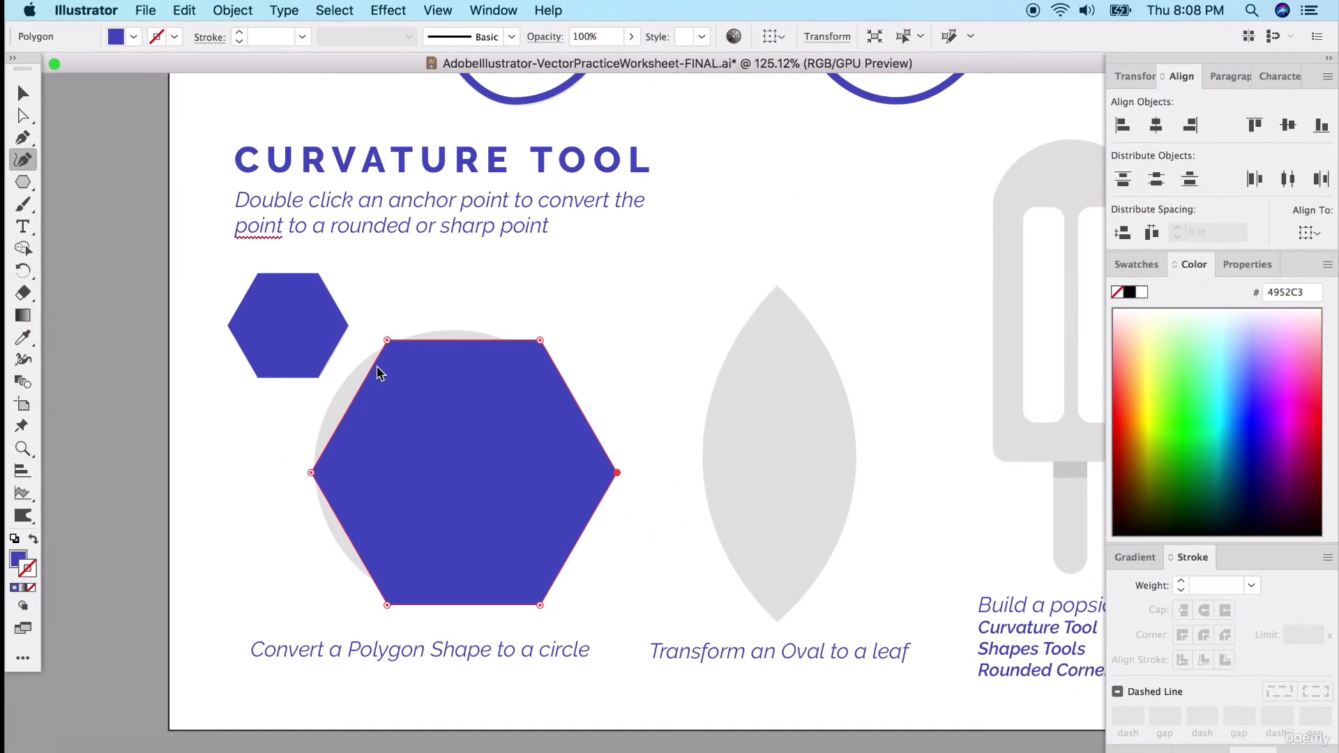
pyautogui.scroll(4, 434, 385)
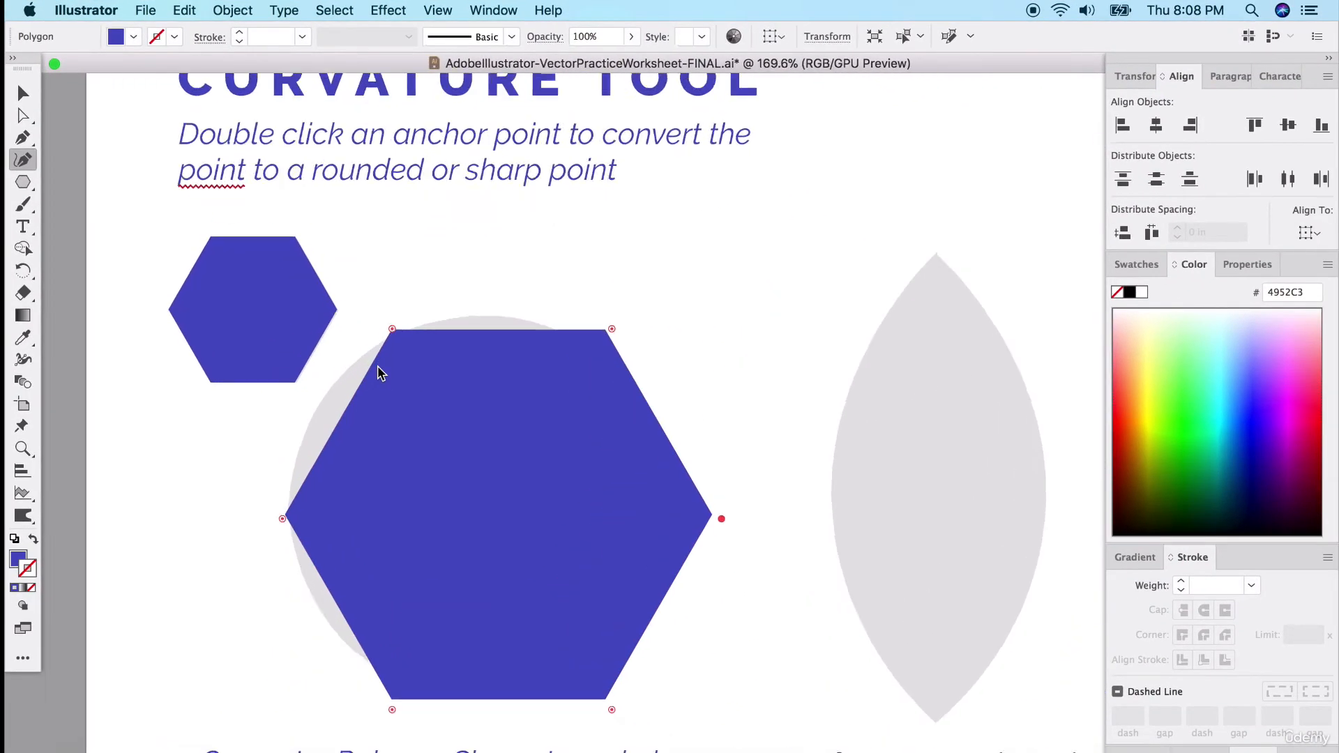
pyautogui.doubleClick(391, 329)
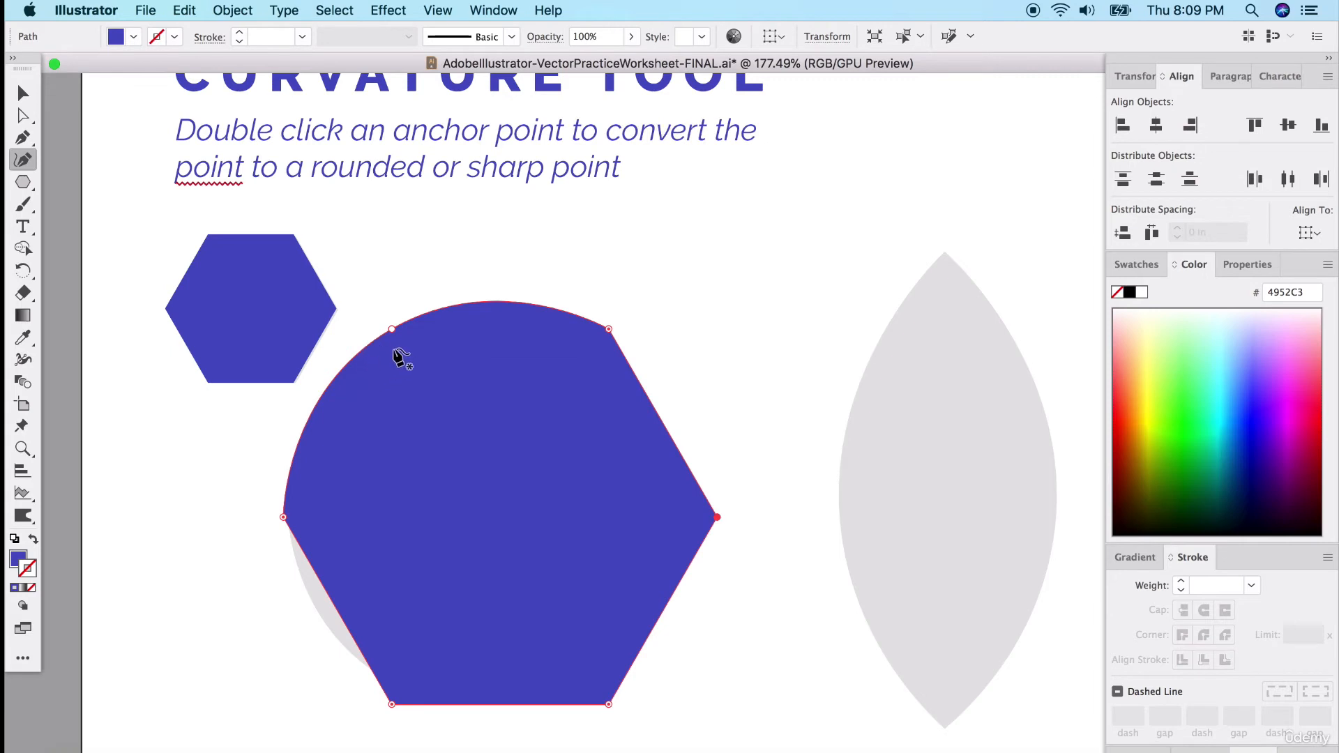
pyautogui.doubleClick(392, 330)
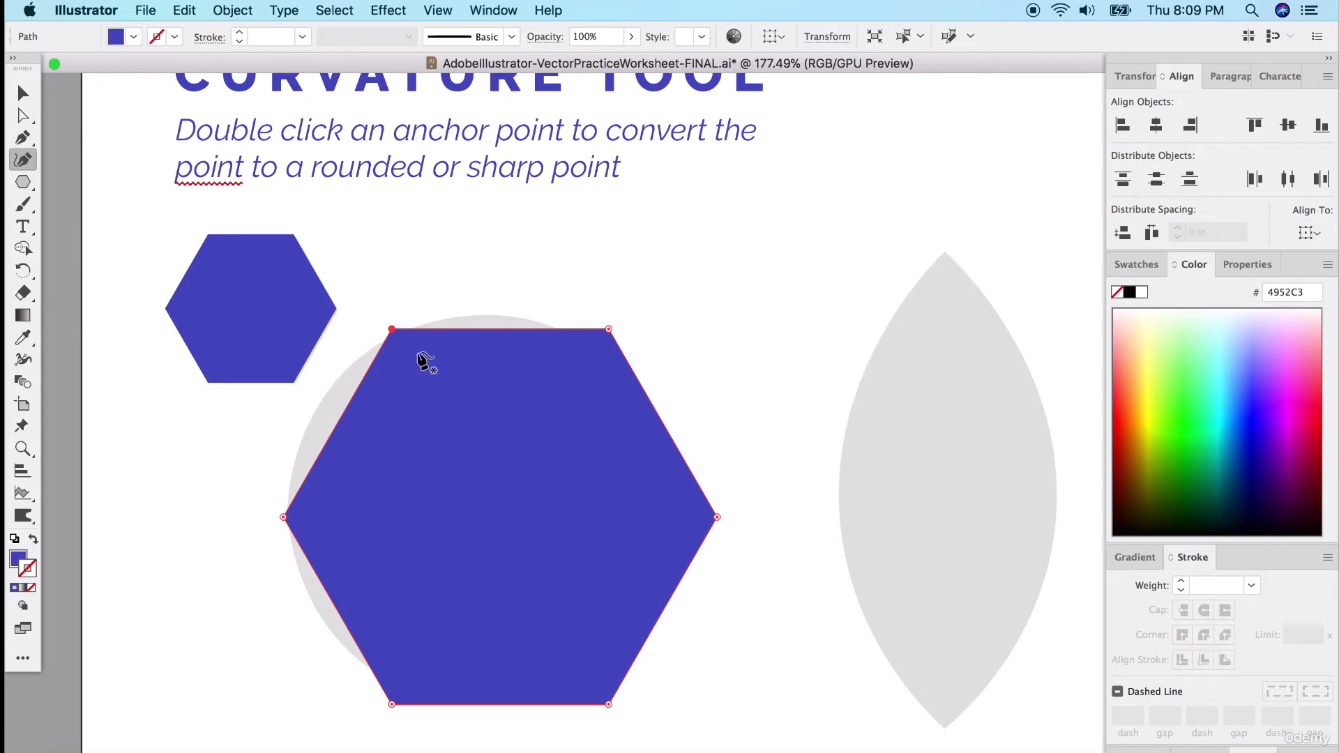
pyautogui.doubleClick(392, 329)
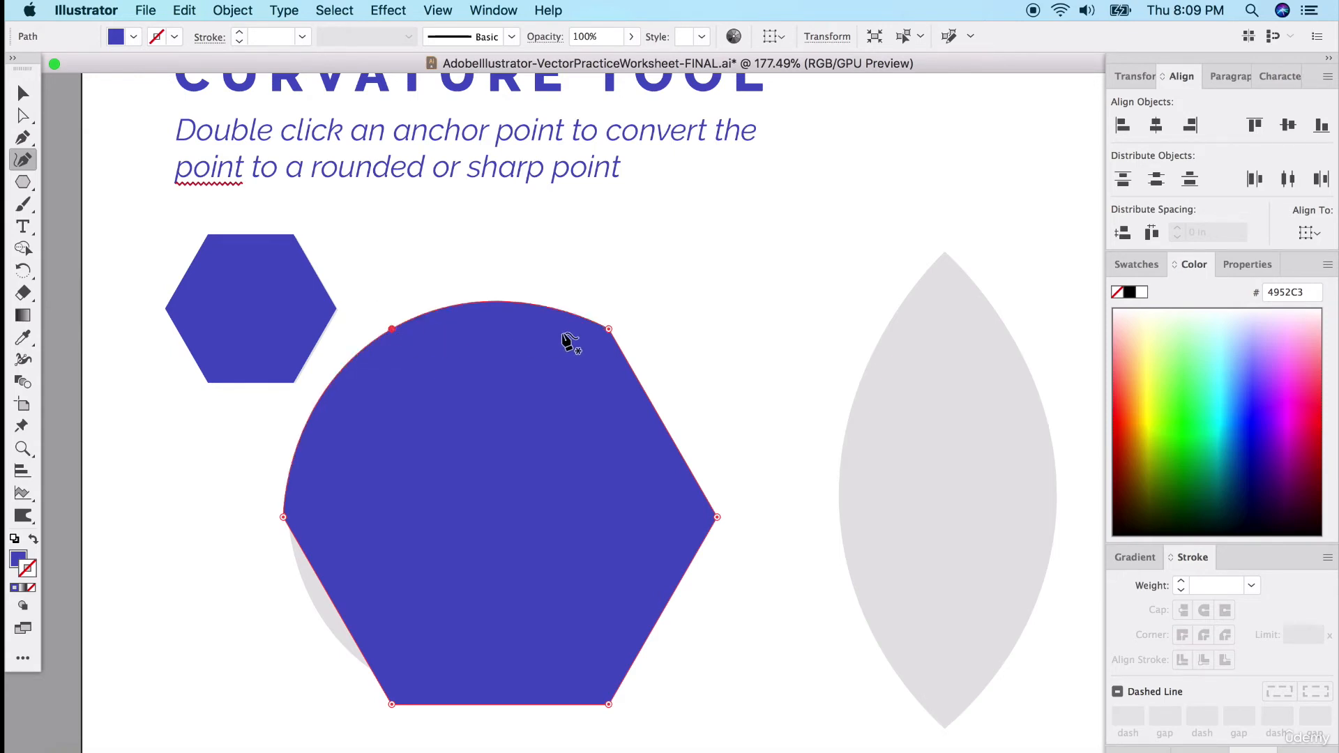
# - Round the large hexagon's upper-right, right, lower-right and lower-left corners with the Curvature tool, and deselect the shape
pyautogui.doubleClick(609, 330)
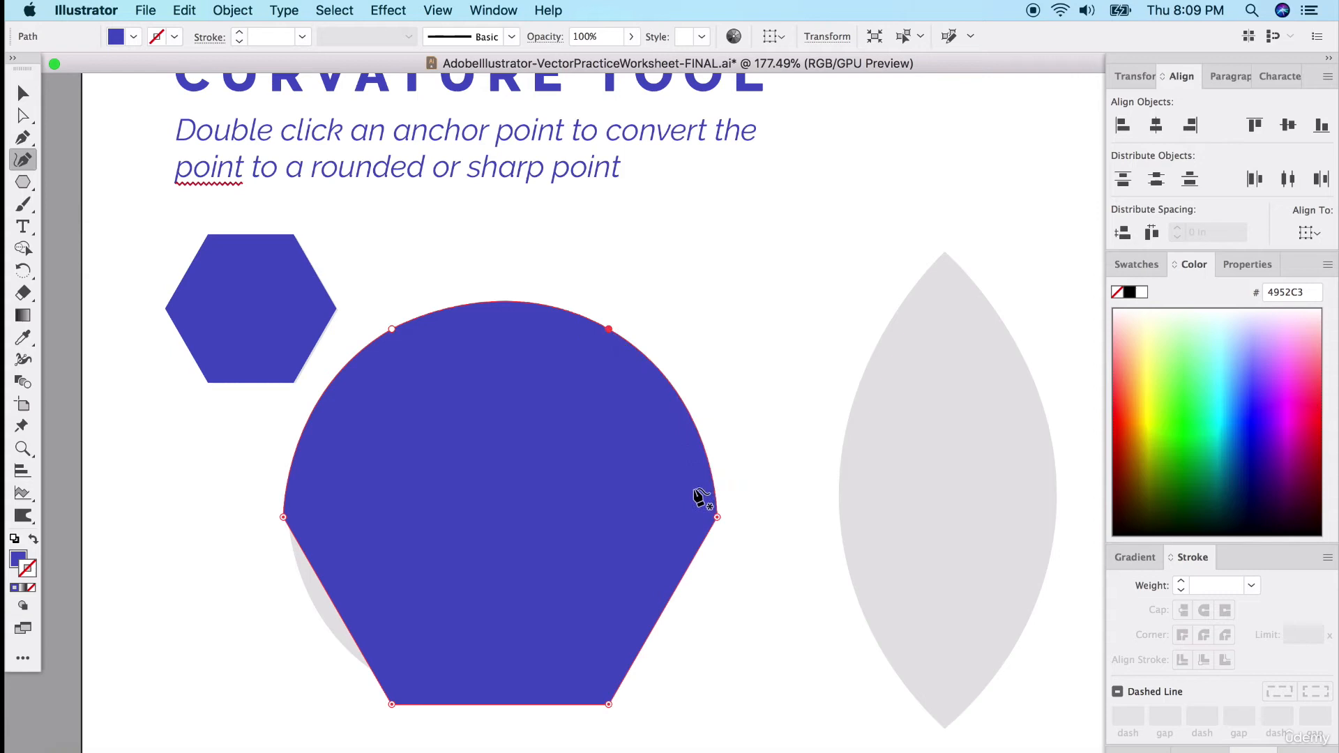
pyautogui.doubleClick(717, 517)
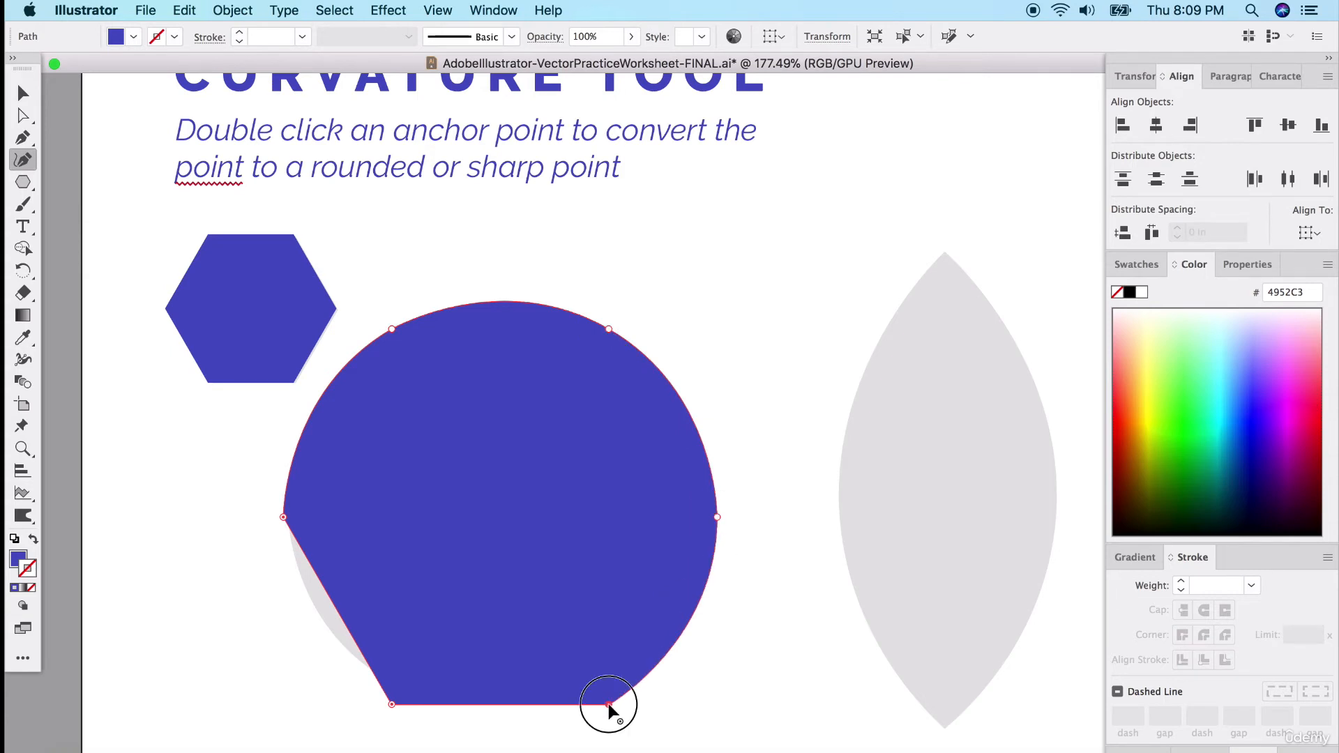
pyautogui.doubleClick(609, 705)
pyautogui.doubleClick(391, 705)
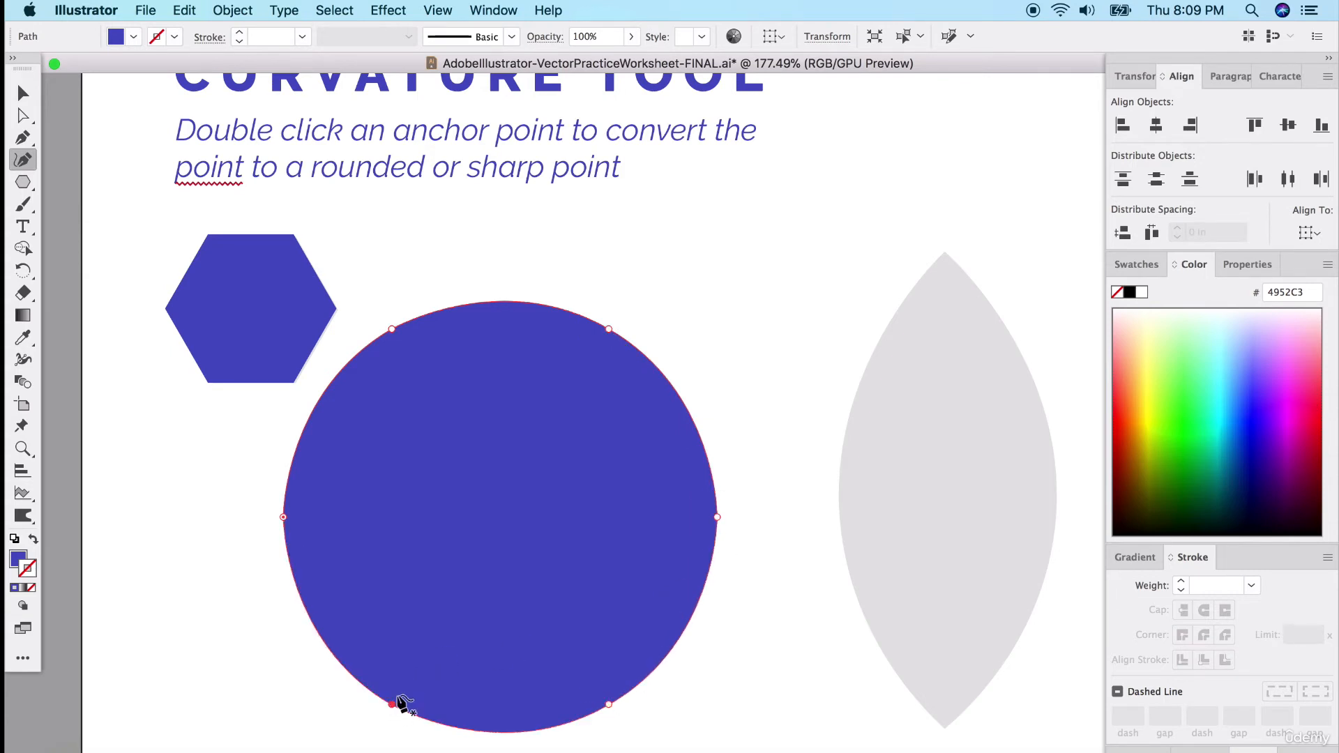
pyautogui.click(24, 97)
pyautogui.click(143, 484)
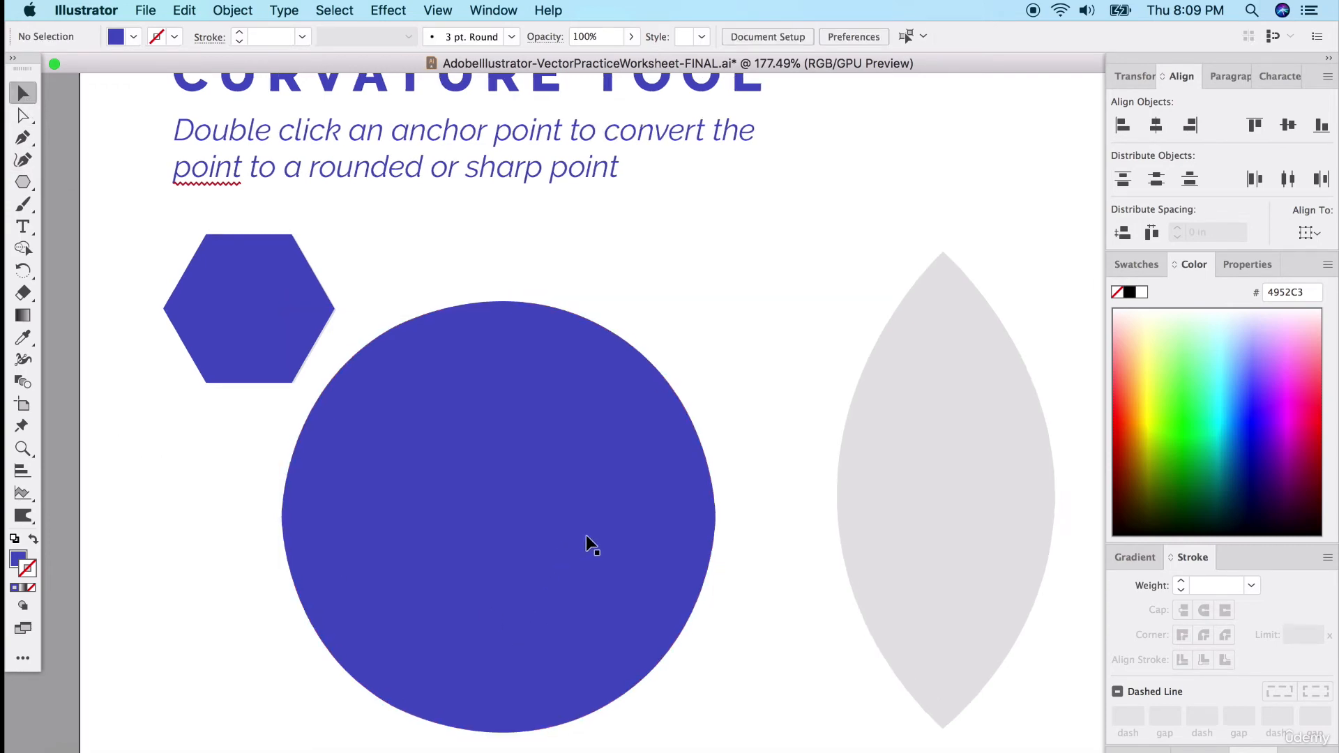
# - Draw a tall oval with the Ellipse tool over the gray leaf guide and widen it slightly to the guide's width
pyautogui.hscroll(5, 586, 534)
pyautogui.scroll(-2, 586, 534)
pyautogui.hscroll(6, 586, 538)
pyautogui.scroll(-2, 586, 538)
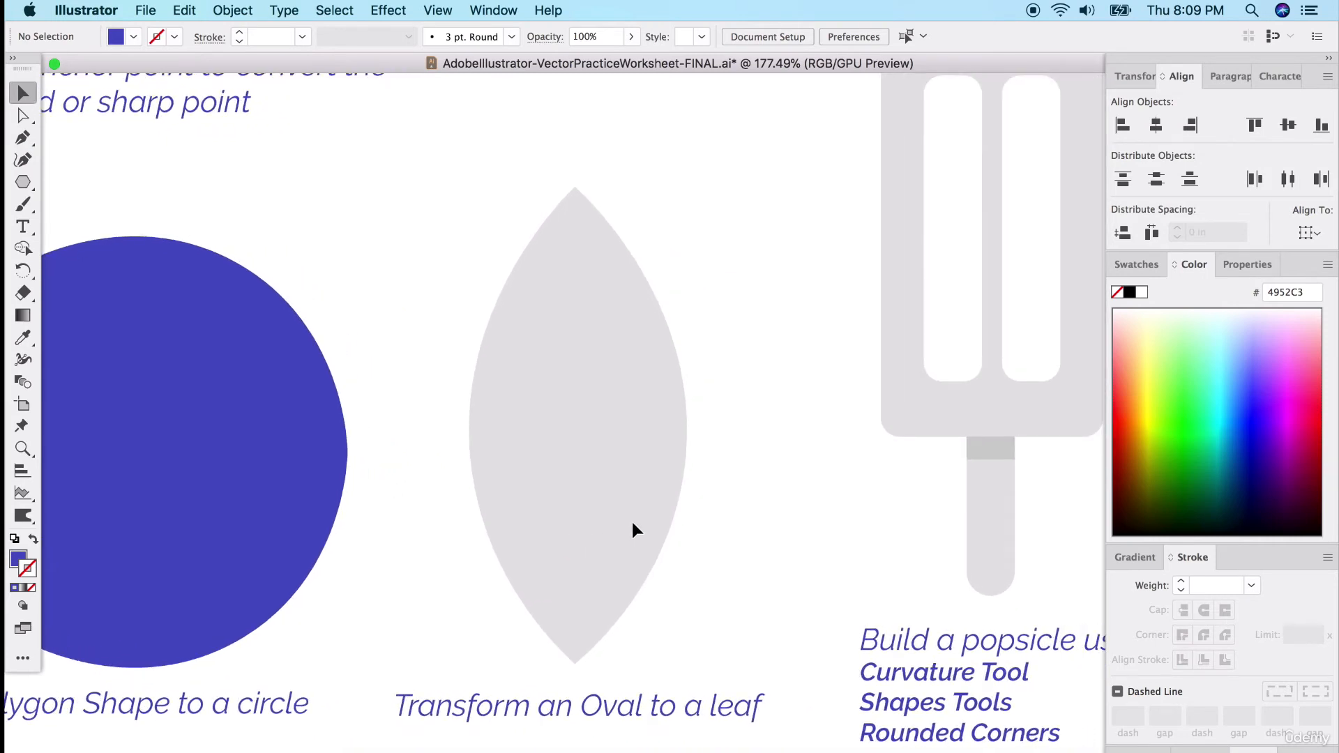
pyautogui.moveTo(23, 181); pyautogui.dragTo(109, 203)
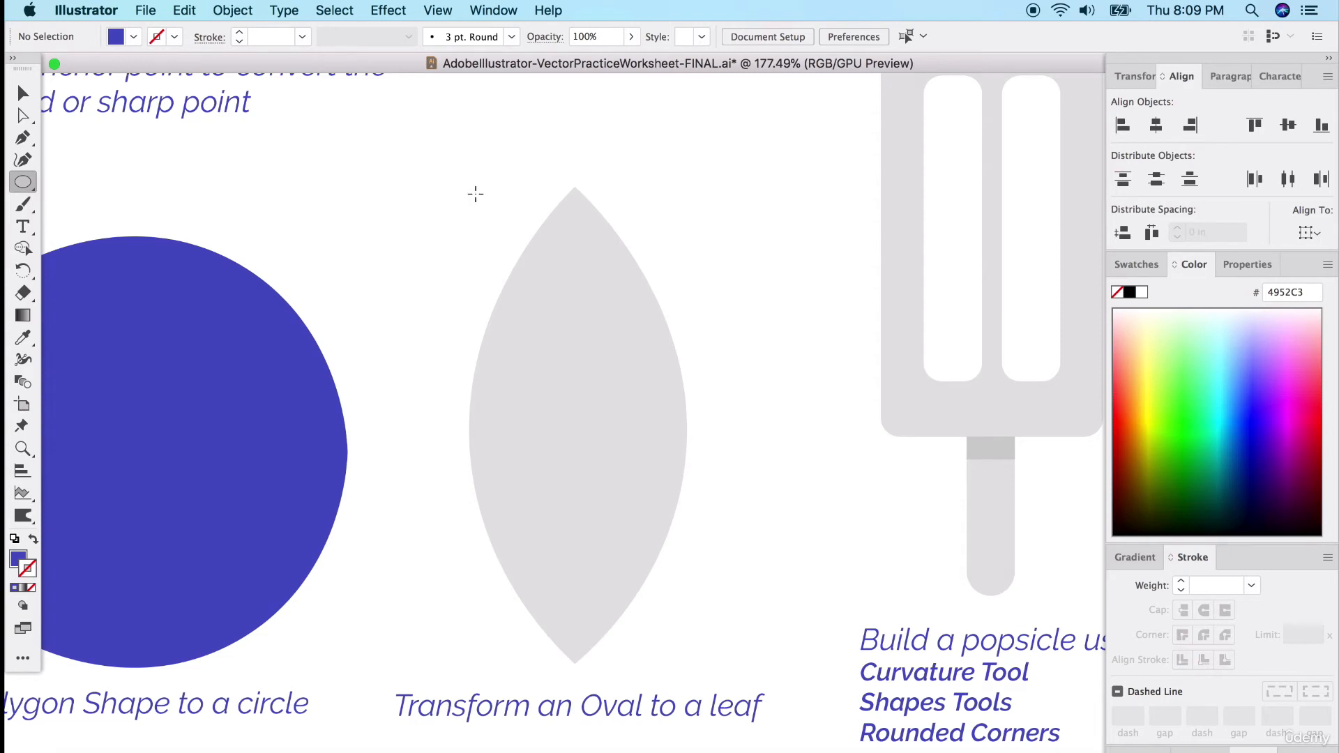
pyautogui.moveTo(475, 194); pyautogui.dragTo(688, 662)
pyautogui.click(23, 93)
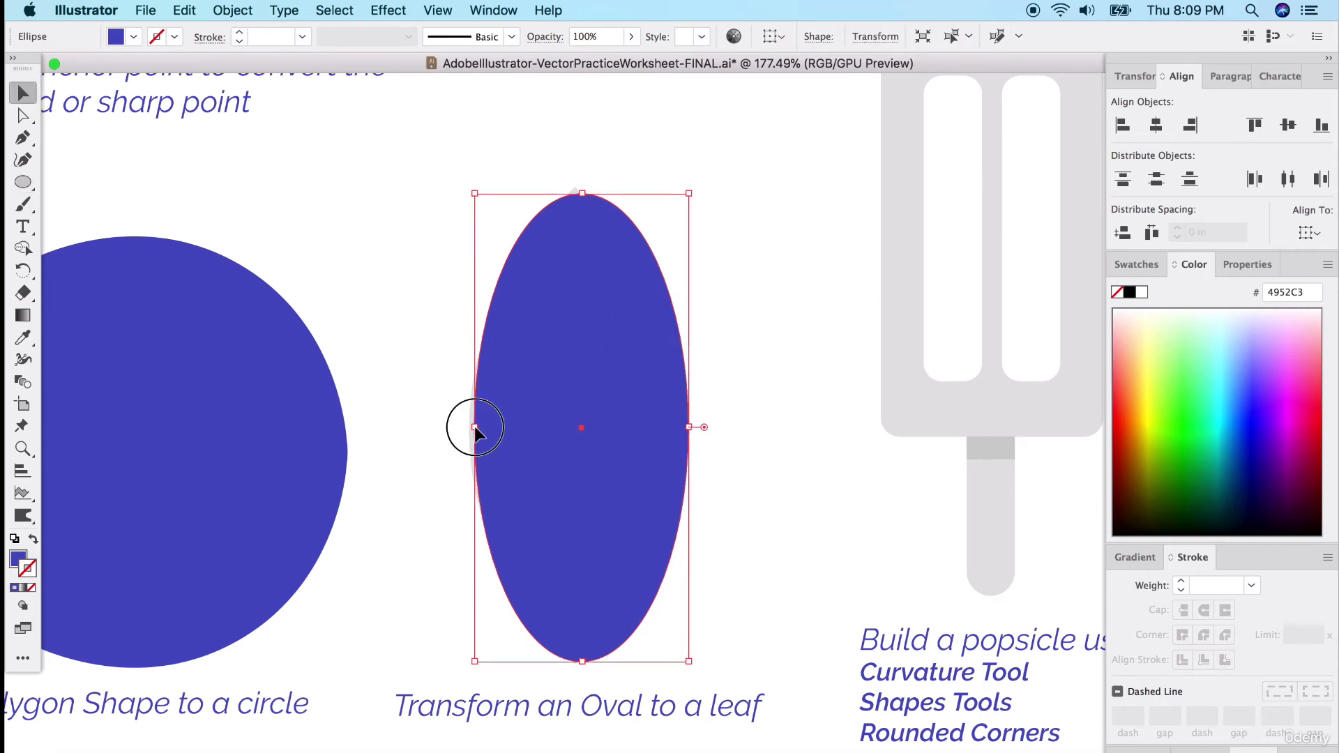
pyautogui.moveTo(475, 427); pyautogui.dragTo(469, 428)
# - Swap the oval's fill and stroke so it has only a blue outline, and keep it selected
pyautogui.click(32, 541)
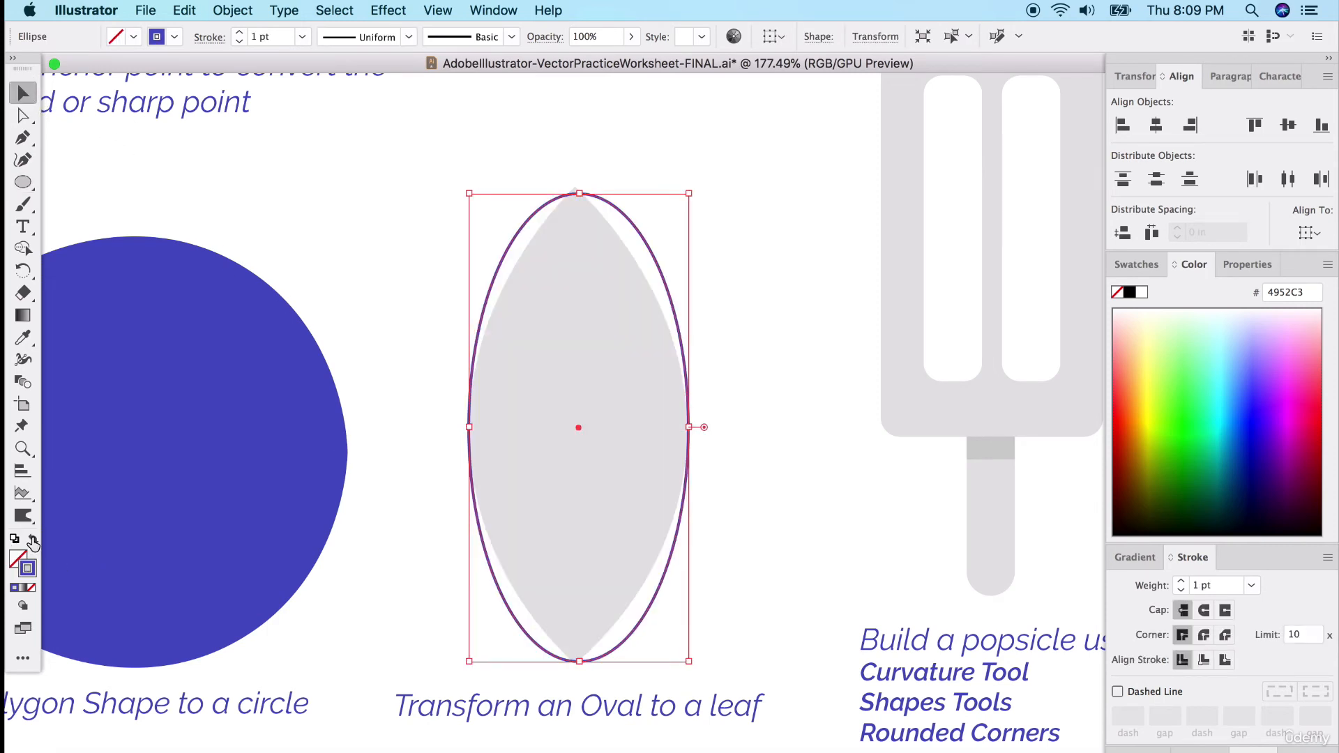
pyautogui.click(557, 259)
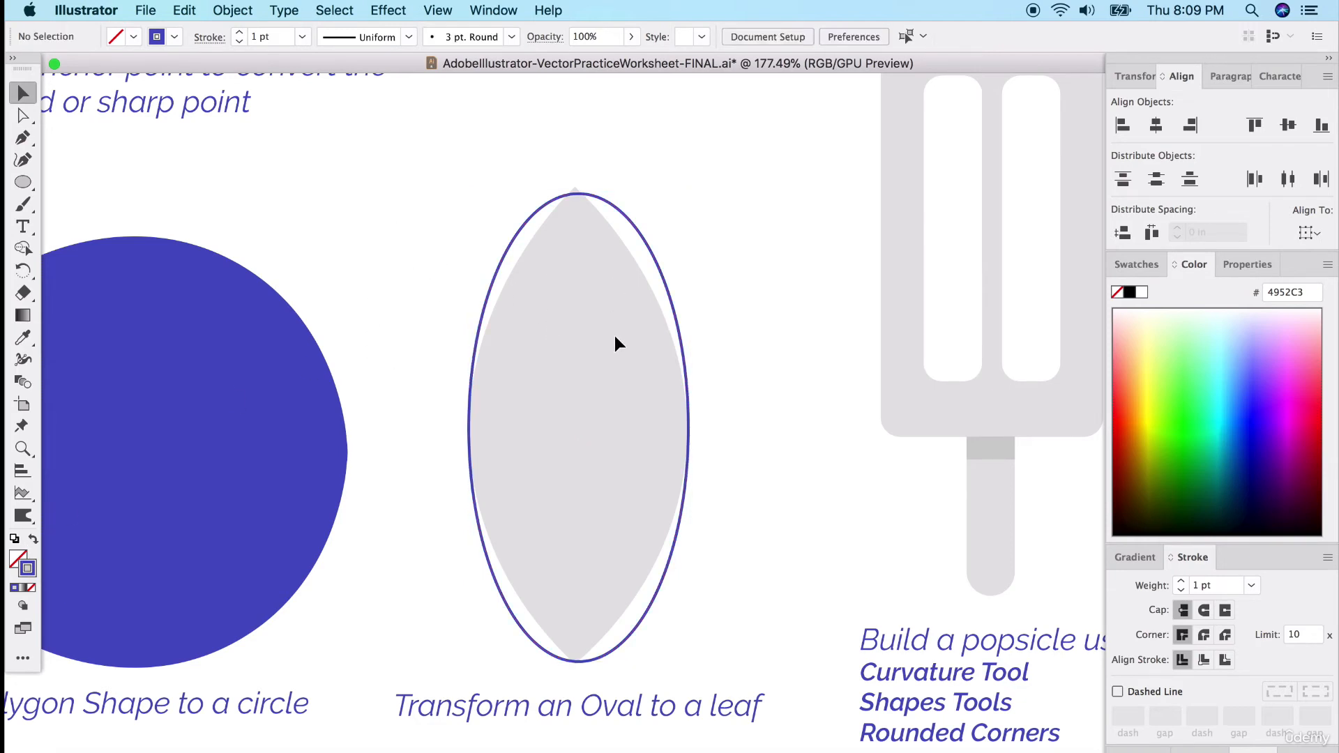
pyautogui.click(662, 278)
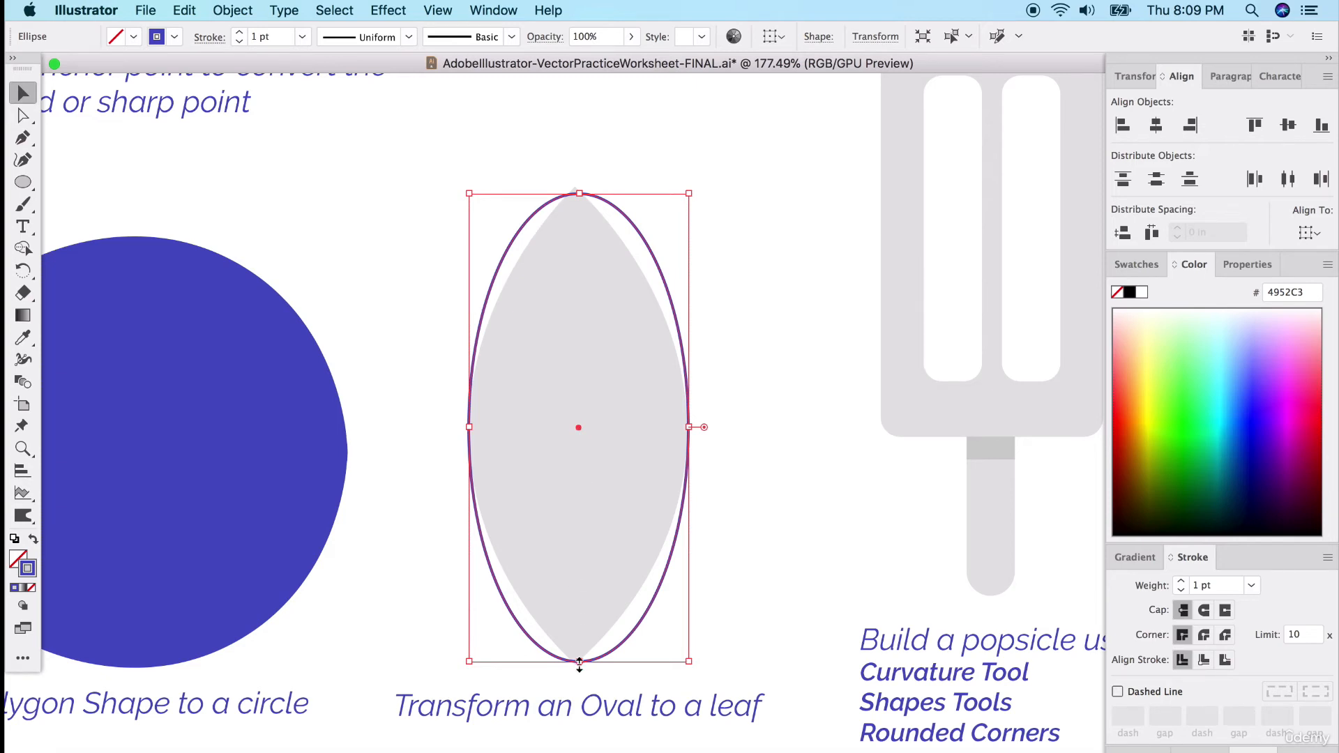
# - Convert the oval's top and bottom anchors to sharp points with the Curvature tool and move them onto the leaf guide's tips
pyautogui.click(23, 160)
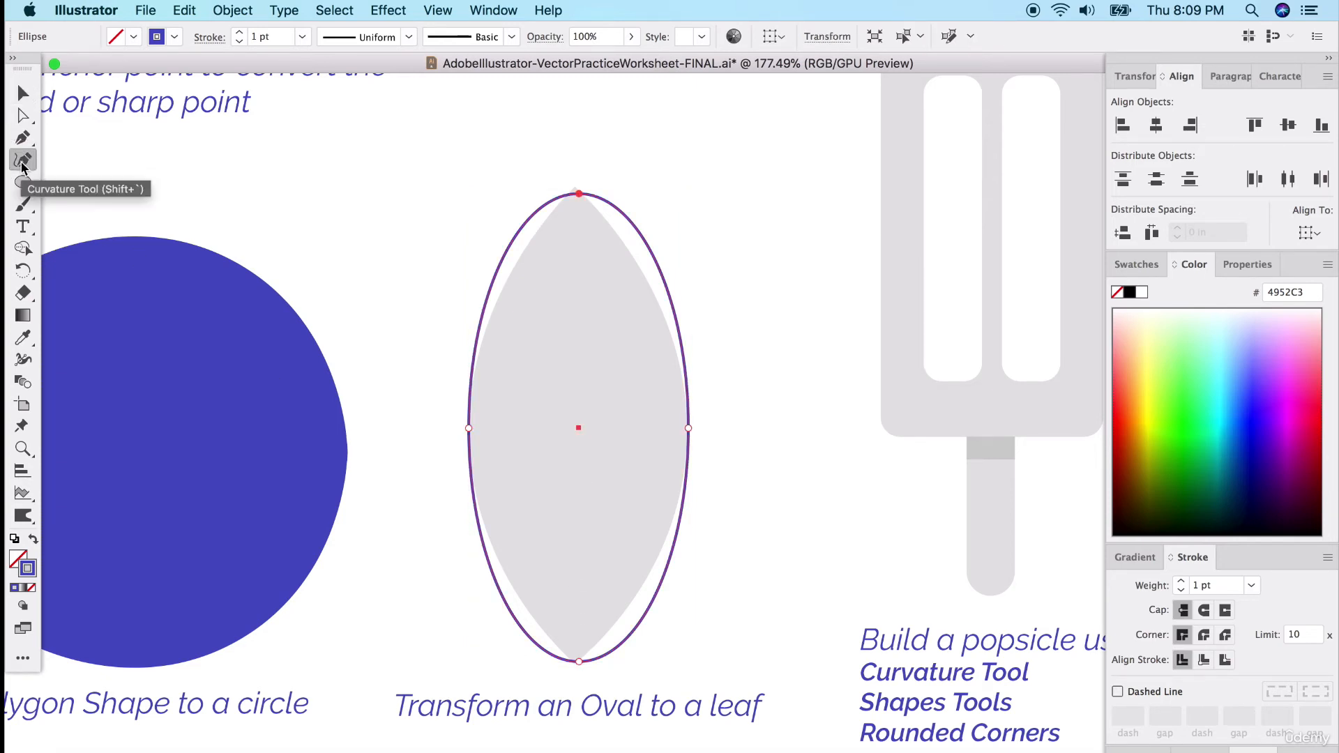
pyautogui.doubleClick(579, 193)
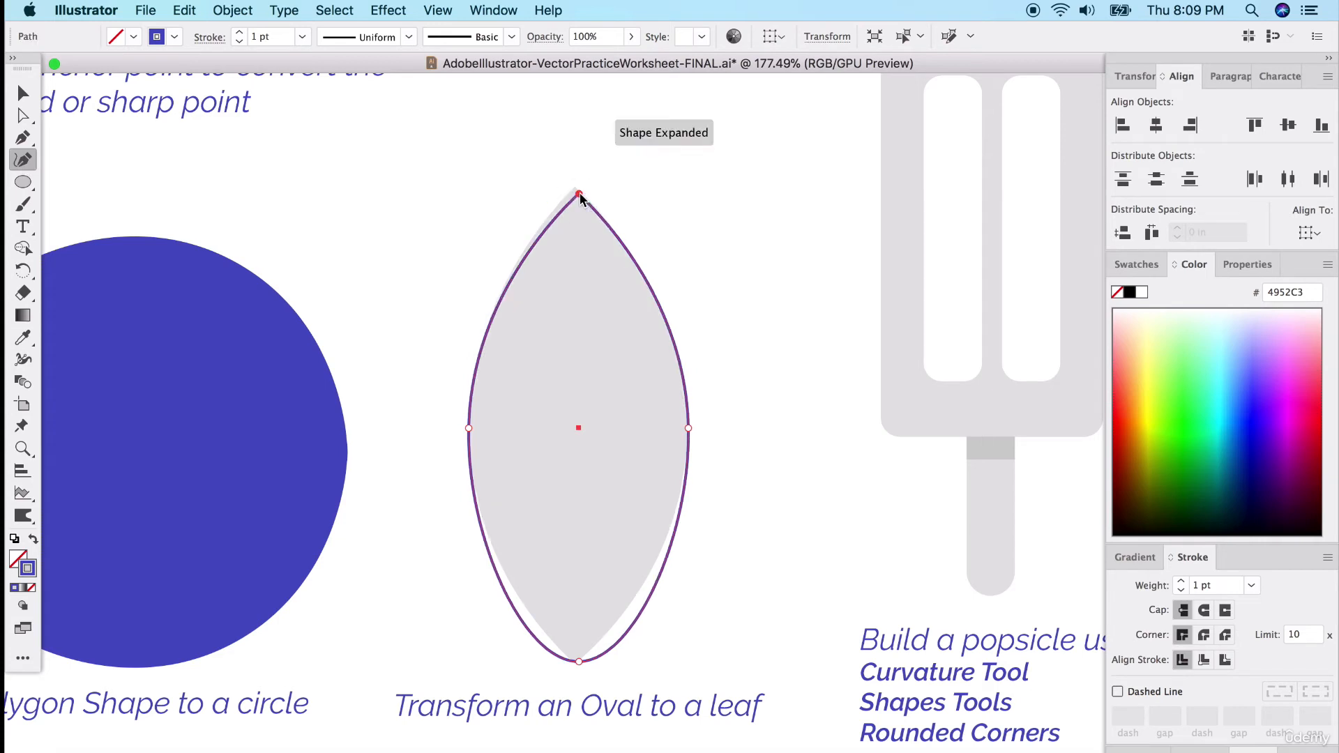
pyautogui.doubleClick(579, 660)
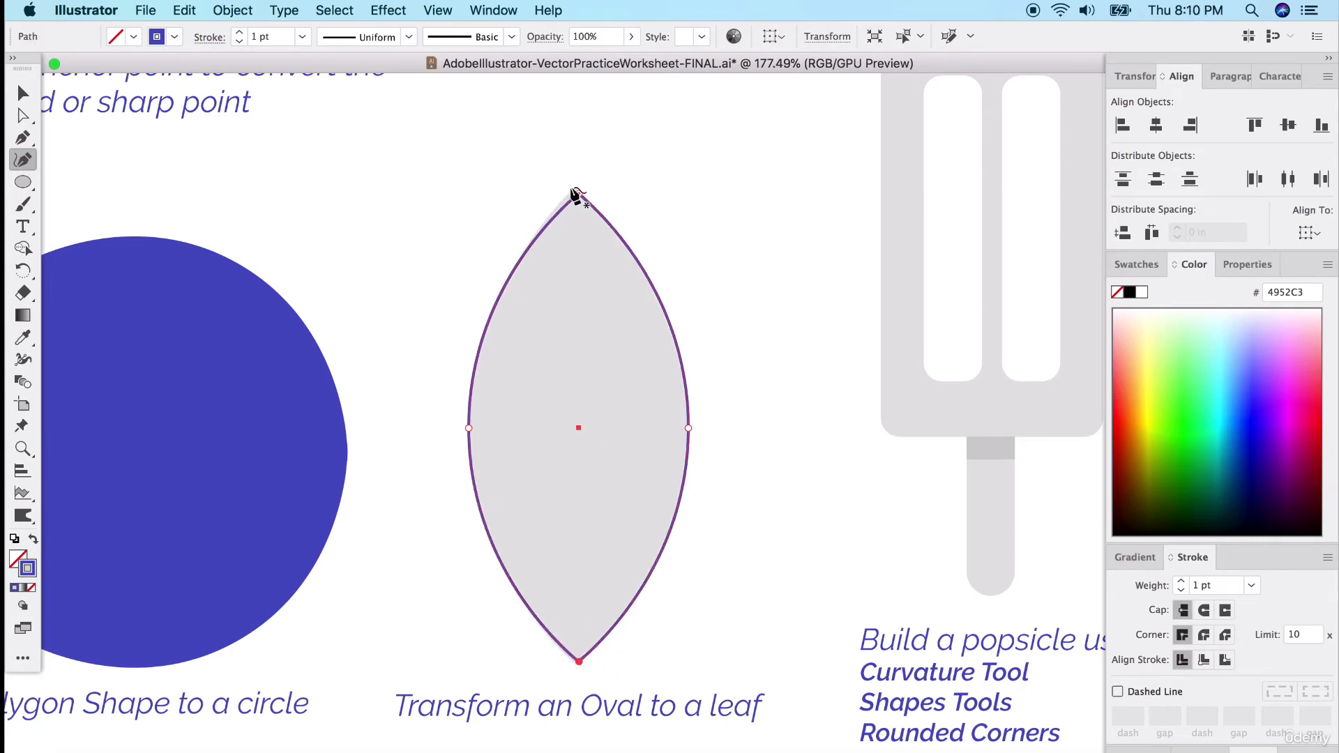
pyautogui.moveTo(580, 195); pyautogui.dragTo(575, 189)
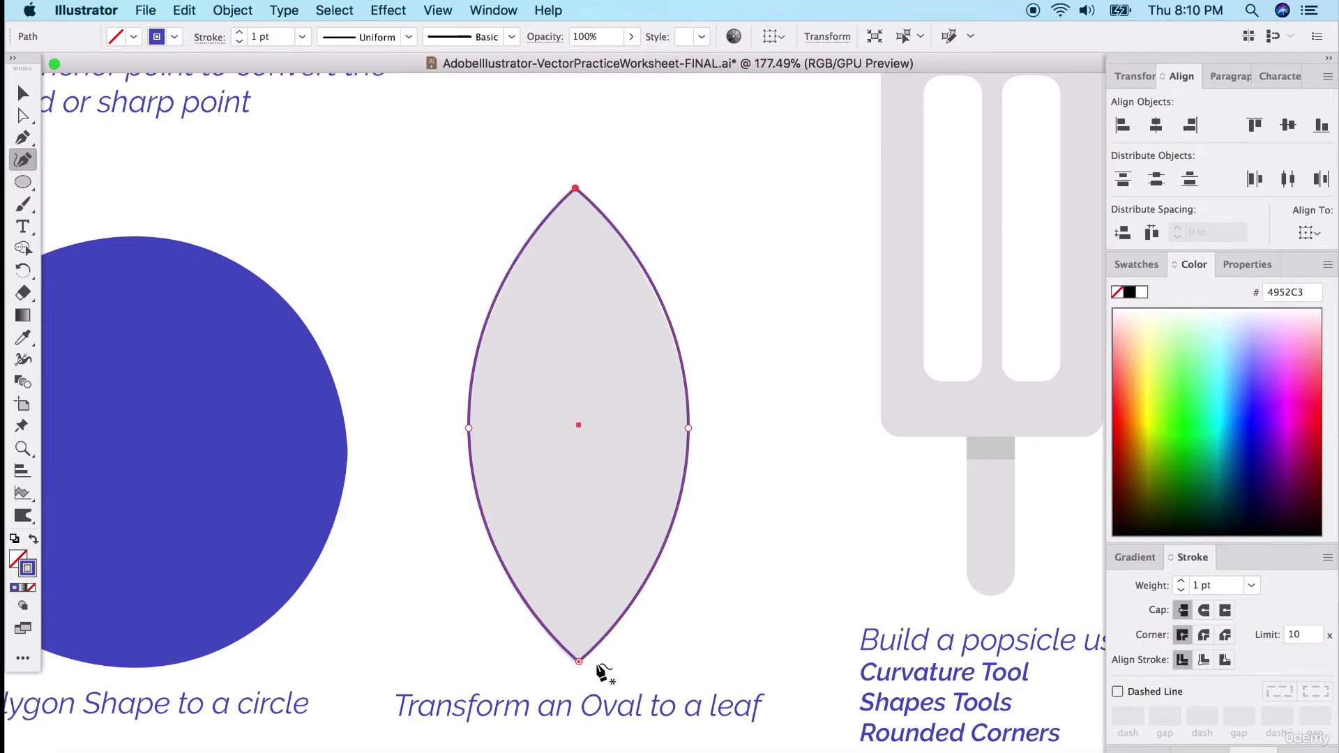
pyautogui.moveTo(580, 661); pyautogui.dragTo(579, 665)
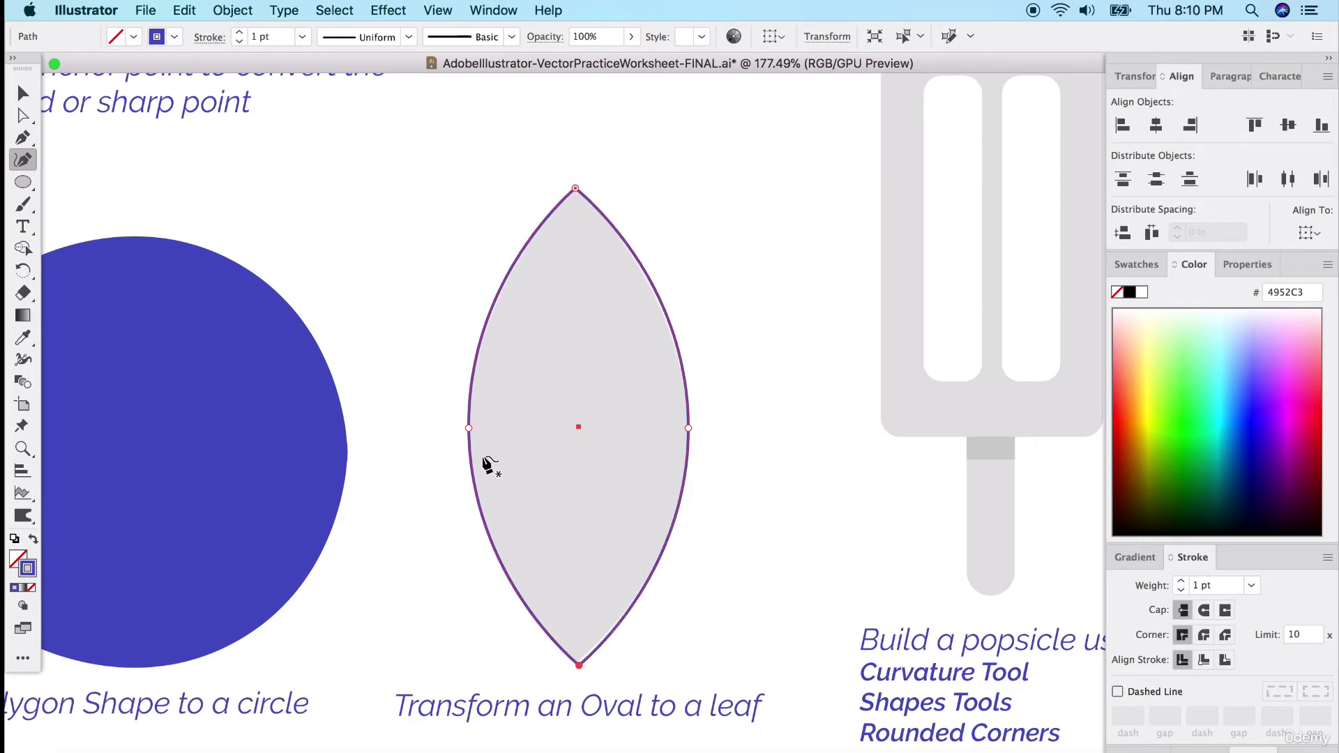
pyautogui.click(24, 102)
pyautogui.click(365, 167)
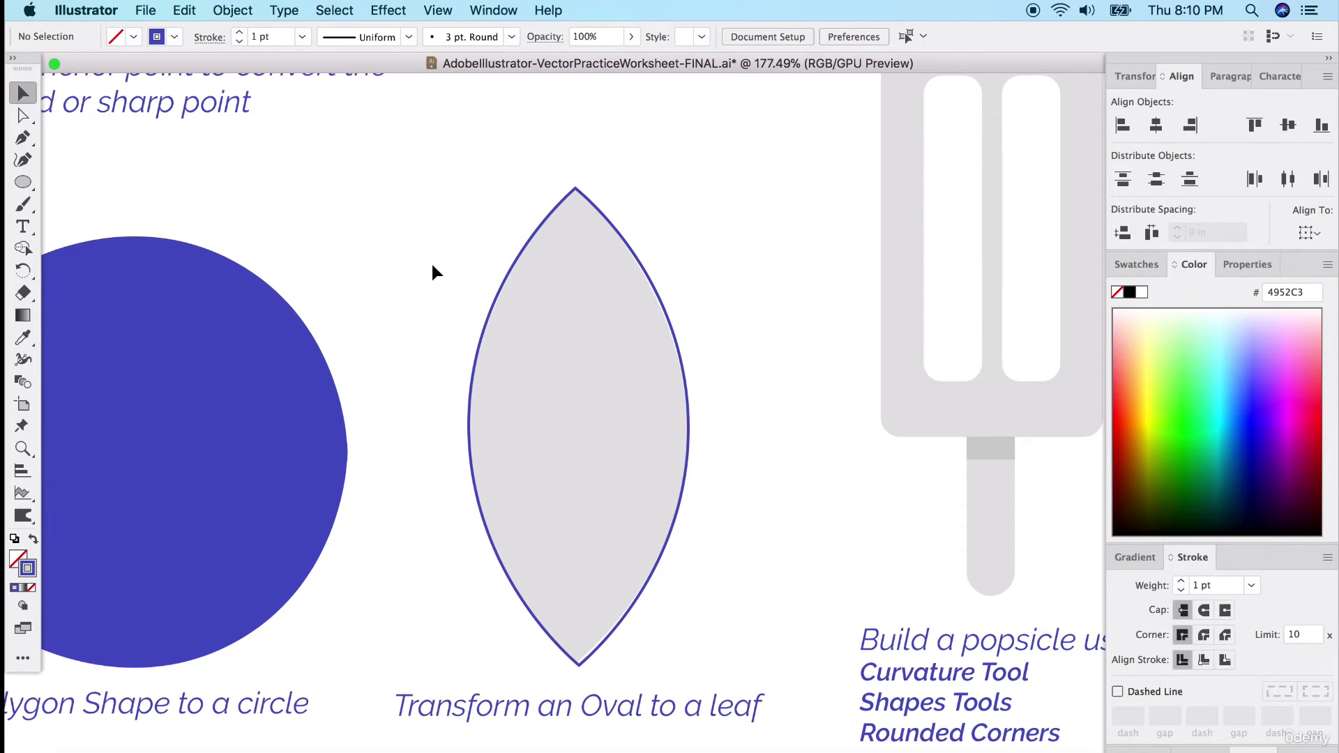
# - Swap the leaf outline's stroke and fill to make it solid blue, and deselect it
pyautogui.click(472, 404)
pyautogui.click(33, 540)
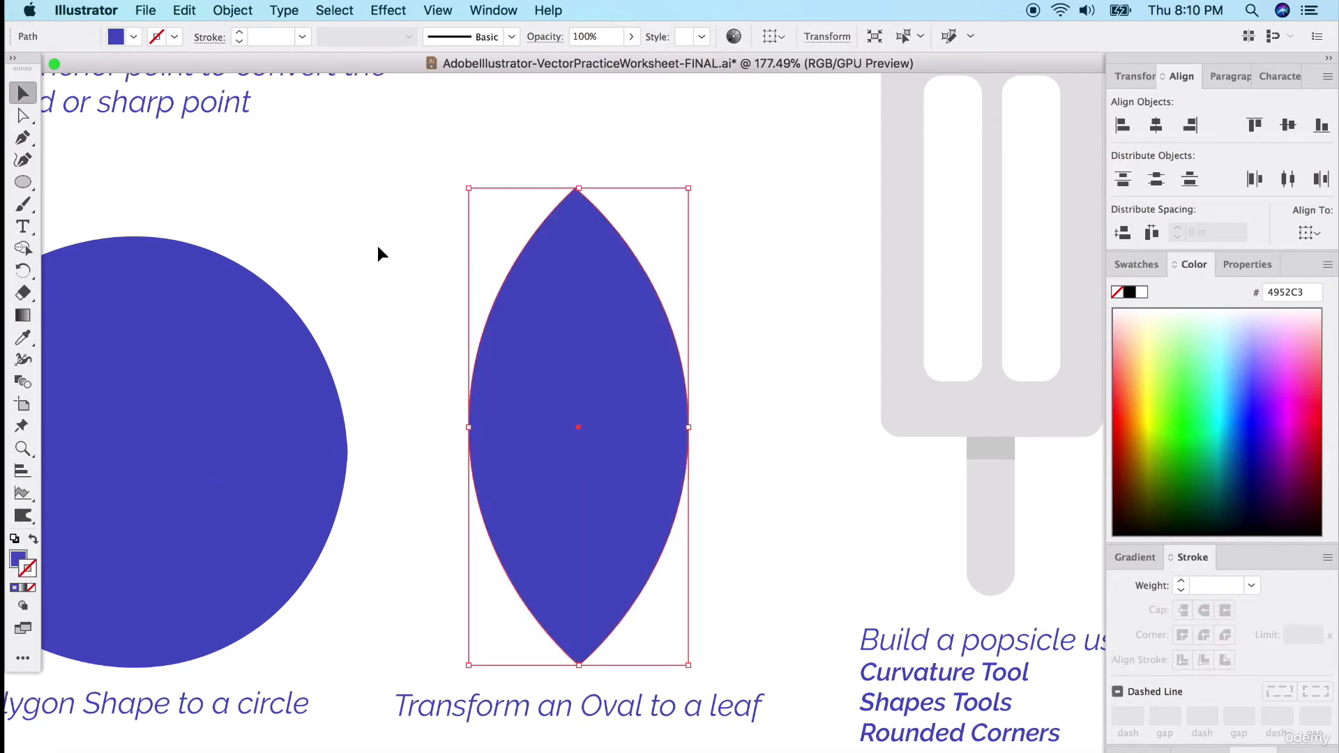
pyautogui.click(489, 572)
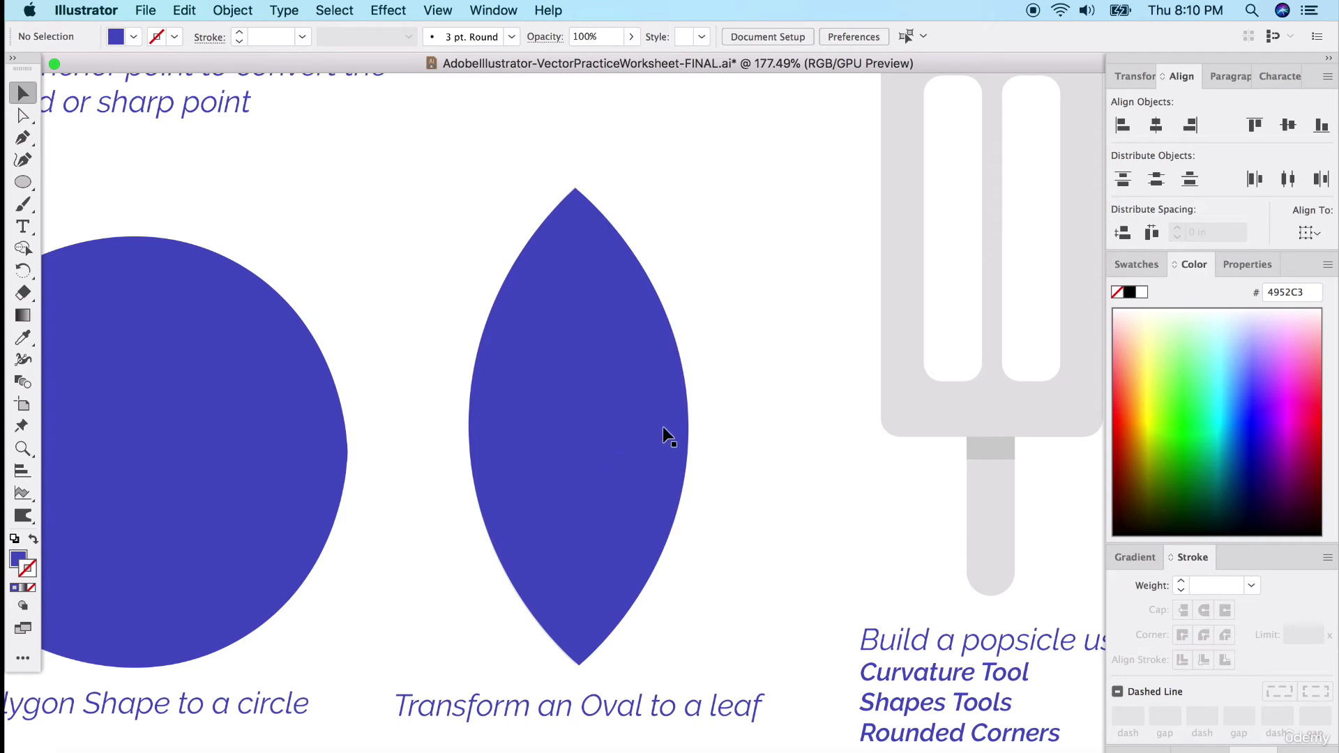
pyautogui.scroll(-4, 671, 425)
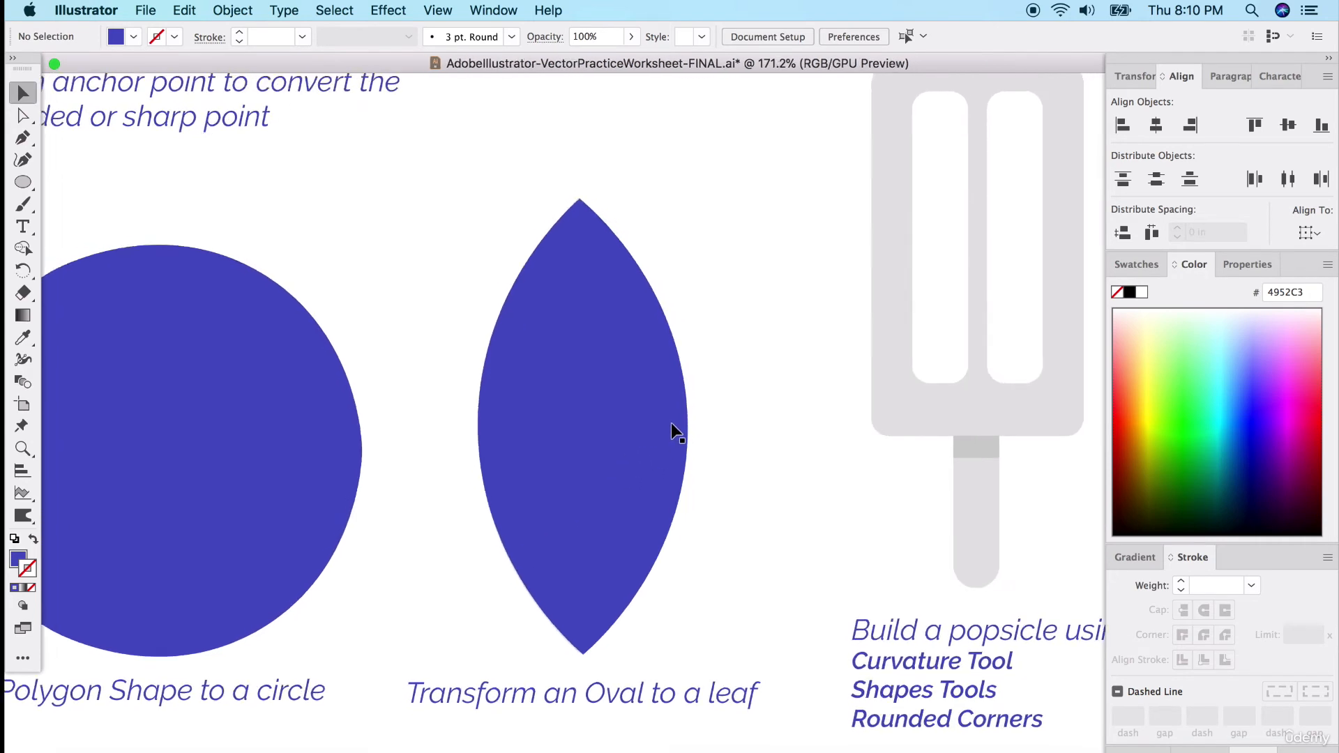
# - Draw a rectangle over the gray popsicle guide's body and swap its fill and stroke so it has only a blue outline
pyautogui.hscroll(10, 671, 425)
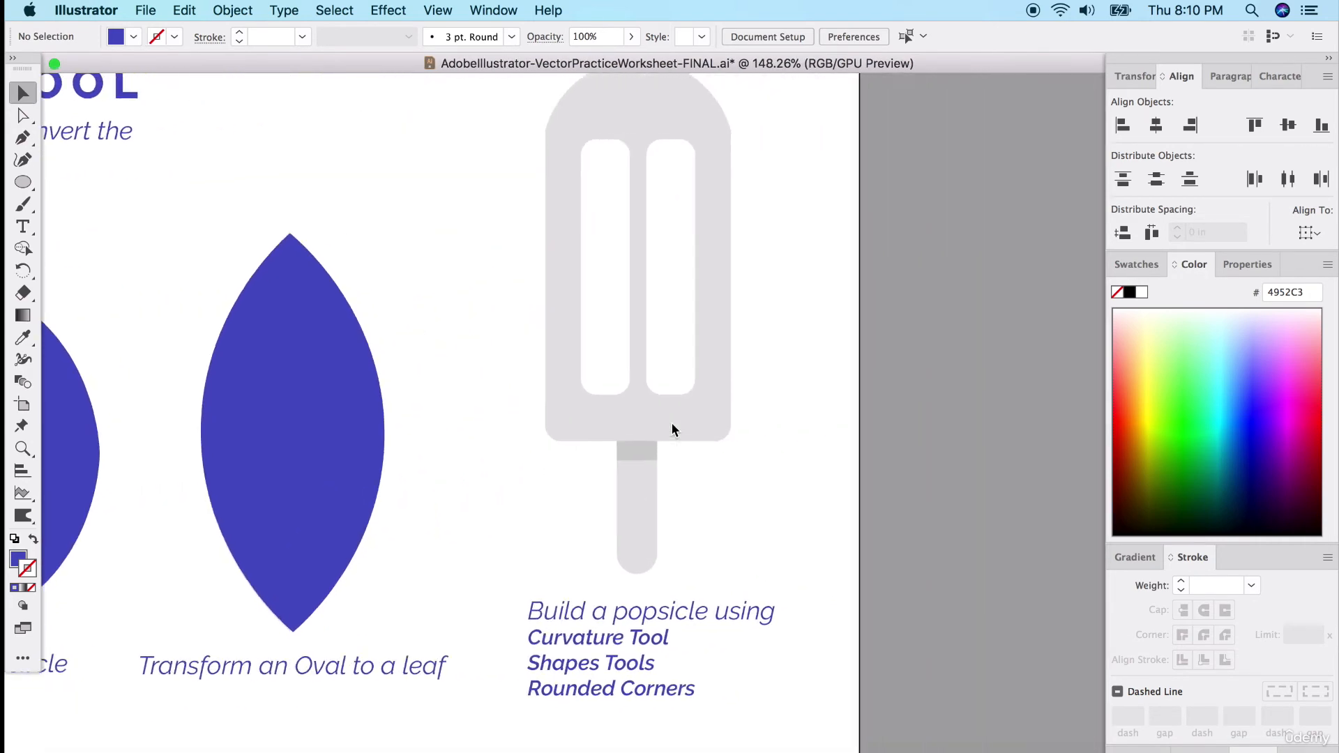
pyautogui.scroll(-2, 672, 424)
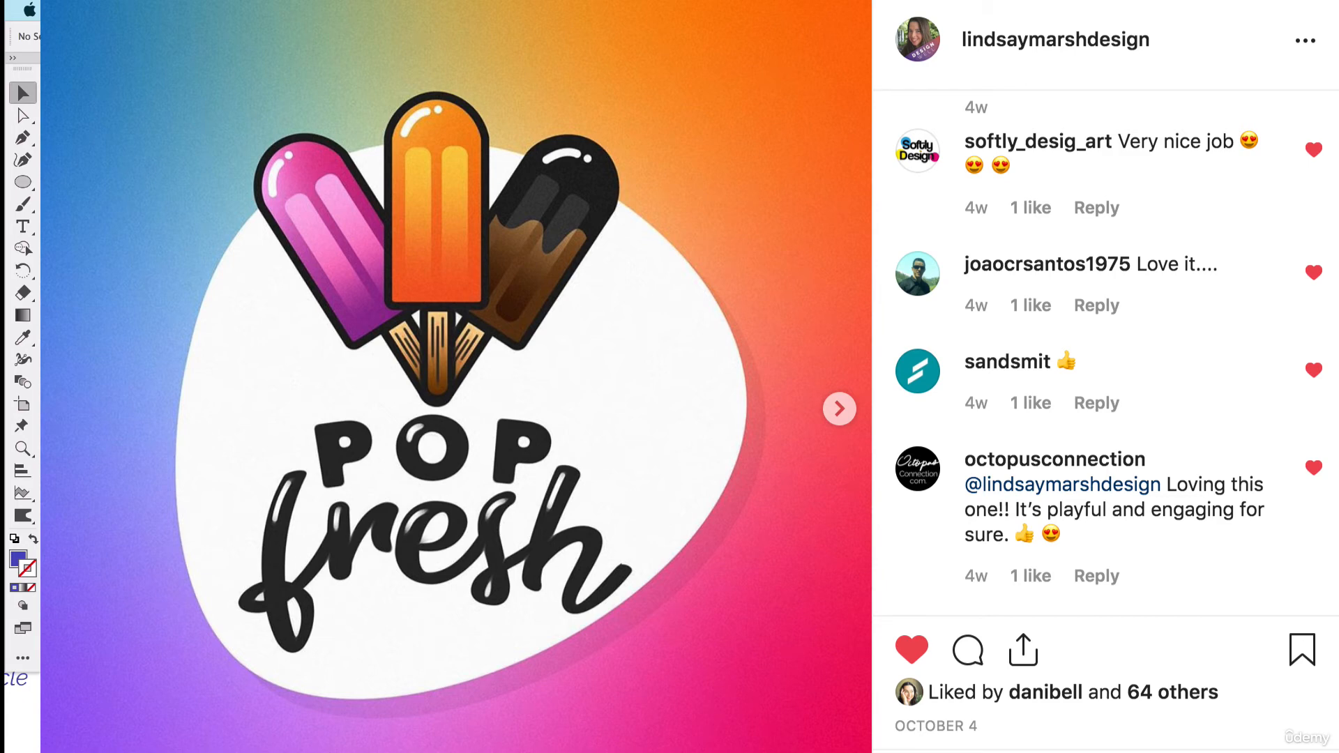
pyautogui.moveTo(23, 183); pyautogui.dragTo(74, 181)
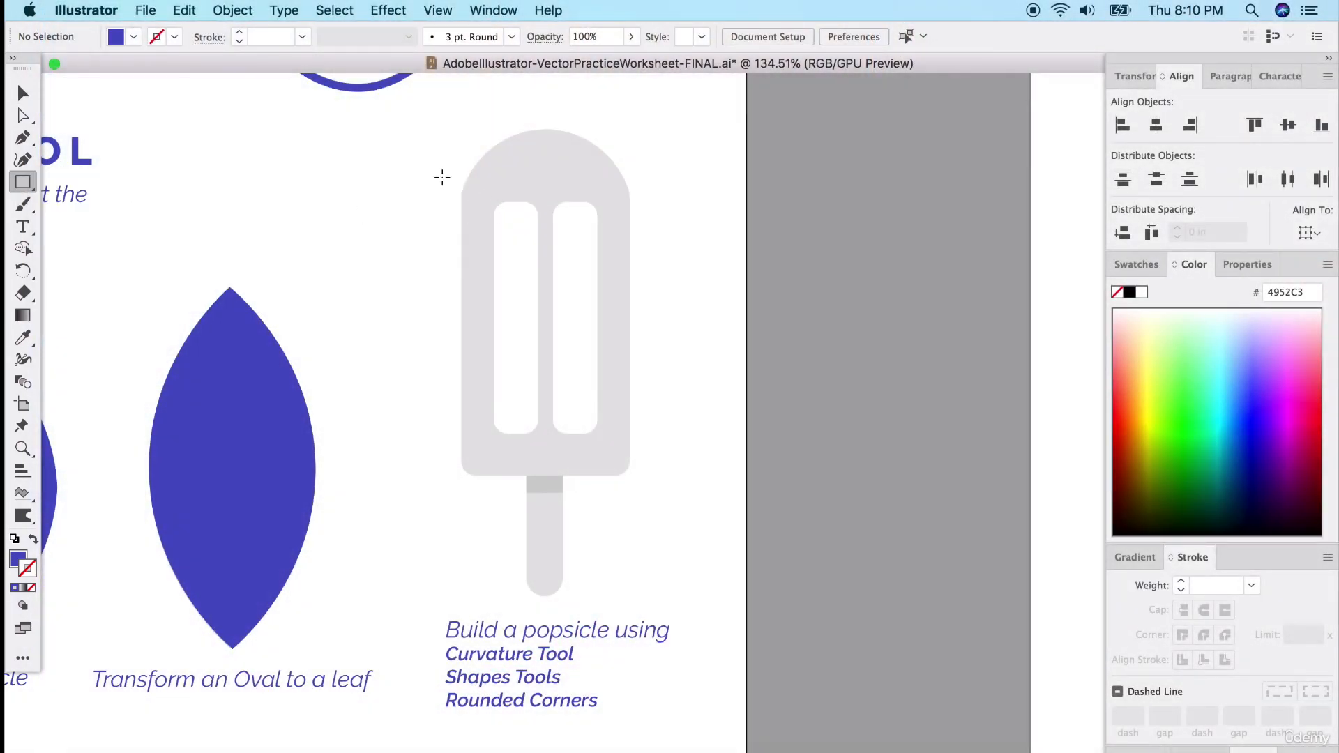
pyautogui.moveTo(460, 130); pyautogui.dragTo(630, 477)
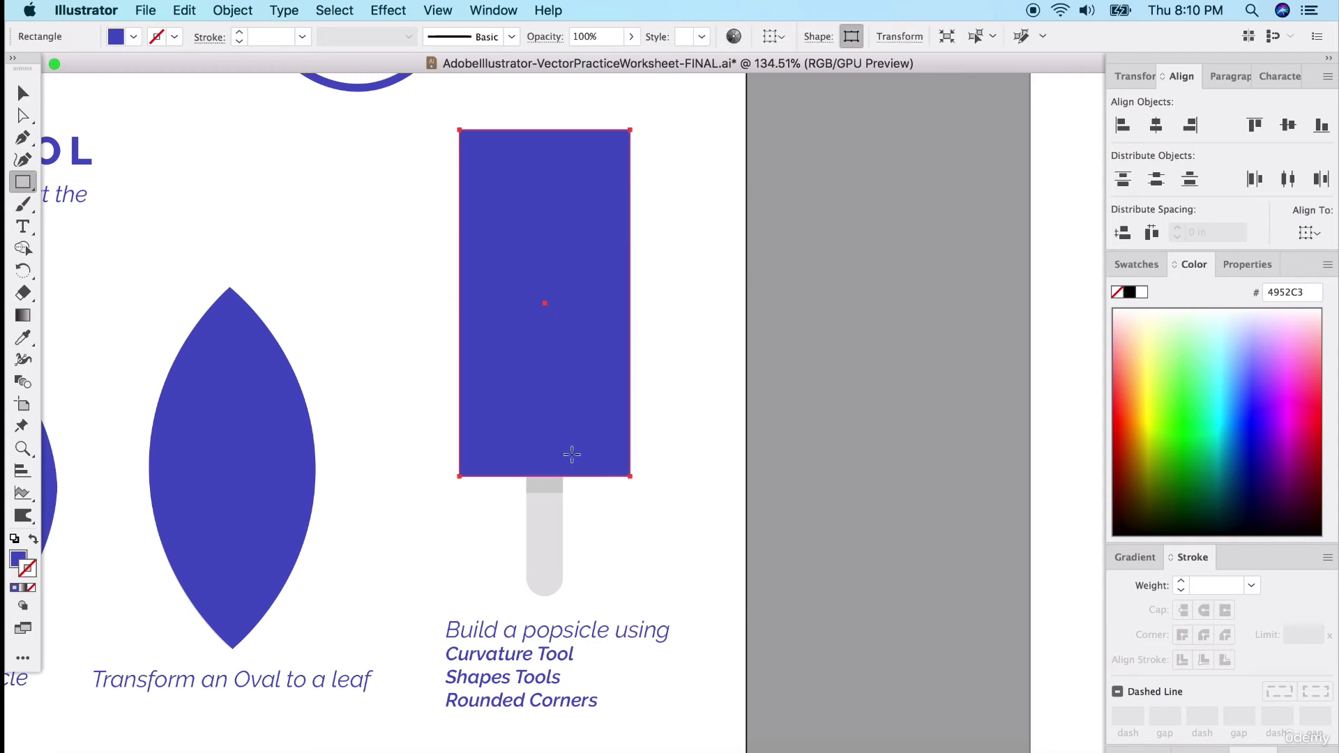
pyautogui.click(32, 539)
# - Lower the rectangle's top edge to the level where the popsicle guide's rounded top begins
pyautogui.scroll(4, 623, 173)
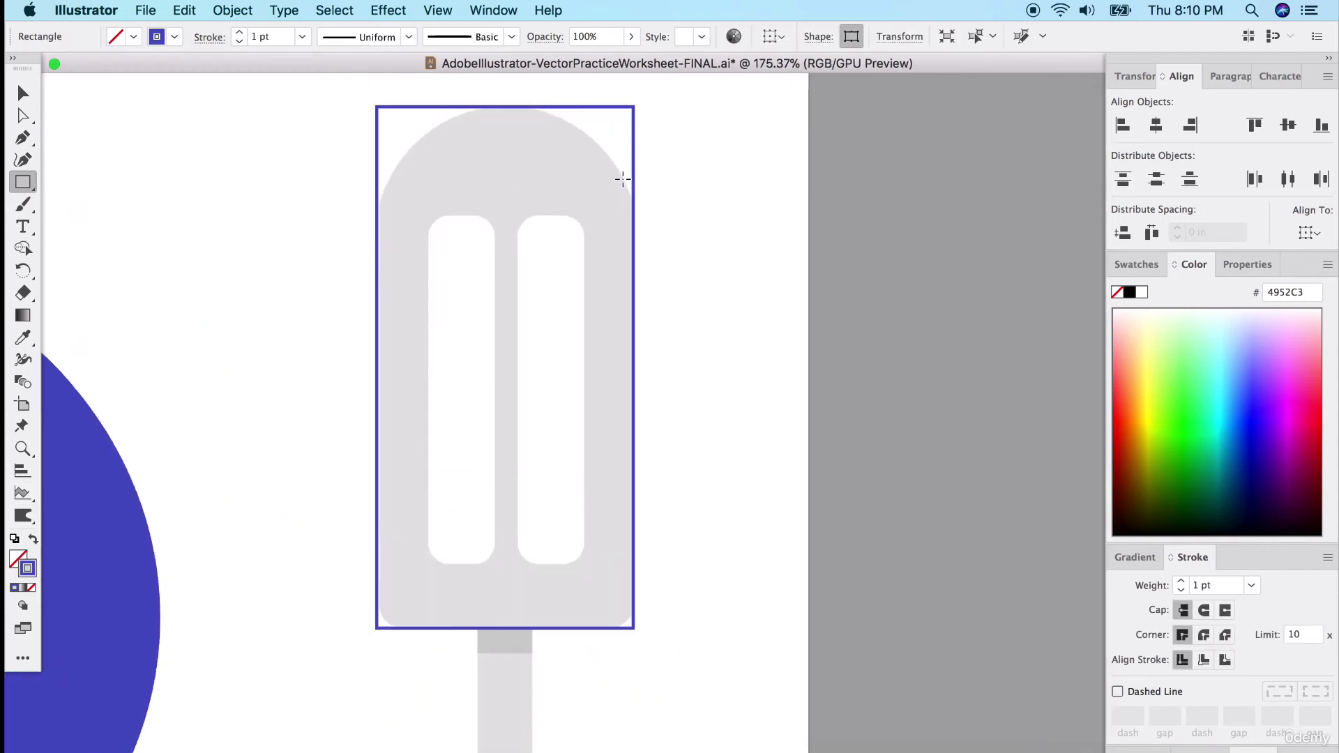
pyautogui.scroll(1, 510, 170)
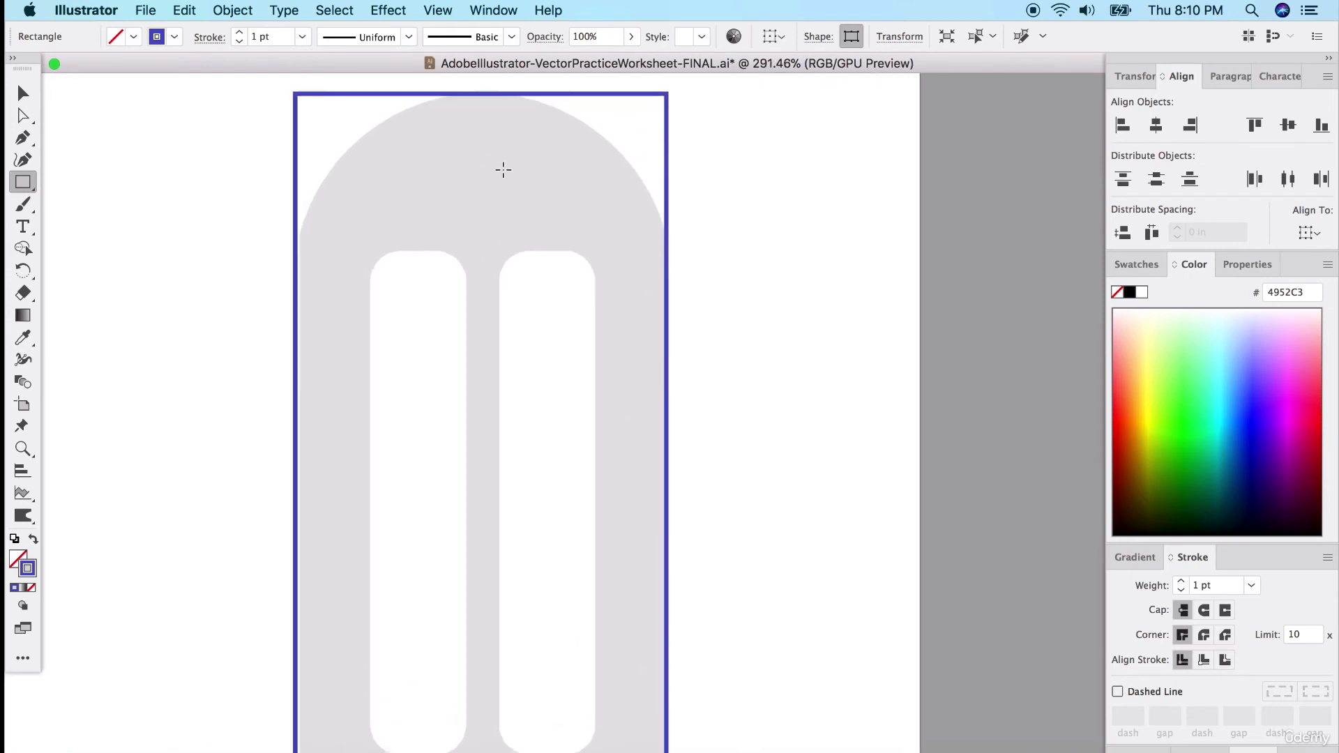
pyautogui.click(22, 94)
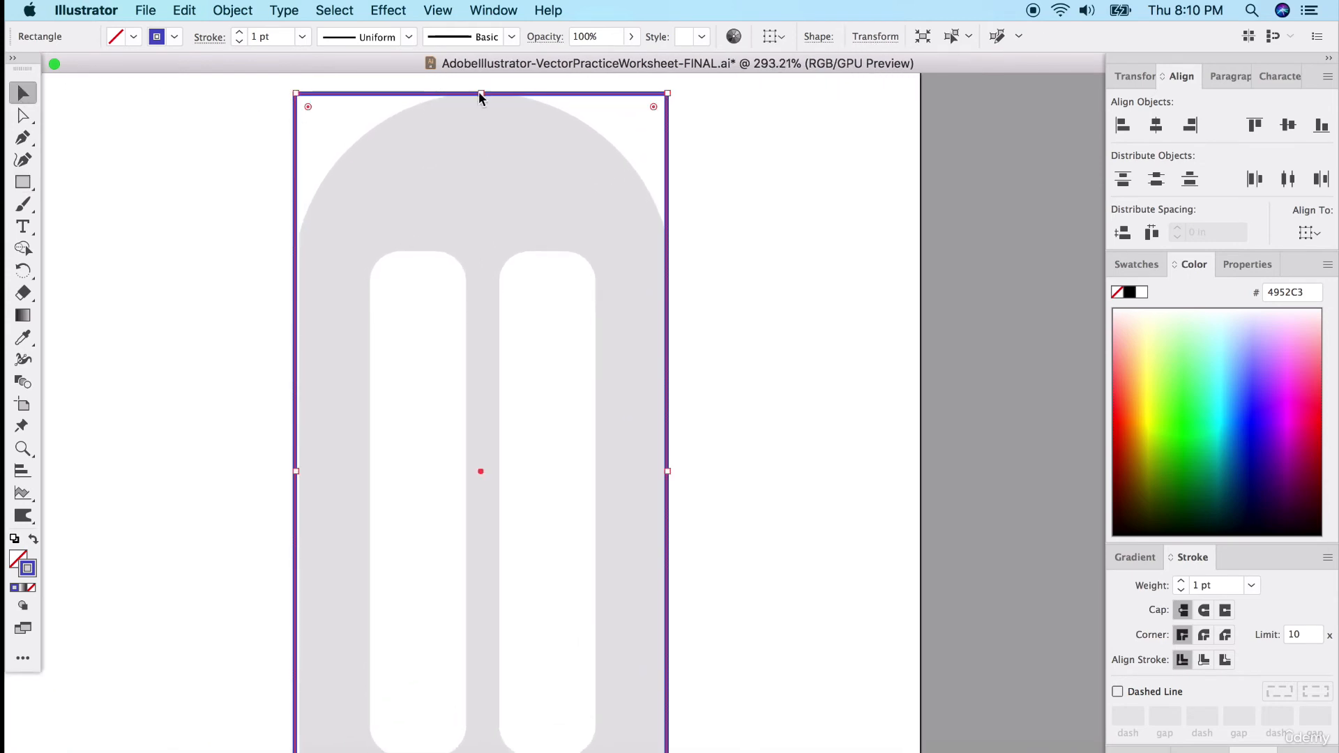
pyautogui.moveTo(481, 94); pyautogui.dragTo(478, 235)
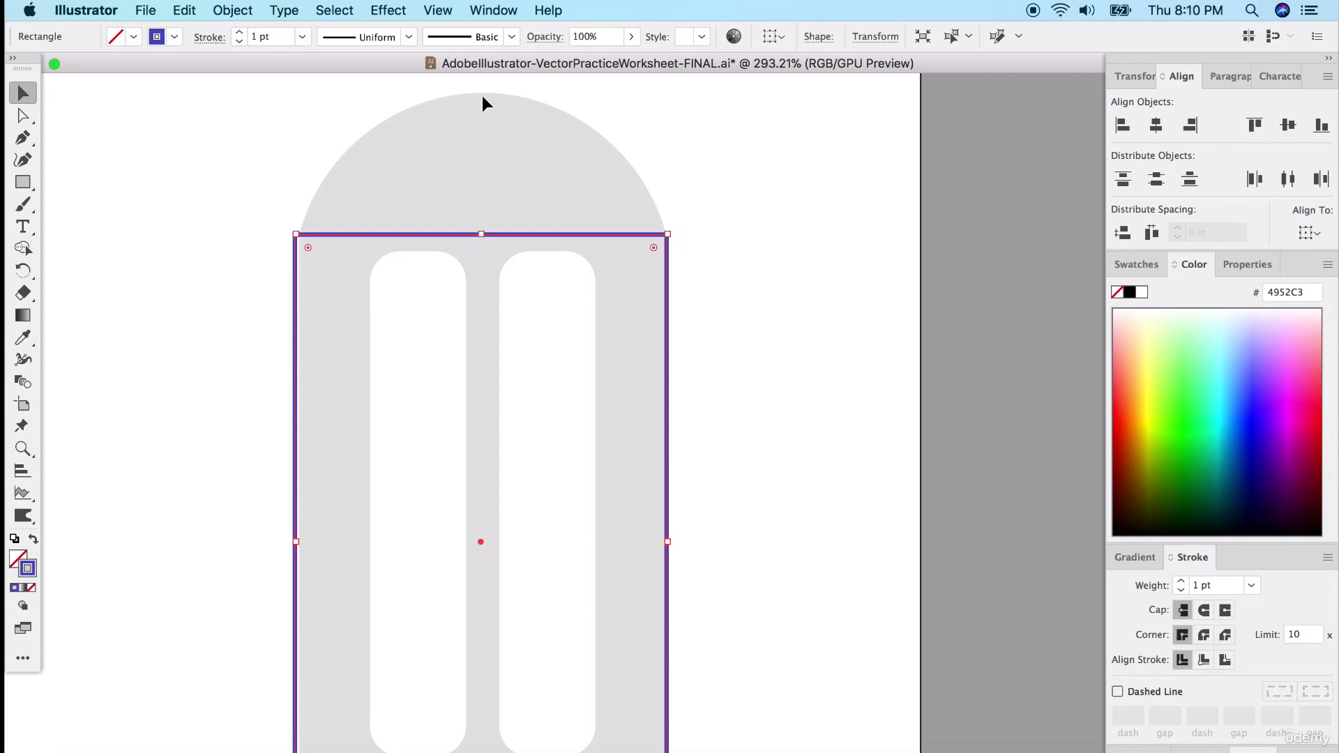
# - Add a Curvature point at the middle of the rectangle's top edge and pull it up to the popsicle guide's peak
pyautogui.click(23, 161)
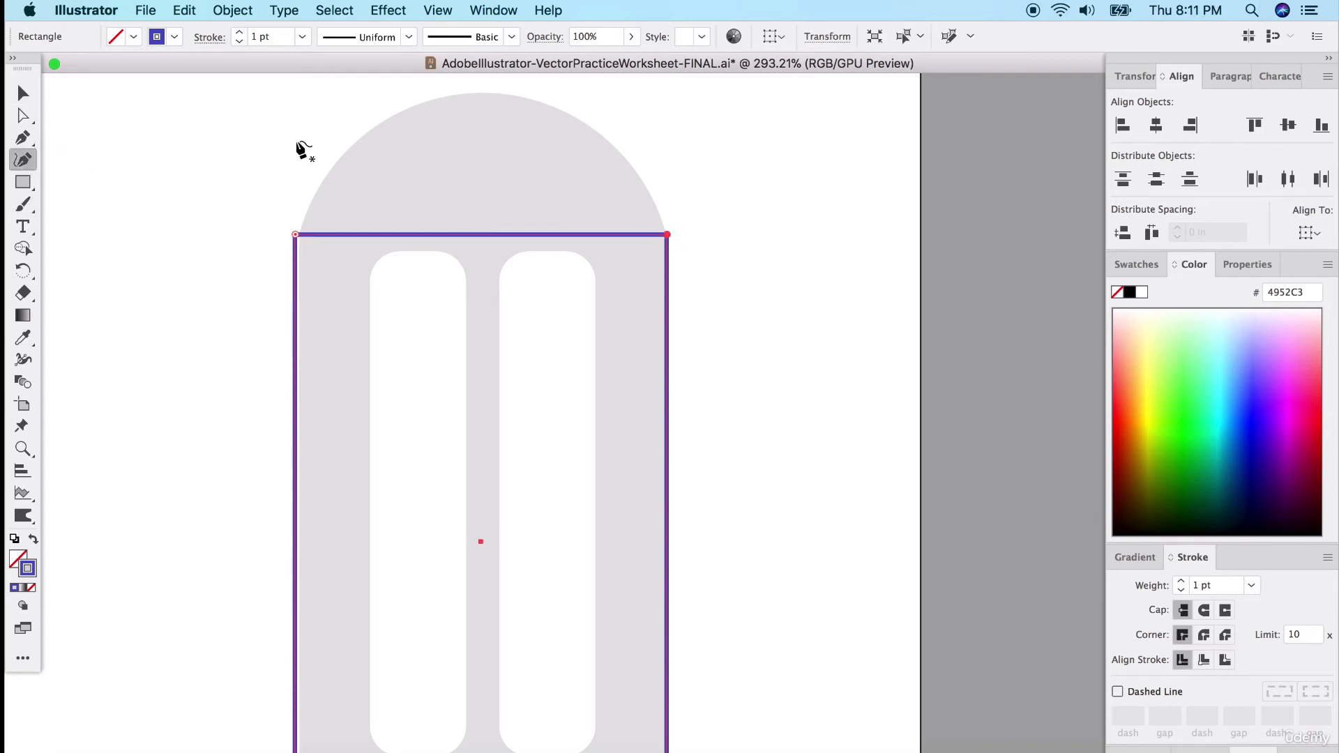
pyautogui.click(486, 235)
pyautogui.moveTo(486, 235); pyautogui.dragTo(482, 90)
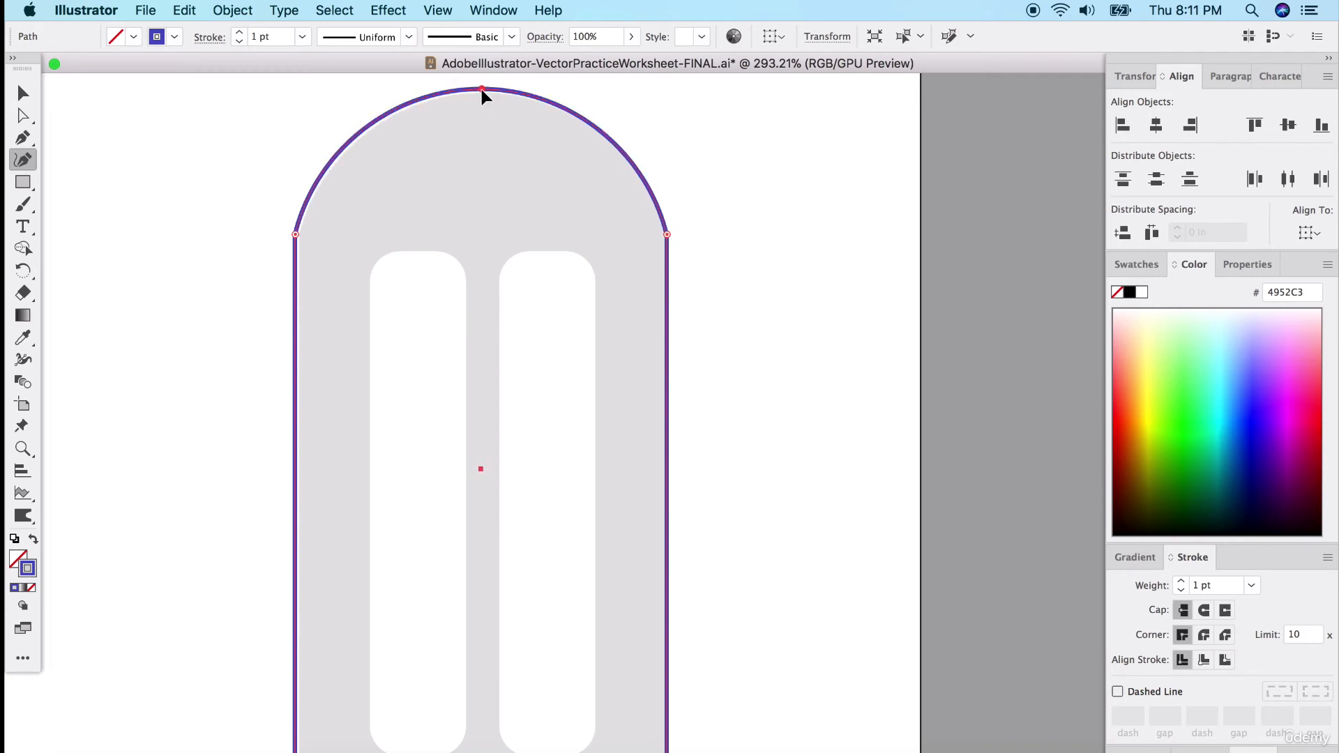
# - Round the popsicle outline's corners to a 0.15 in radius to match the guide's bottom corners
pyautogui.click(25, 116)
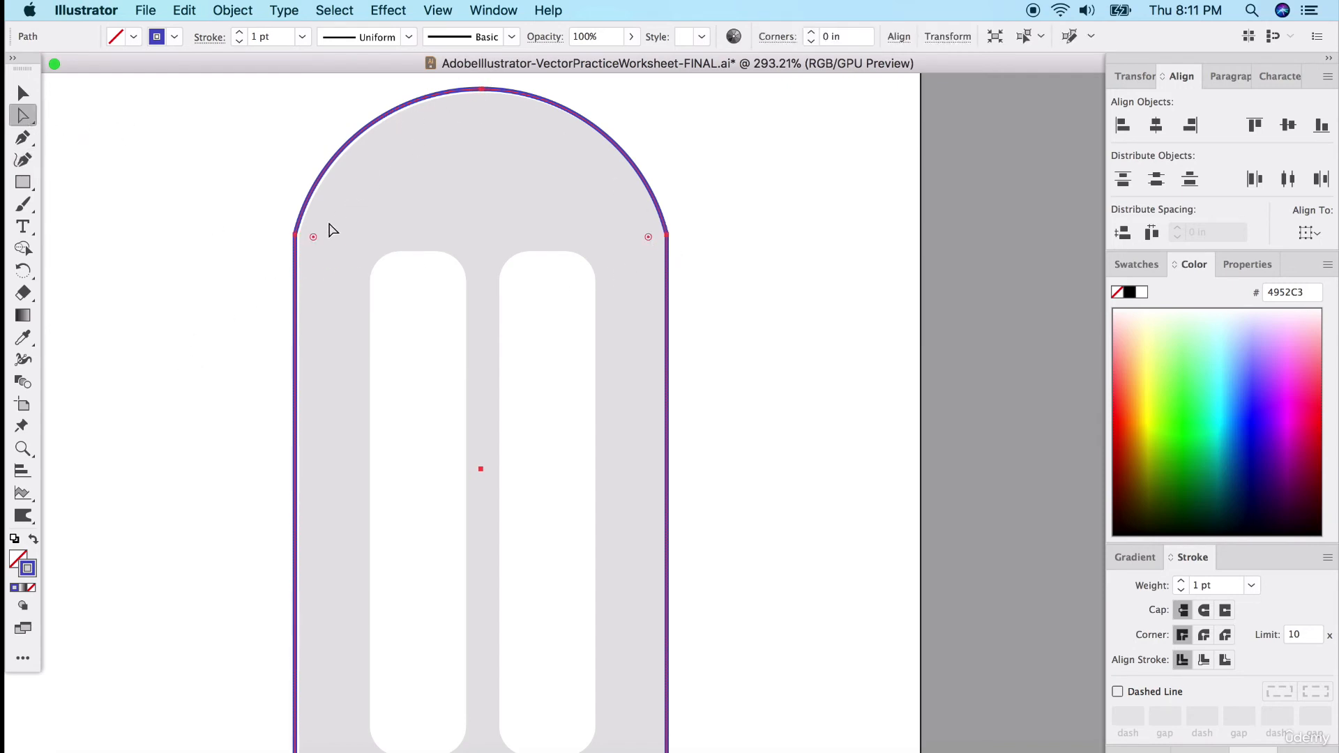
pyautogui.moveTo(314, 238); pyautogui.dragTo(351, 260)
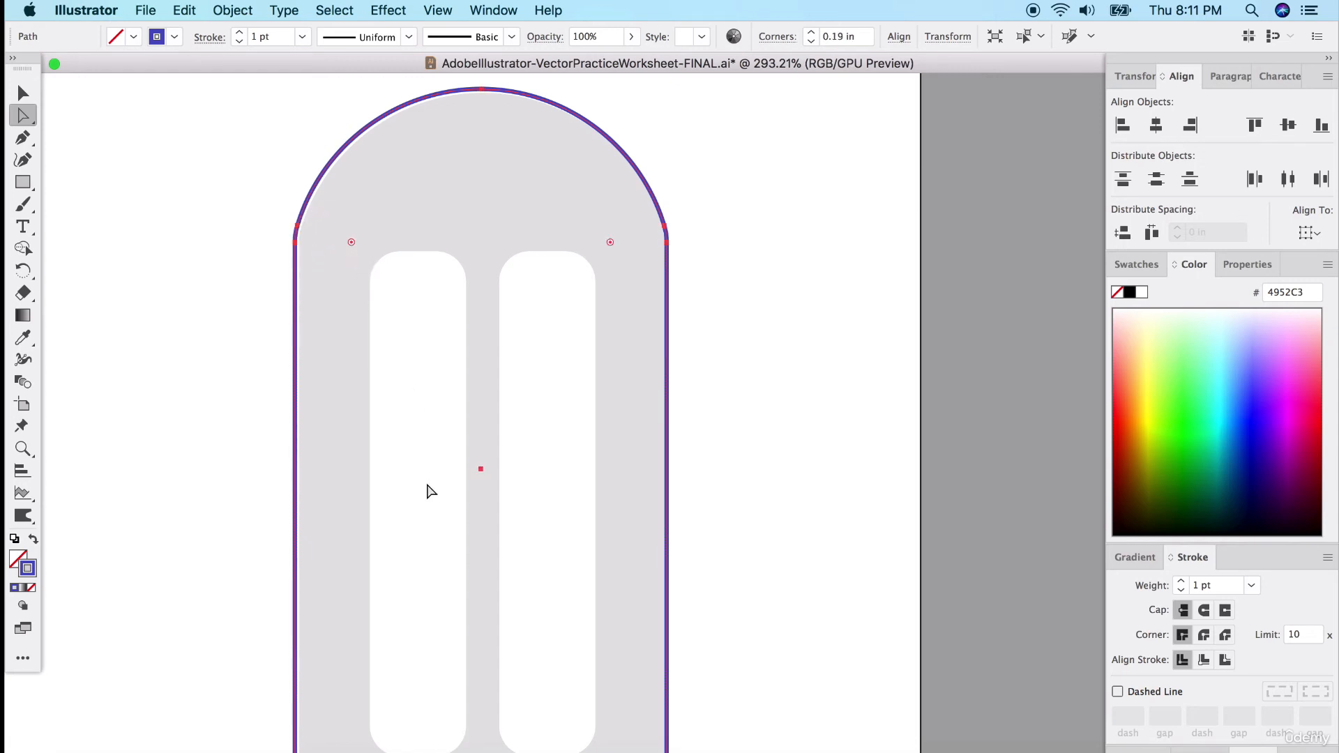
pyautogui.scroll(-5, 430, 492)
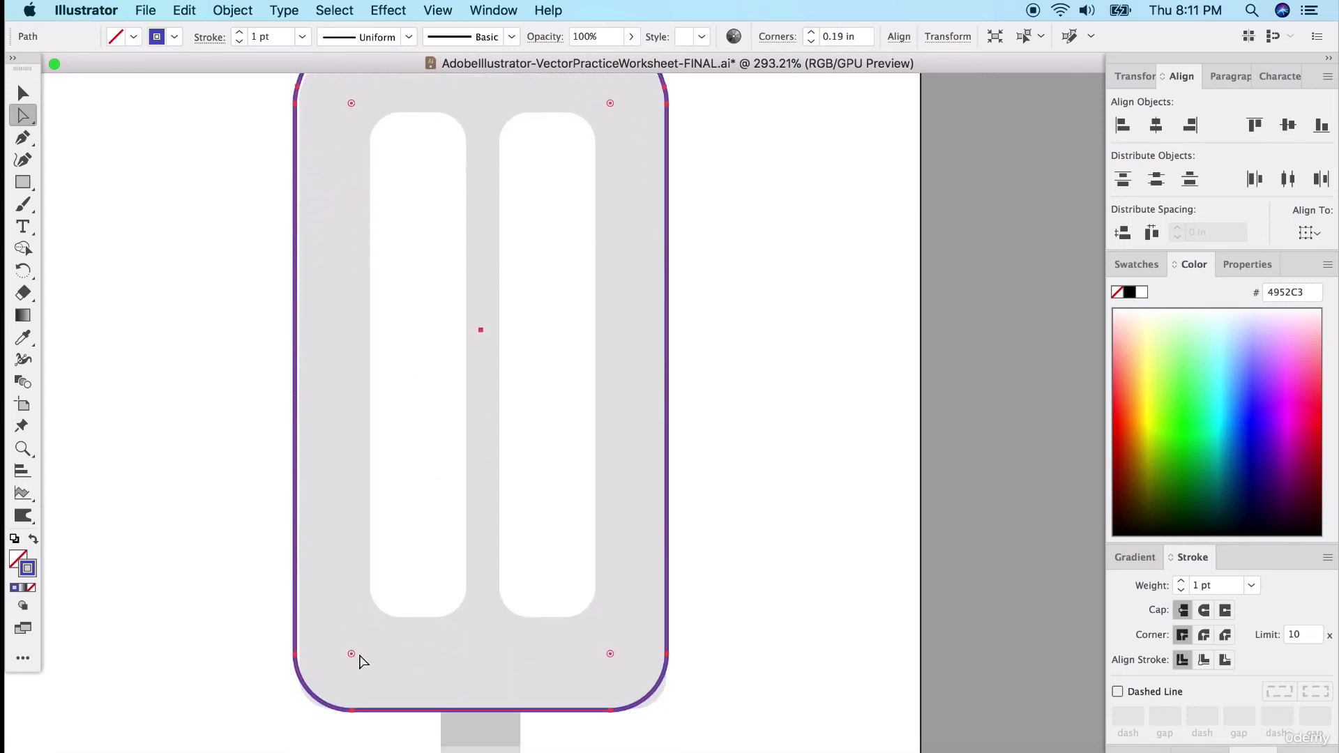
pyautogui.moveTo(352, 654); pyautogui.dragTo(339, 666)
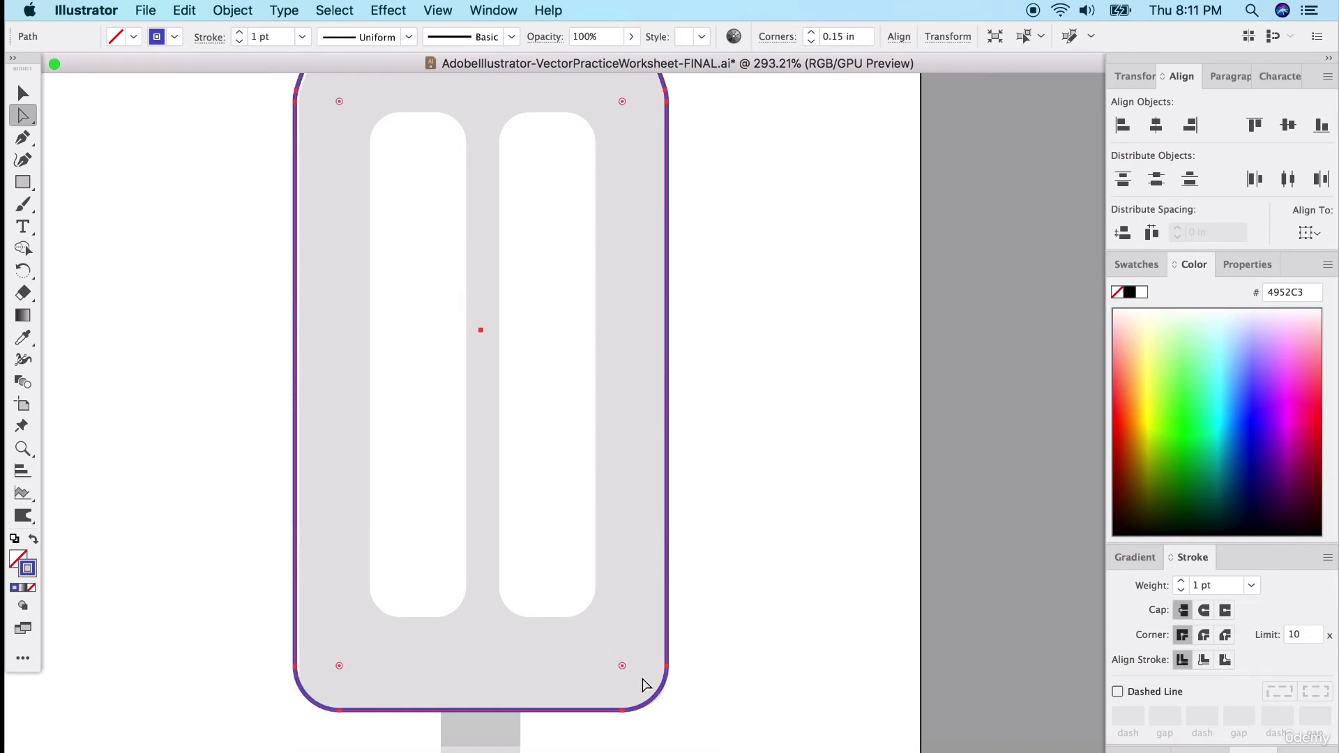
pyautogui.scroll(4, 559, 605)
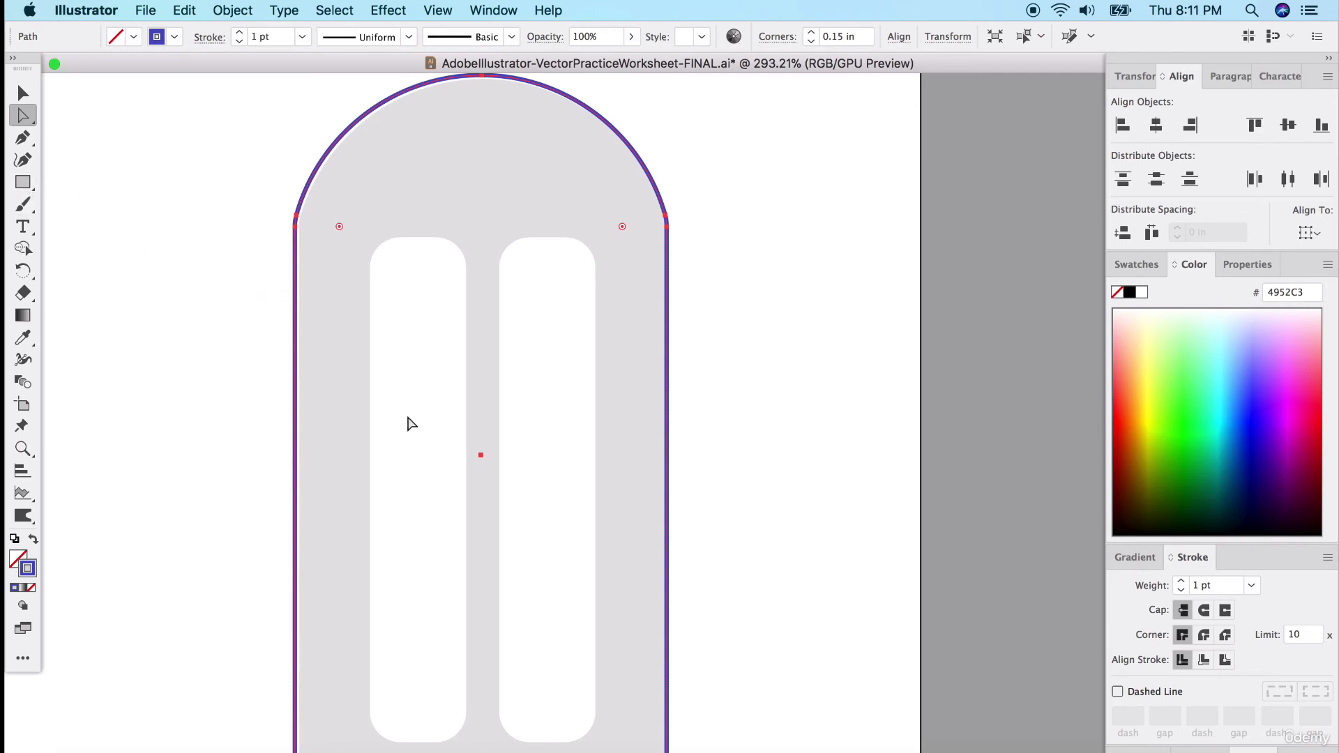
# - Draw a rounded rectangle about 0.31 in wide and 1.67 in tall over the popsicle guide's left white slot
pyautogui.scroll(-2, 414, 461)
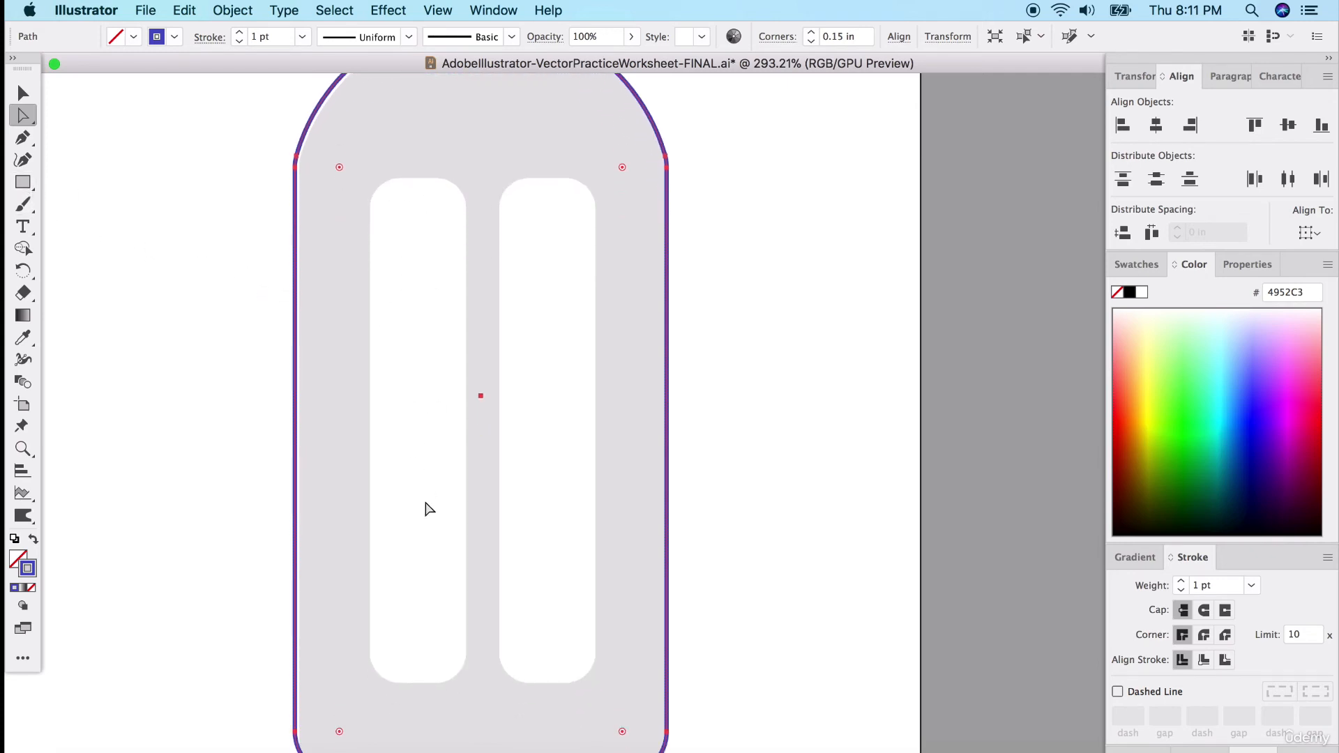
pyautogui.moveTo(23, 182); pyautogui.dragTo(101, 305)
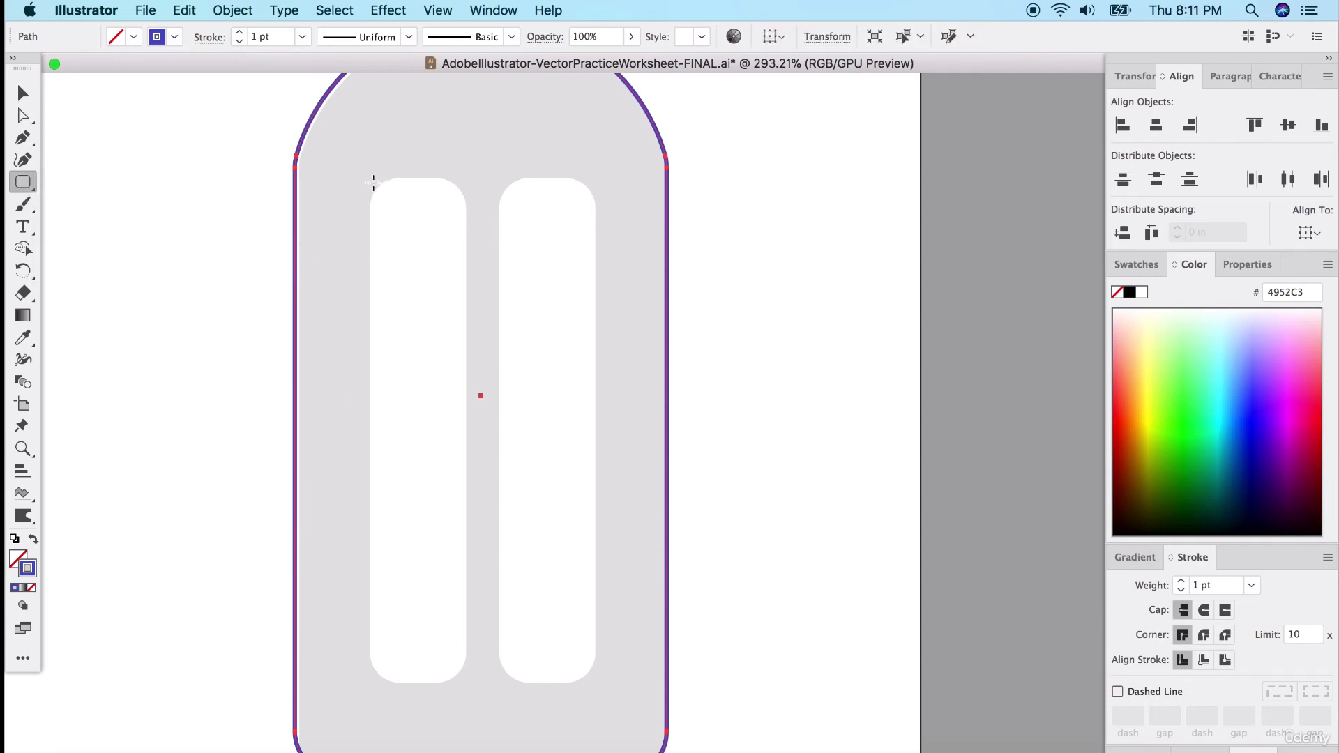
pyautogui.moveTo(373, 183)
pyautogui.mouseDown()
pyautogui.moveTo(445, 374)
pyautogui.moveTo(464, 682)
pyautogui.mouseUp()
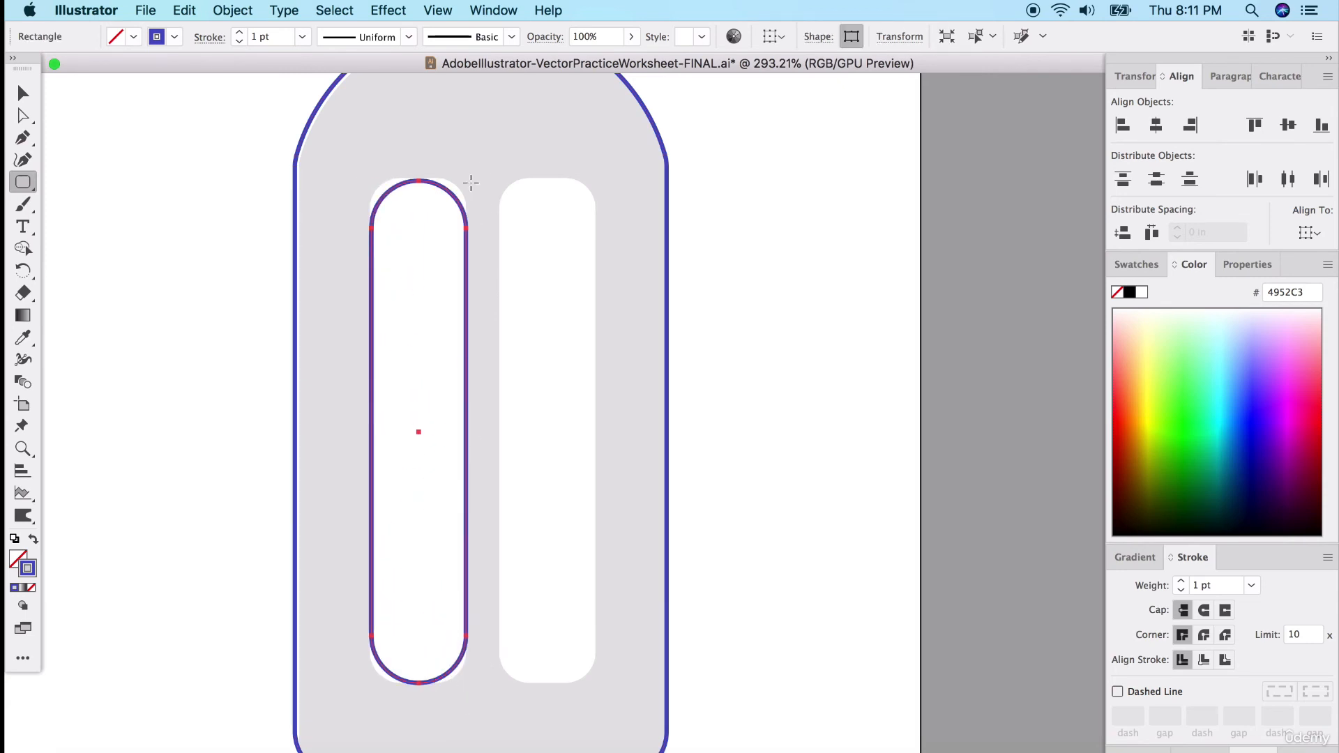
# - Set the left slot outline's linked corner radii to 0.1 in
pyautogui.click(819, 41)
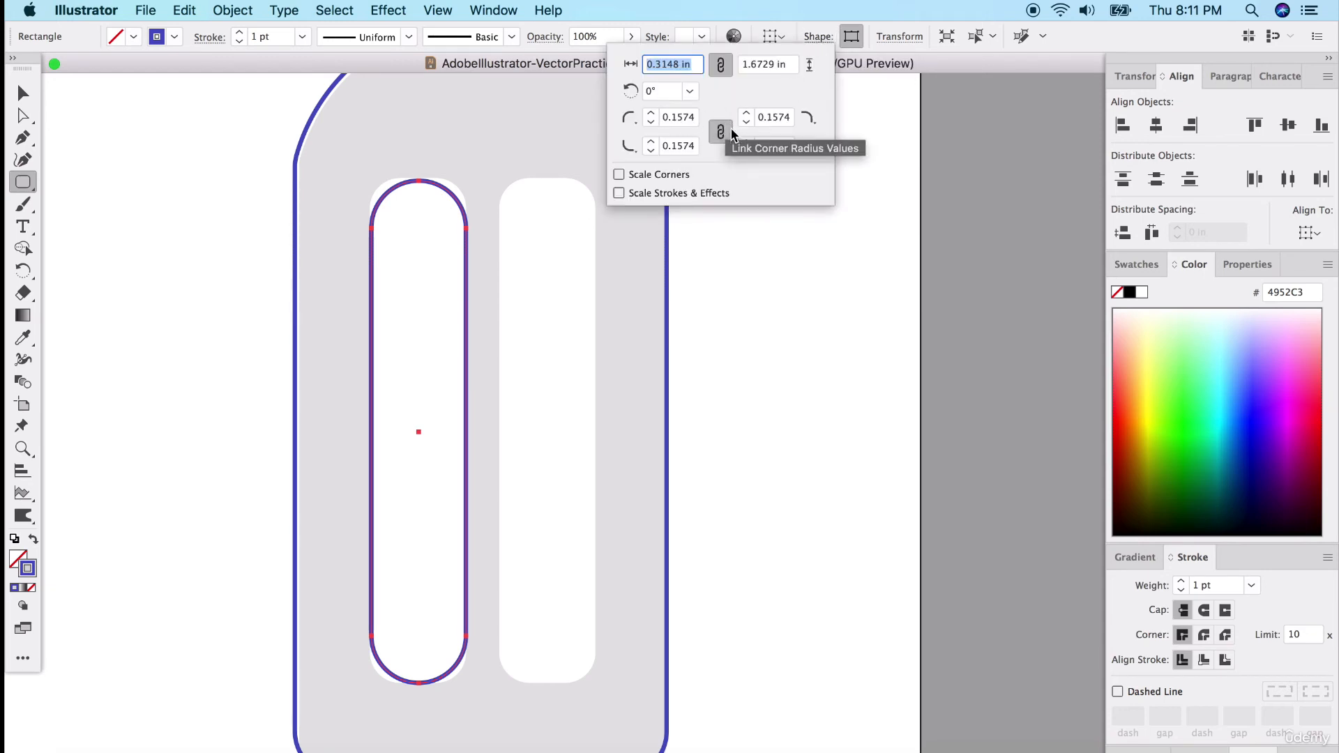
pyautogui.click(652, 115)
pyautogui.click(652, 121)
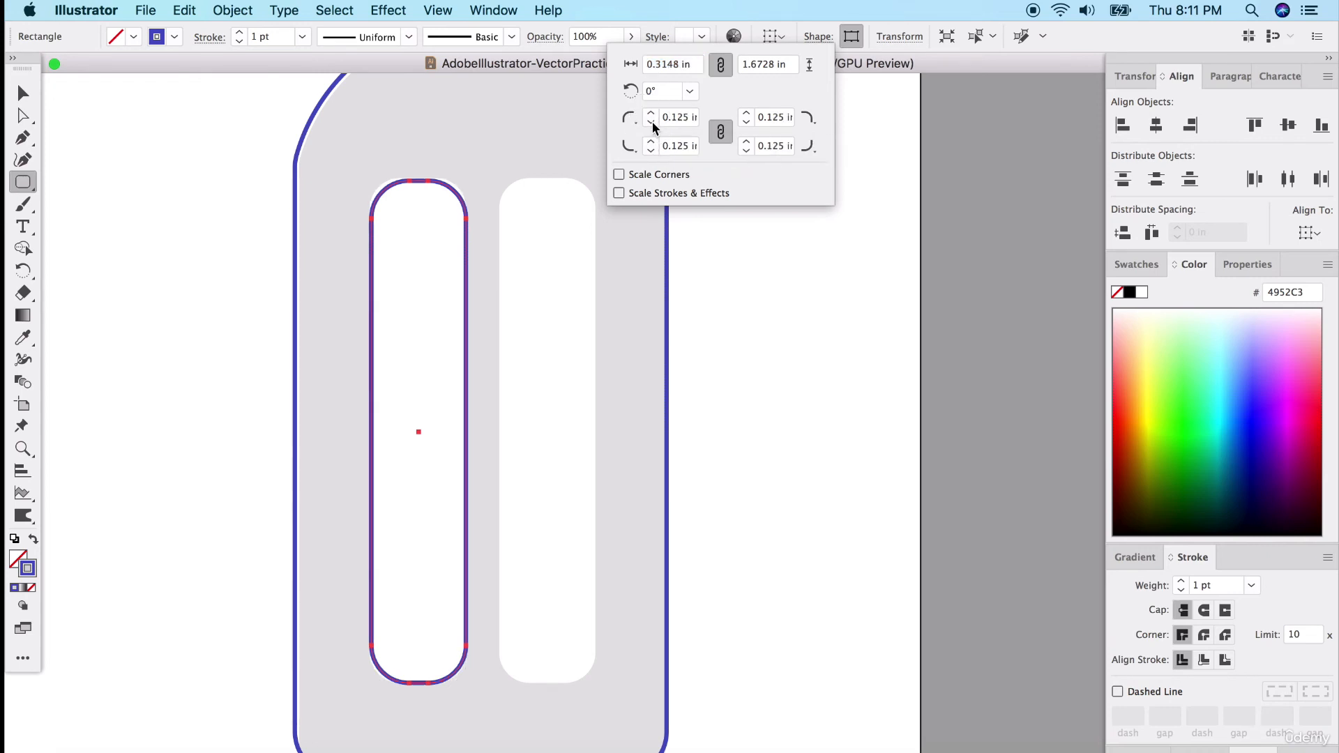
pyautogui.click(652, 121)
pyautogui.click(652, 115)
pyautogui.moveTo(671, 117); pyautogui.dragTo(687, 122)
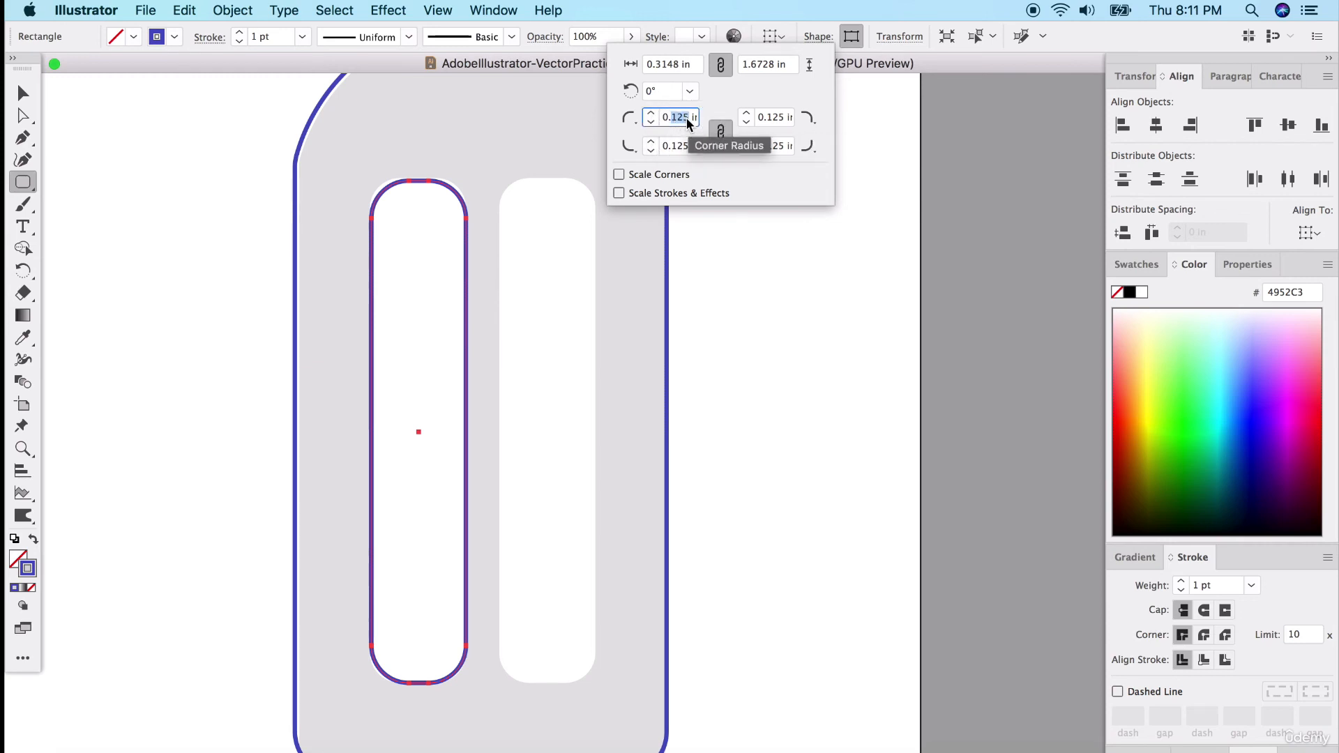
pyautogui.write('1')
pyautogui.press('Return')
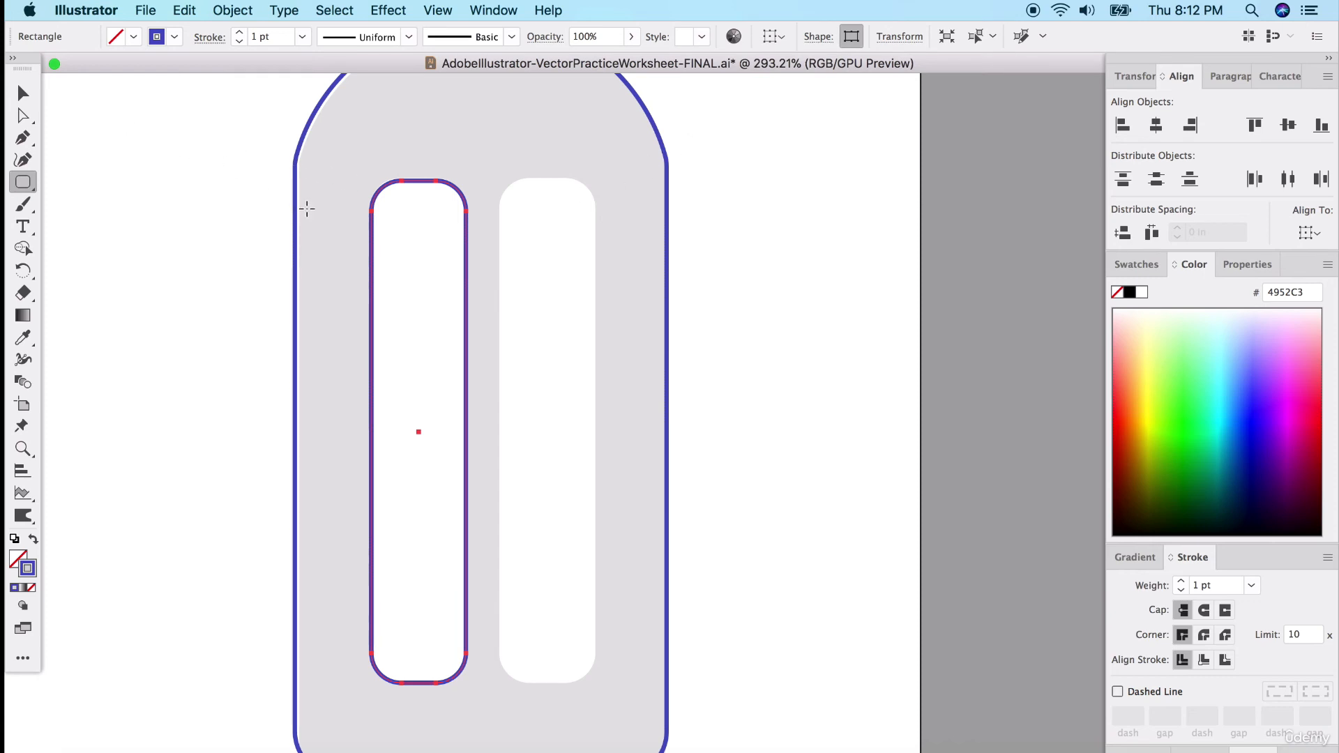
# - Duplicate the left slot outline onto the popsicle guide's right white slot
pyautogui.press('v')
pyautogui.click(264, 230)
pyautogui.click(466, 225)
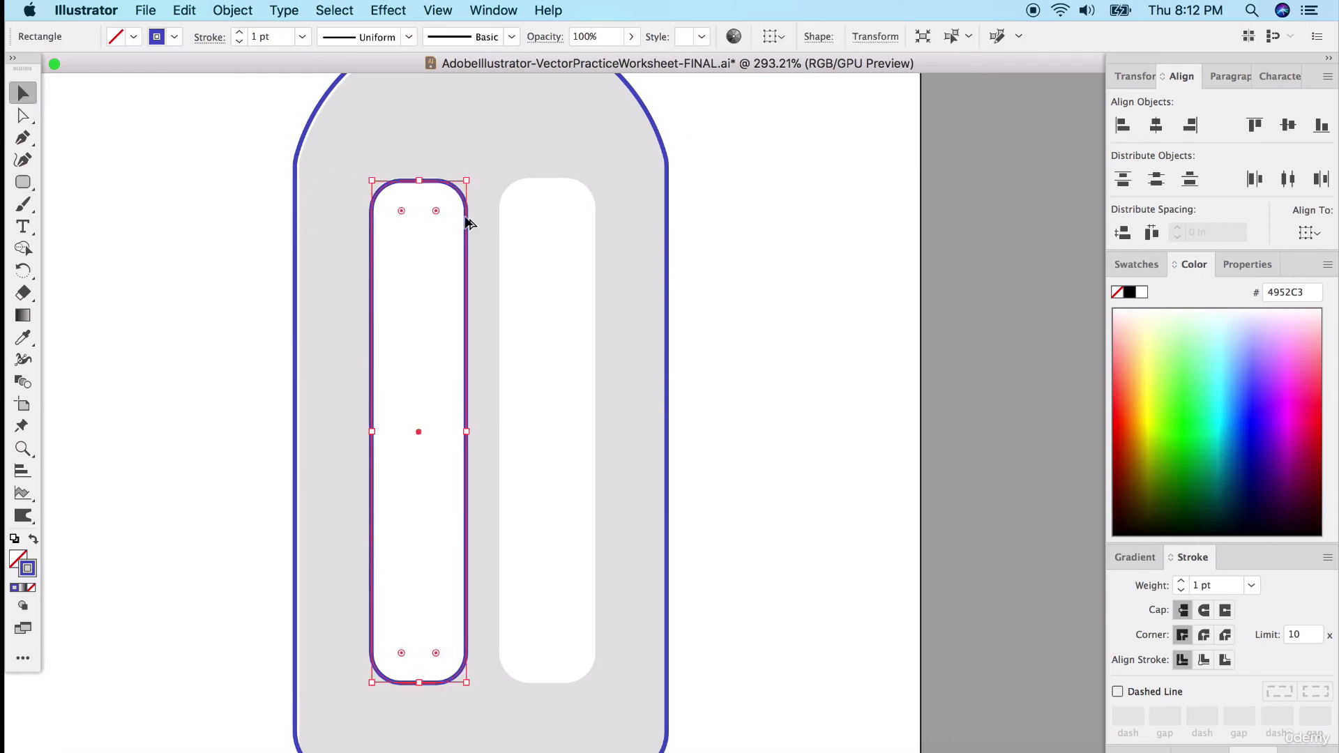
pyautogui.moveTo(466, 222); pyautogui.dragTo(592, 216)
# - Align both slot outlines by their top edges and deselect them
pyautogui.keyDown('shift'); pyautogui.click(441, 211); pyautogui.keyUp('shift')
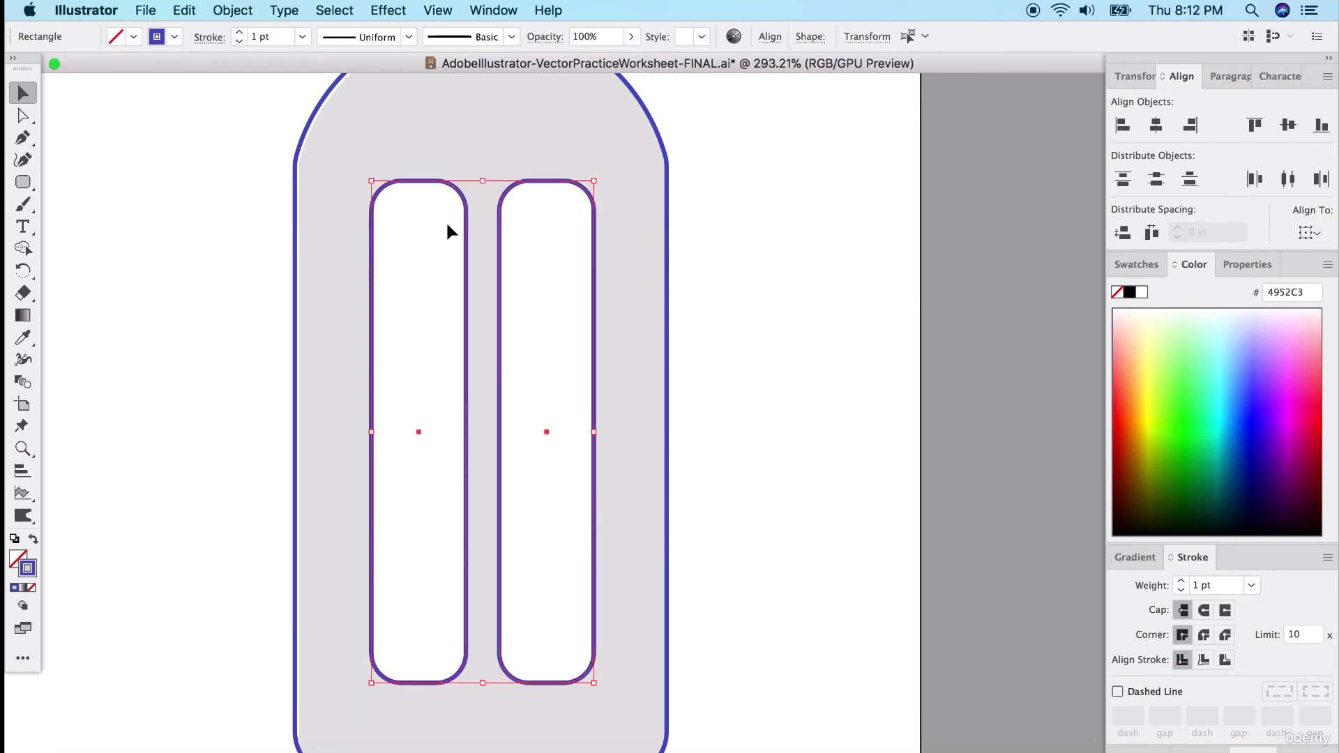
pyautogui.click(770, 37)
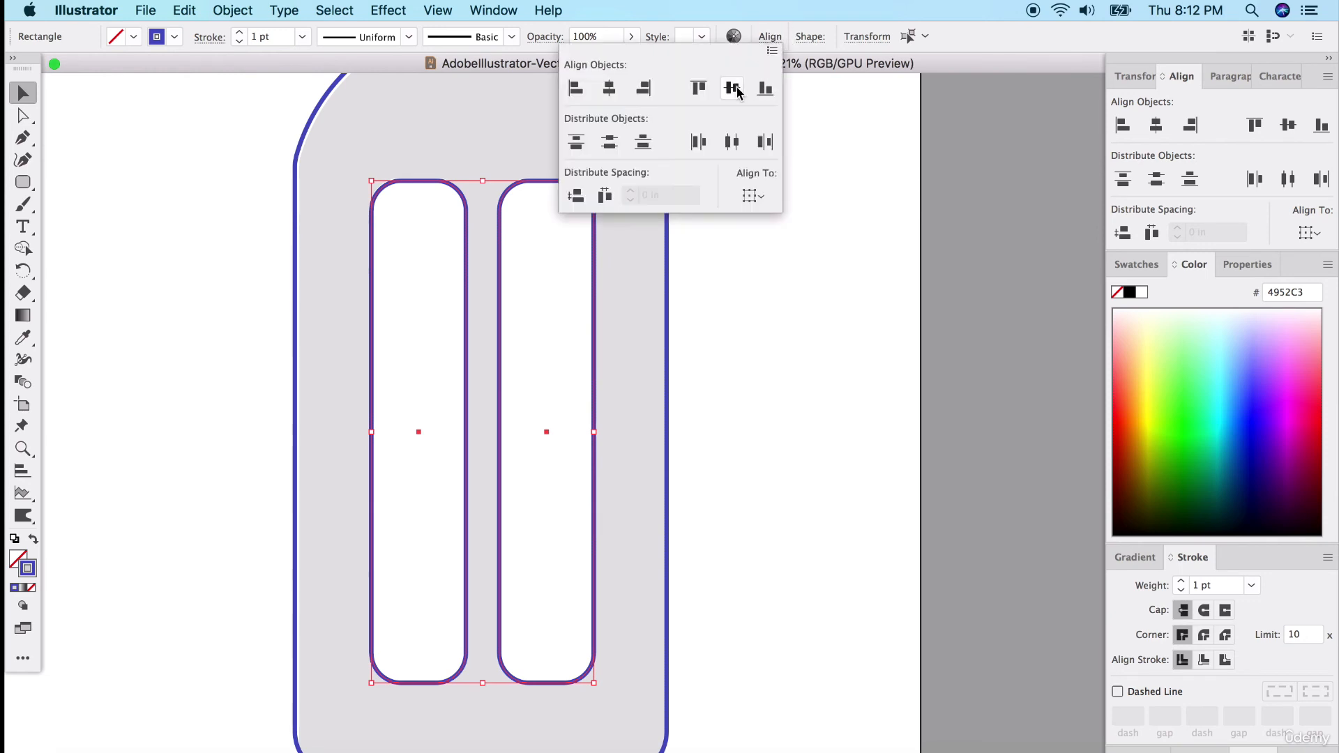
pyautogui.click(700, 93)
pyautogui.click(708, 406)
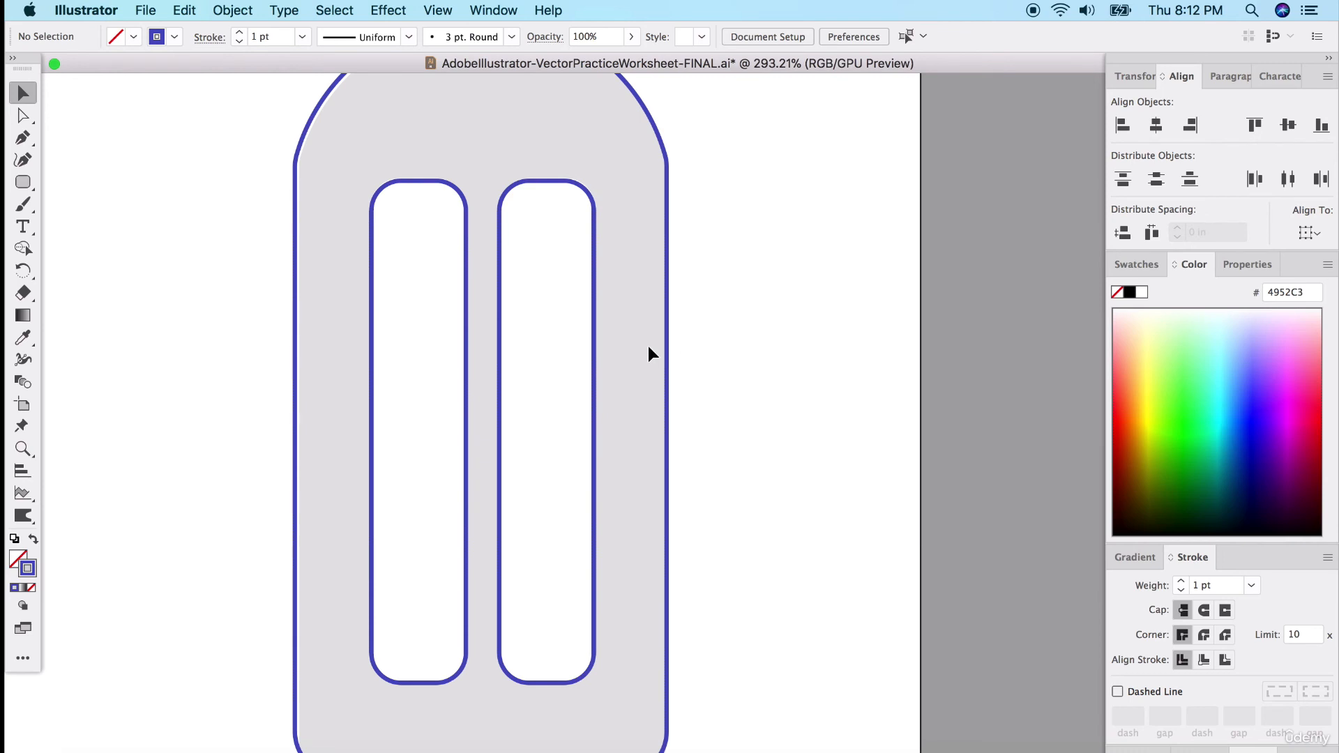
# - Draw a rounded rectangle over the popsicle stick guide, with its top overlapping the popsicle body, and deselect it
pyautogui.scroll(-3, 425, 390)
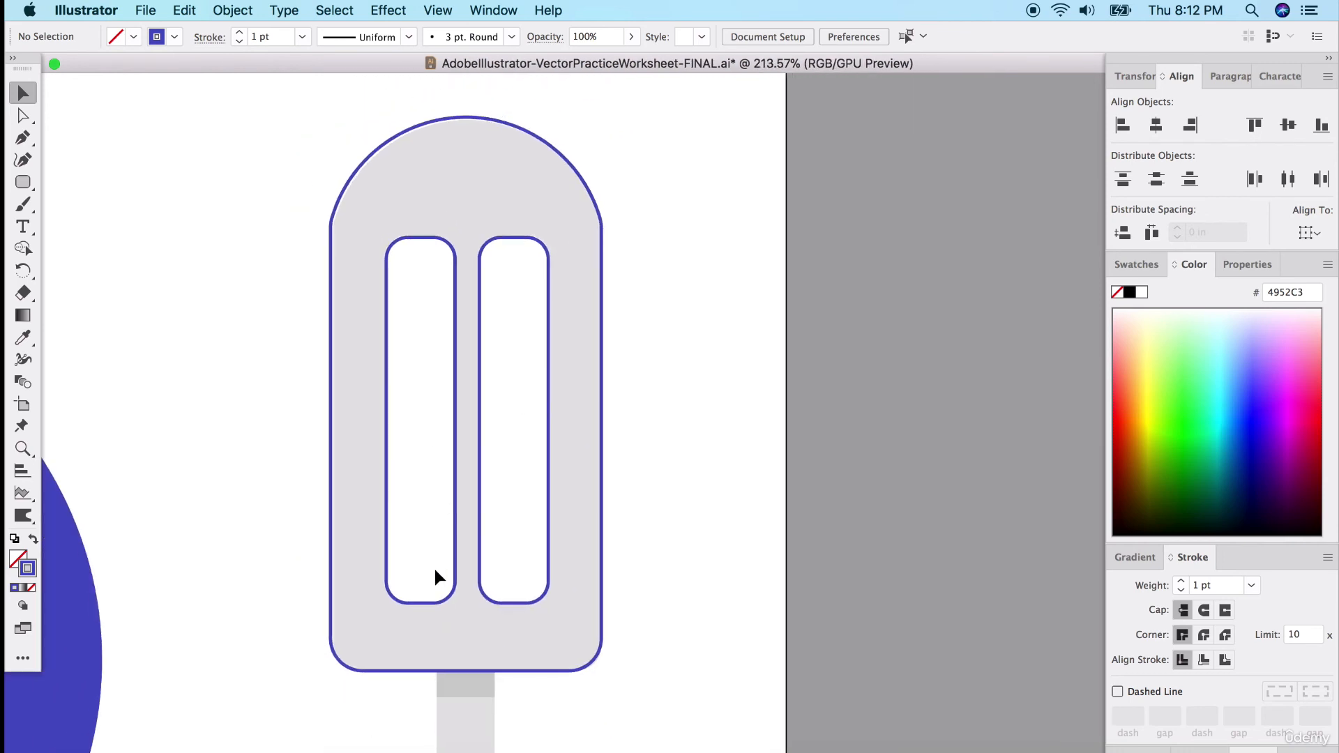
pyautogui.scroll(-5, 424, 615)
pyautogui.scroll(3, 424, 615)
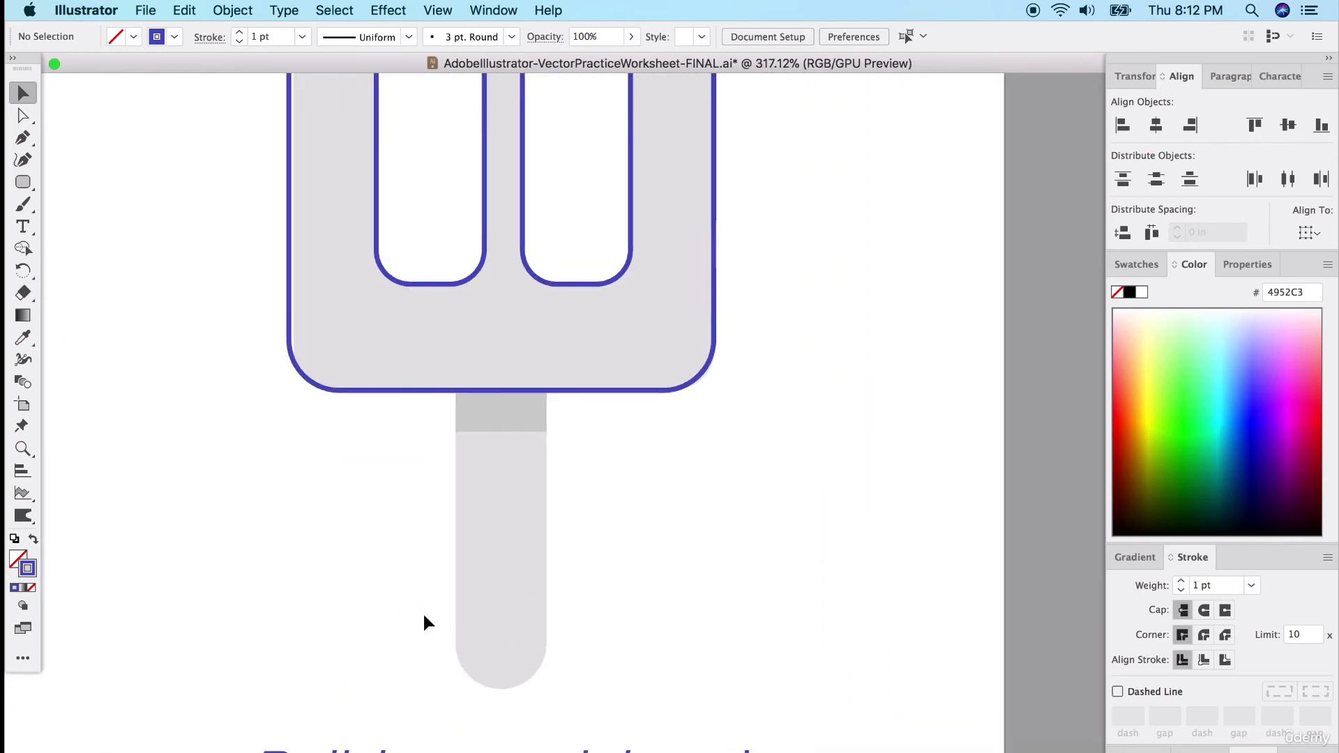
pyautogui.scroll(2, 423, 612)
pyautogui.moveTo(27, 186); pyautogui.dragTo(124, 293)
pyautogui.moveTo(418, 315)
pyautogui.mouseDown()
pyautogui.moveTo(488, 618)
pyautogui.moveTo(514, 636)
pyautogui.moveTo(513, 655)
pyautogui.mouseUp()
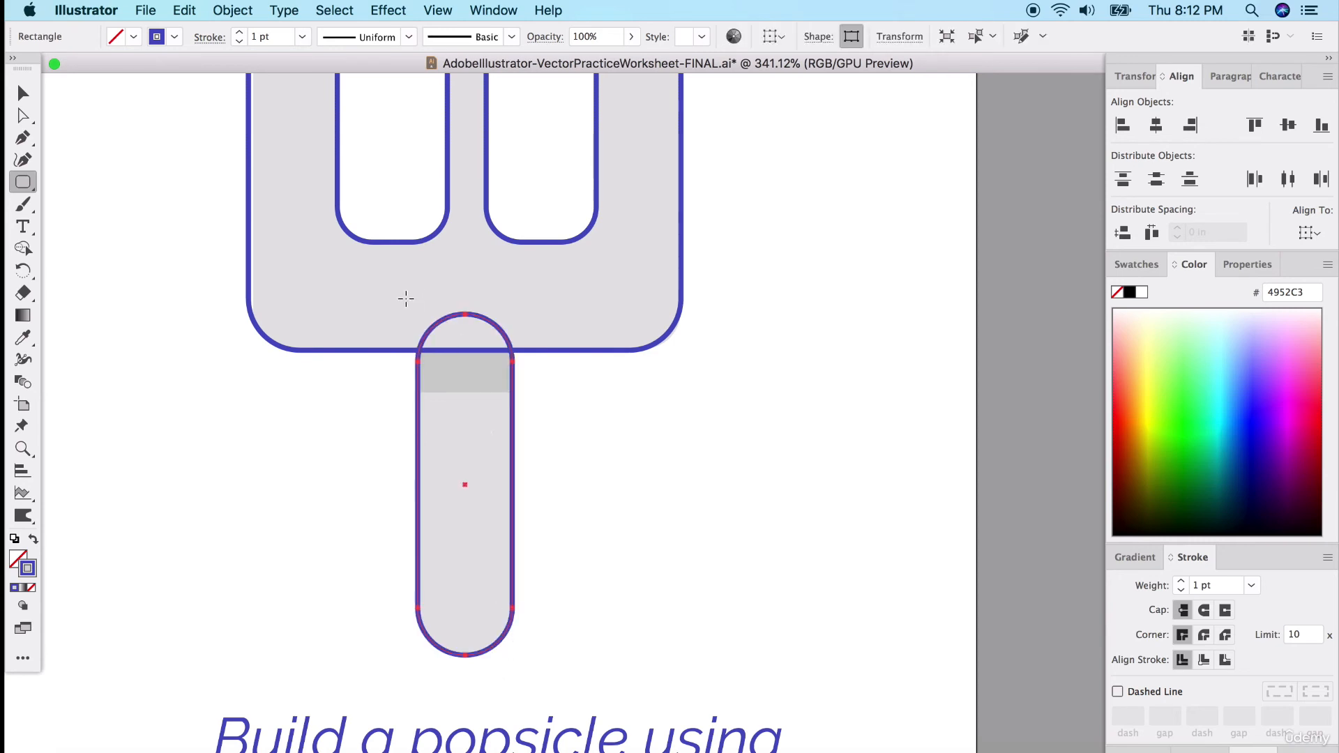
pyautogui.click(23, 94)
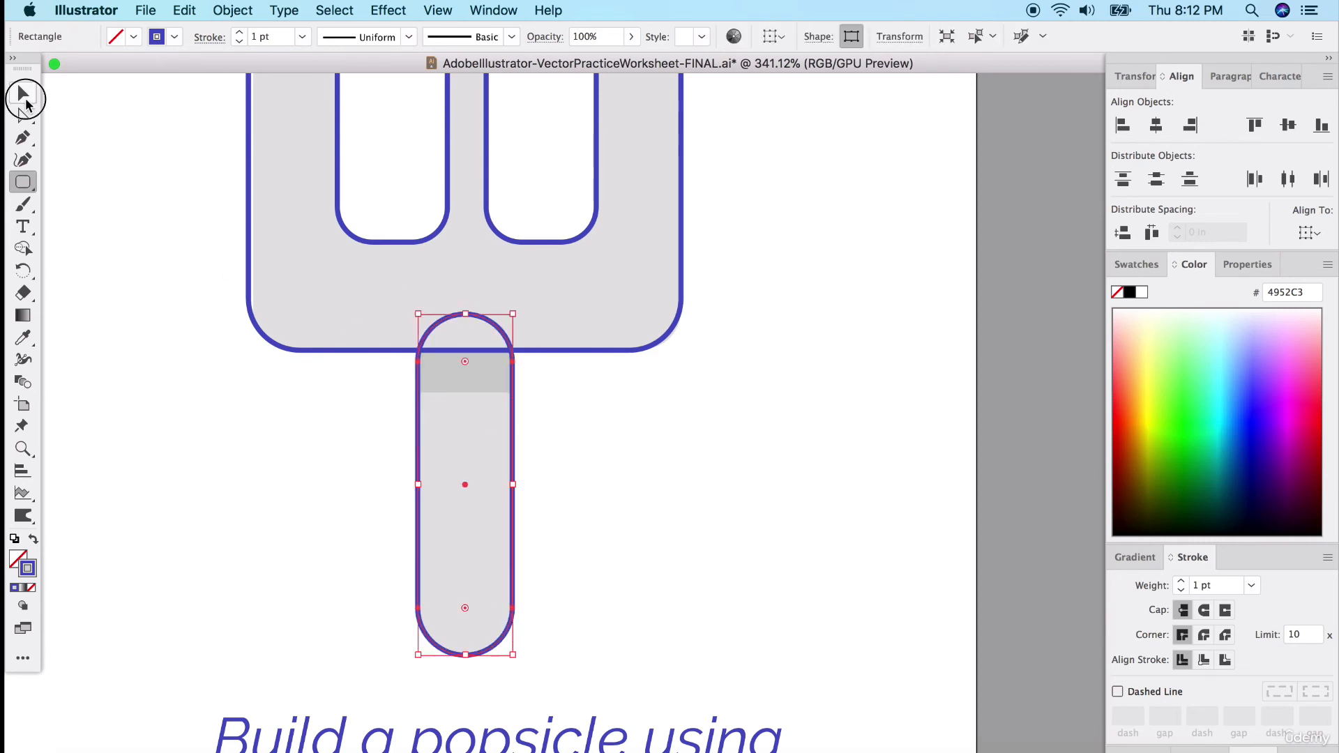
pyautogui.click(413, 380)
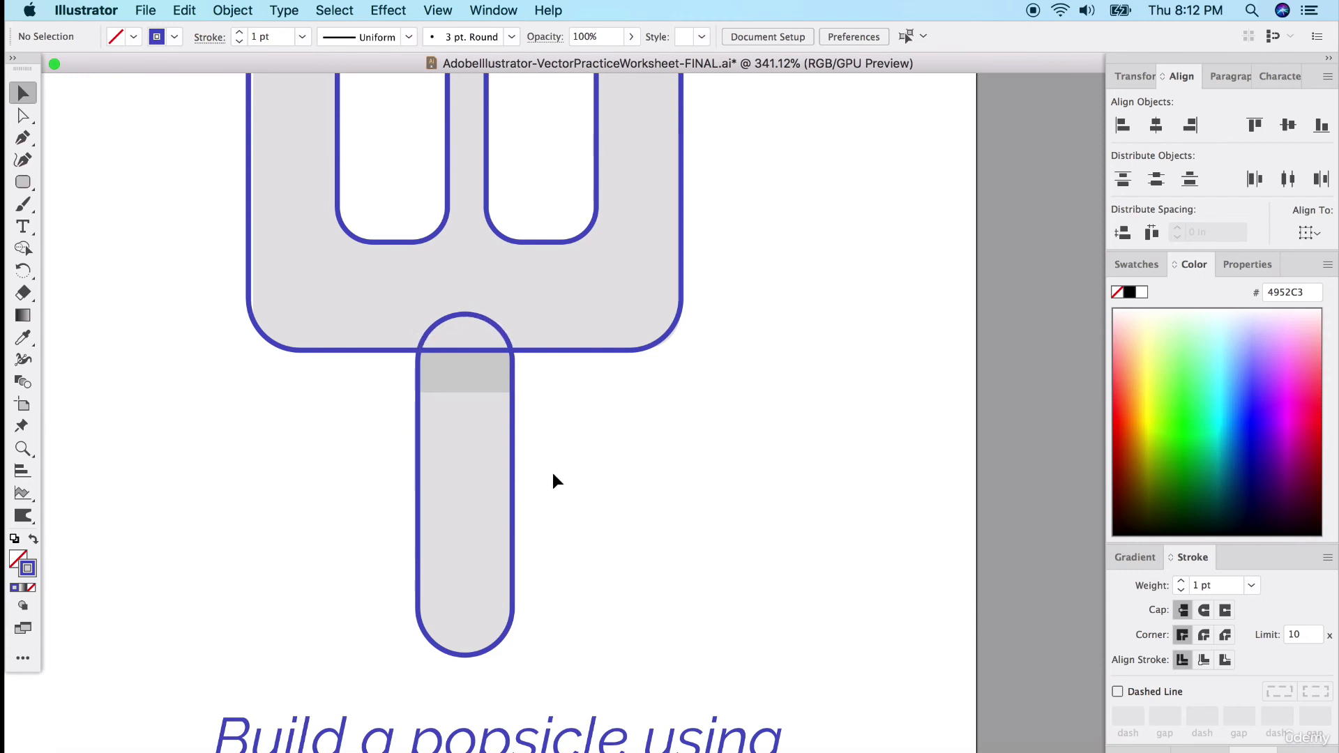
# - Send the popsicle stick outline to the back of the stacking order and deselect it
pyautogui.scroll(2, 553, 473)
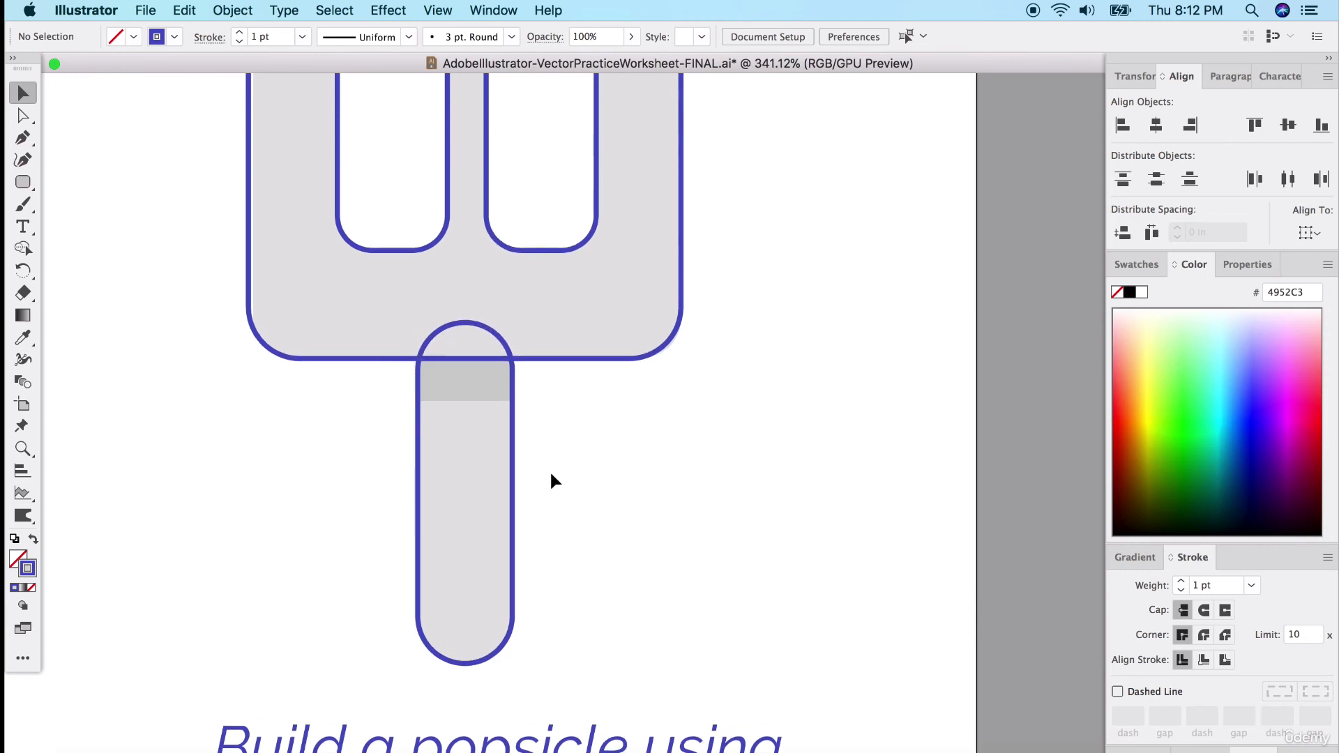
pyautogui.click(485, 338)
pyautogui.click(574, 319)
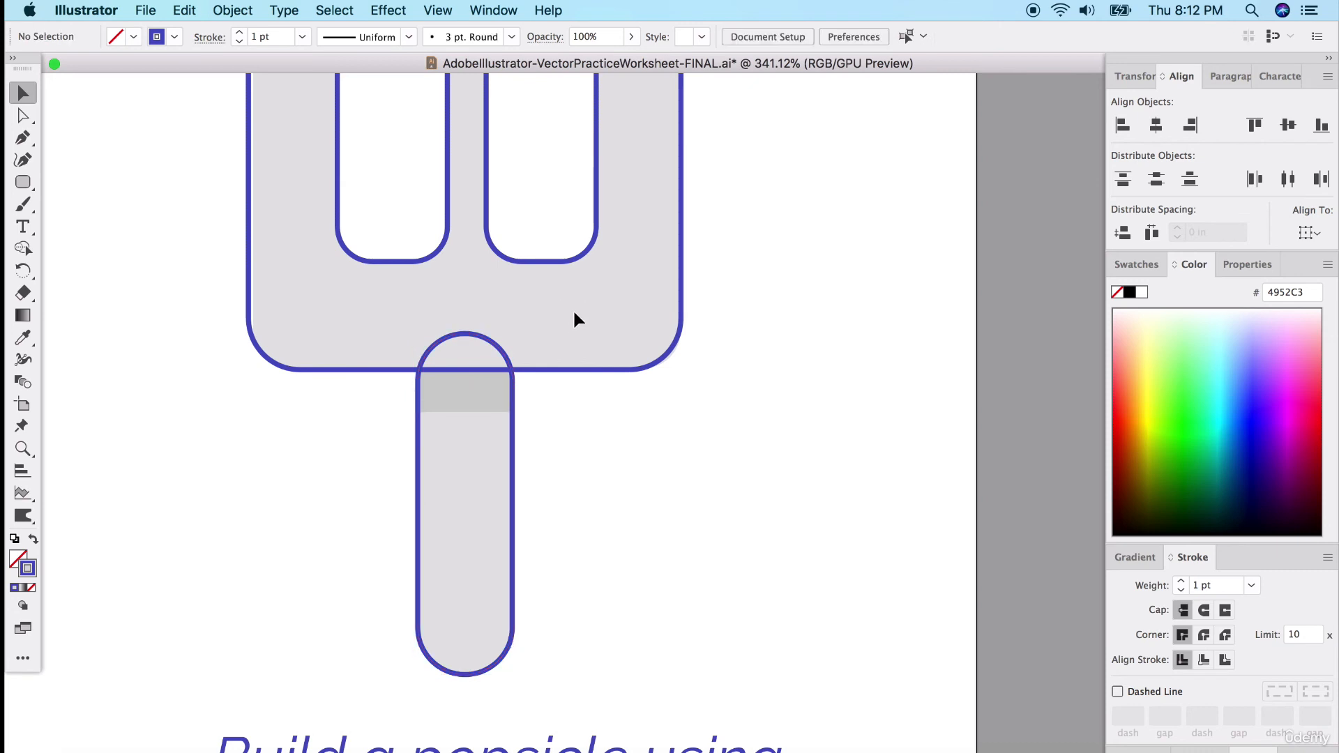
pyautogui.click(492, 349)
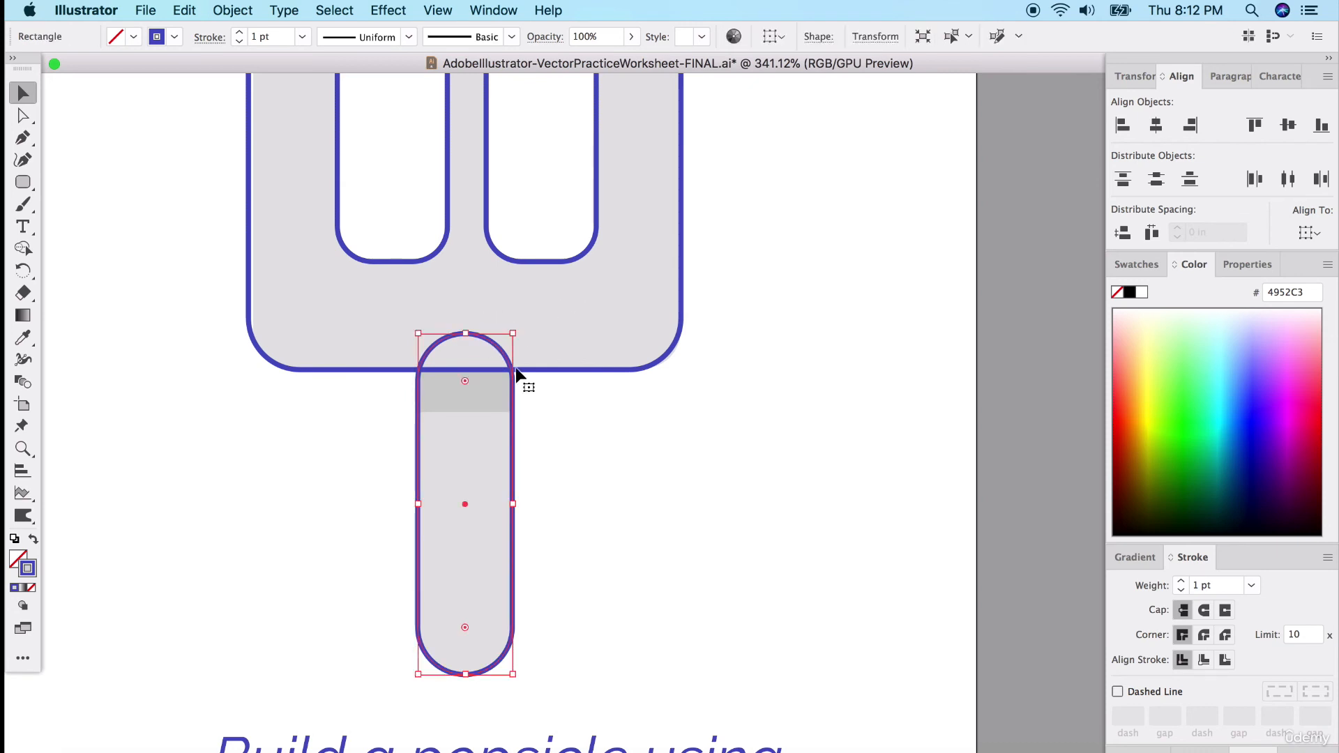
pyautogui.rightClick(503, 350)
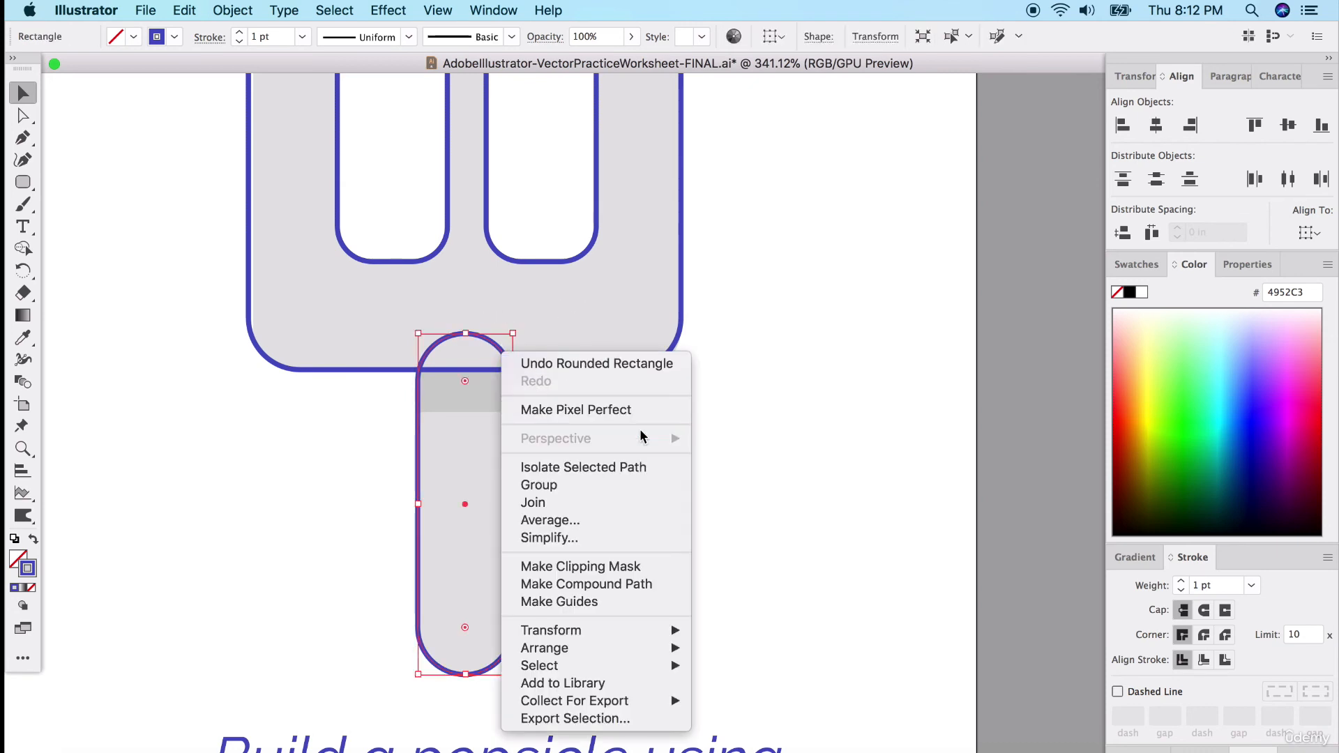
pyautogui.moveTo(617, 653)
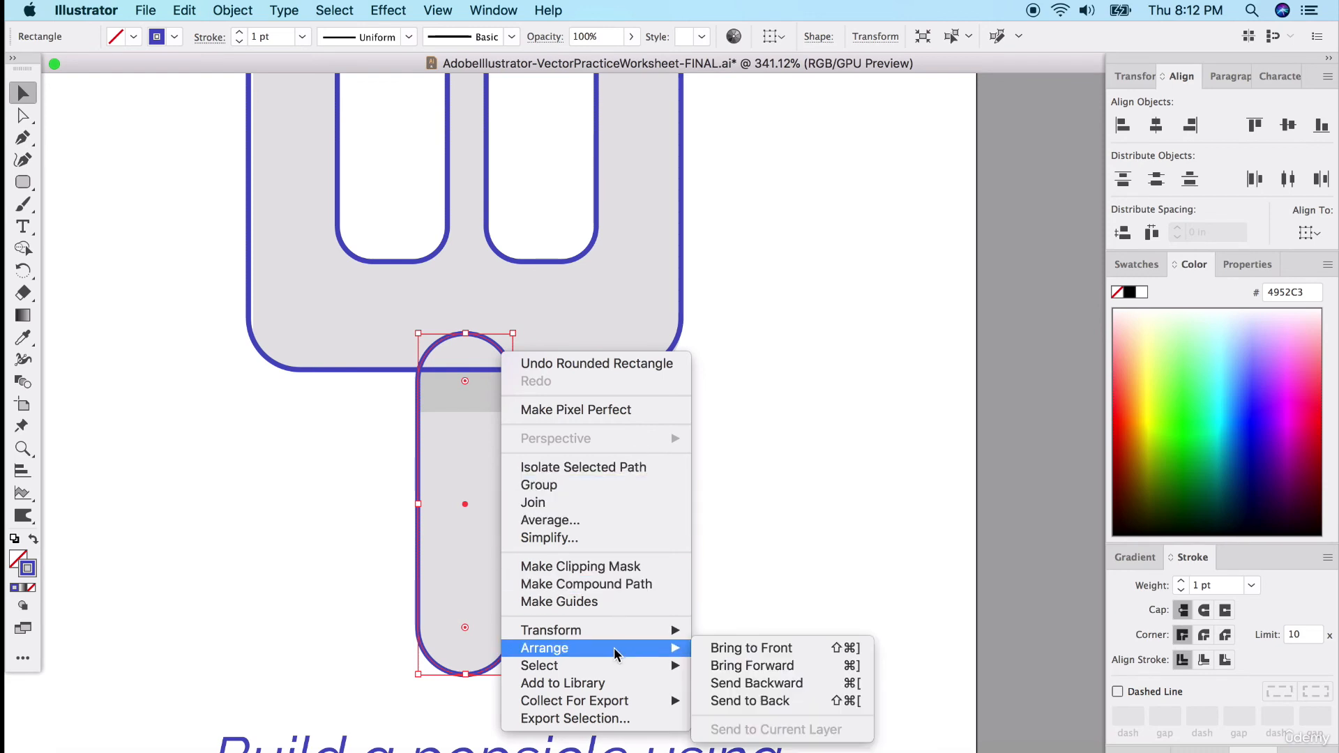
pyautogui.click(754, 701)
pyautogui.click(625, 461)
# - Swap the popsicle body's stroke and fill so the shape is solid 4952C3 blue without an outline
pyautogui.click(575, 369)
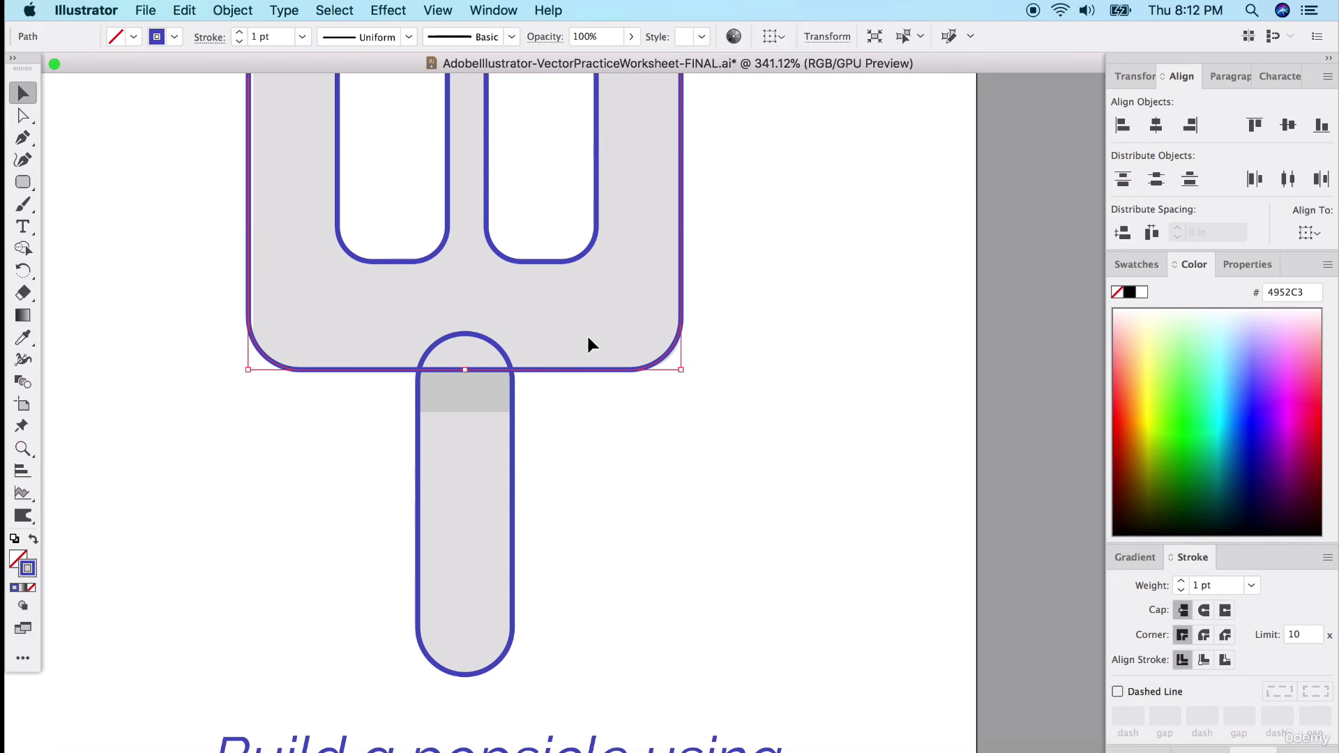
pyautogui.click(34, 539)
pyautogui.scroll(2, 299, 472)
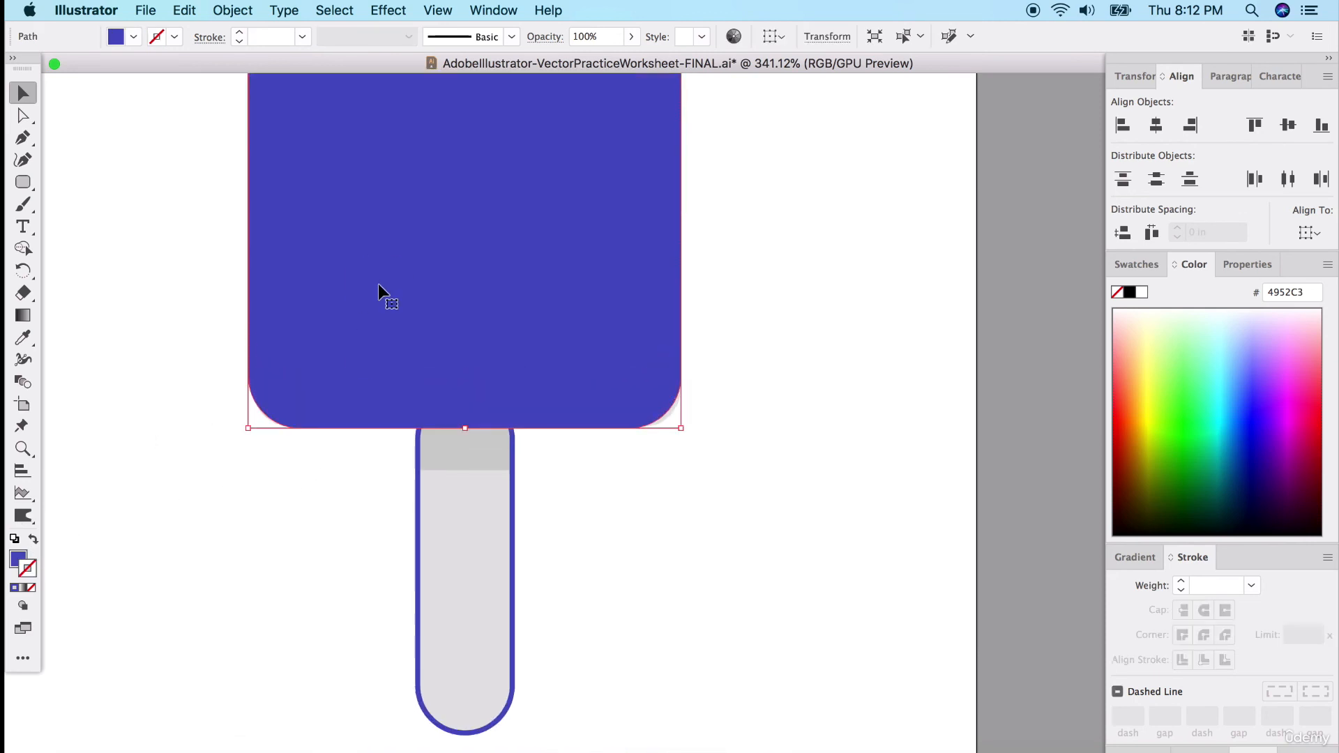
# - Recolor both slot outlines on the popsicle body to 5B6AD6, turn that stroke color into their fill, and deselect them
pyautogui.scroll(10, 379, 329)
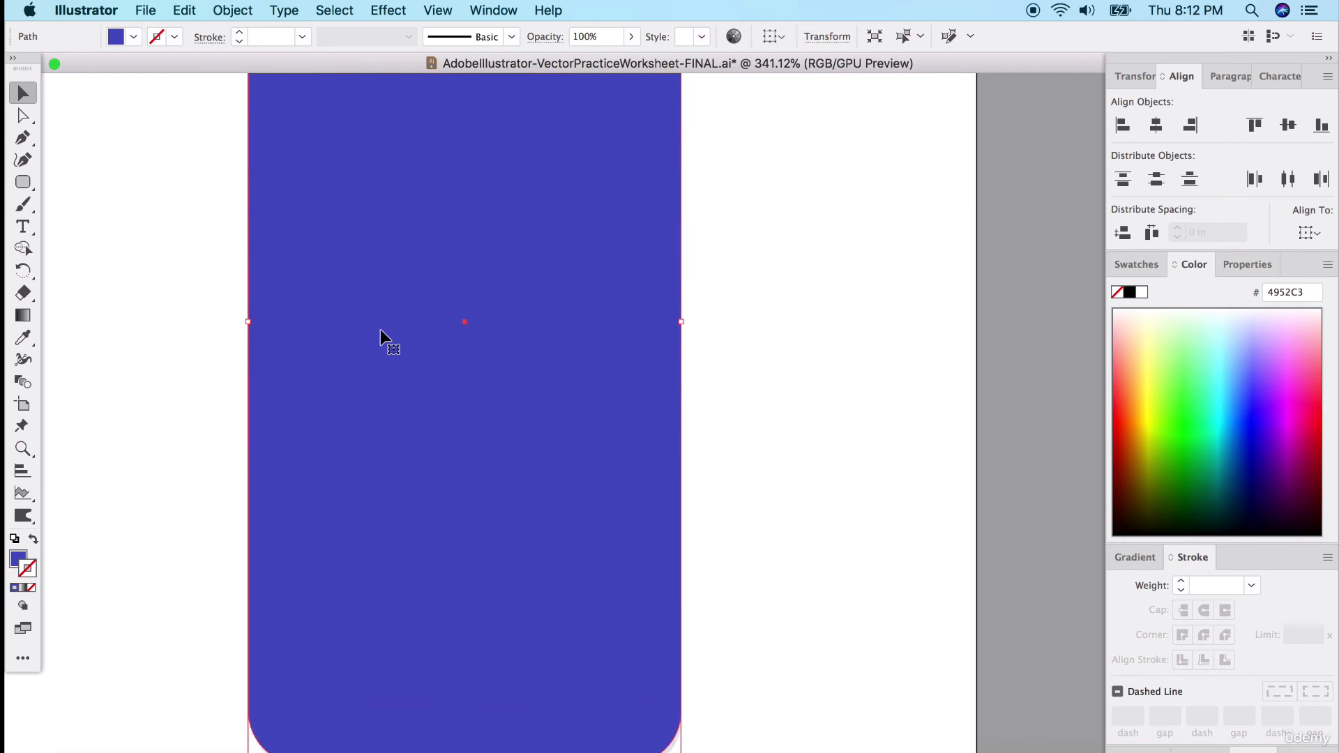
pyautogui.scroll(2, 380, 329)
pyautogui.moveTo(156, 257); pyautogui.dragTo(656, 412)
pyautogui.keyDown('shift'); pyautogui.click(631, 282); pyautogui.keyUp('shift')
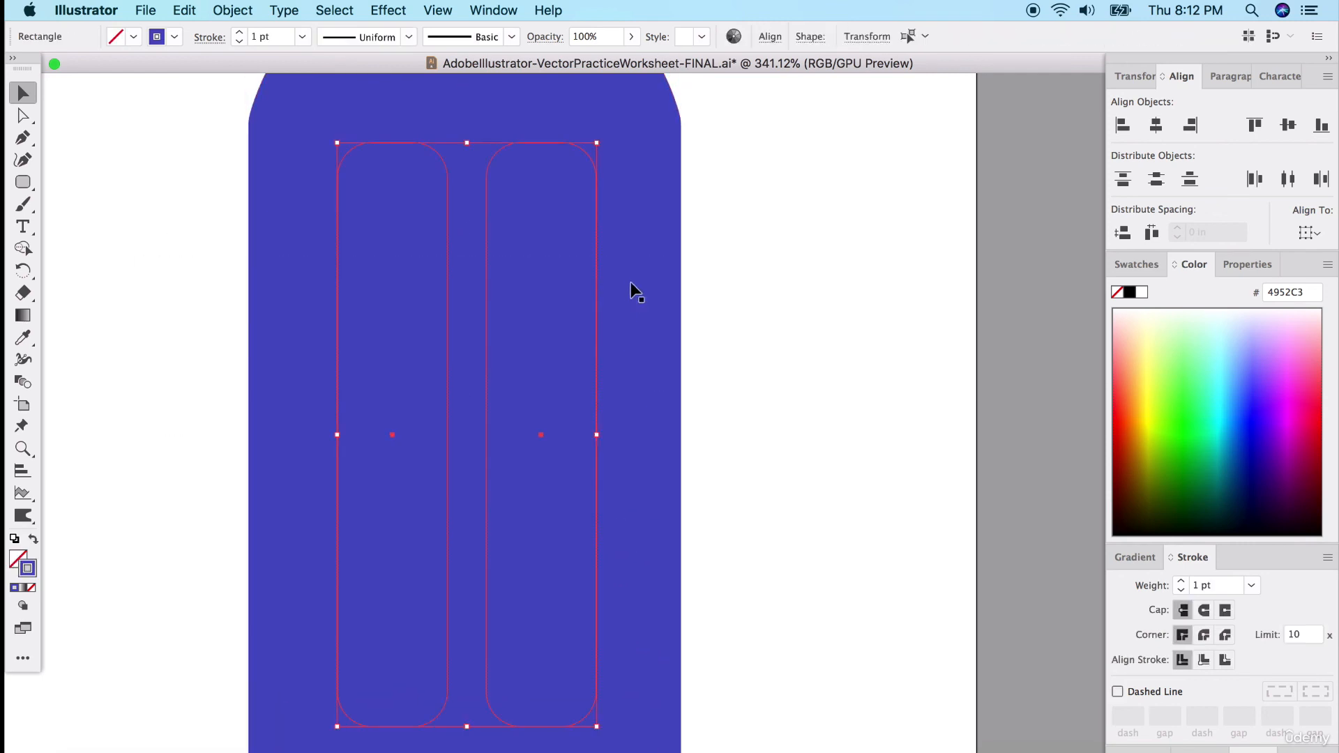
pyautogui.doubleClick(34, 572)
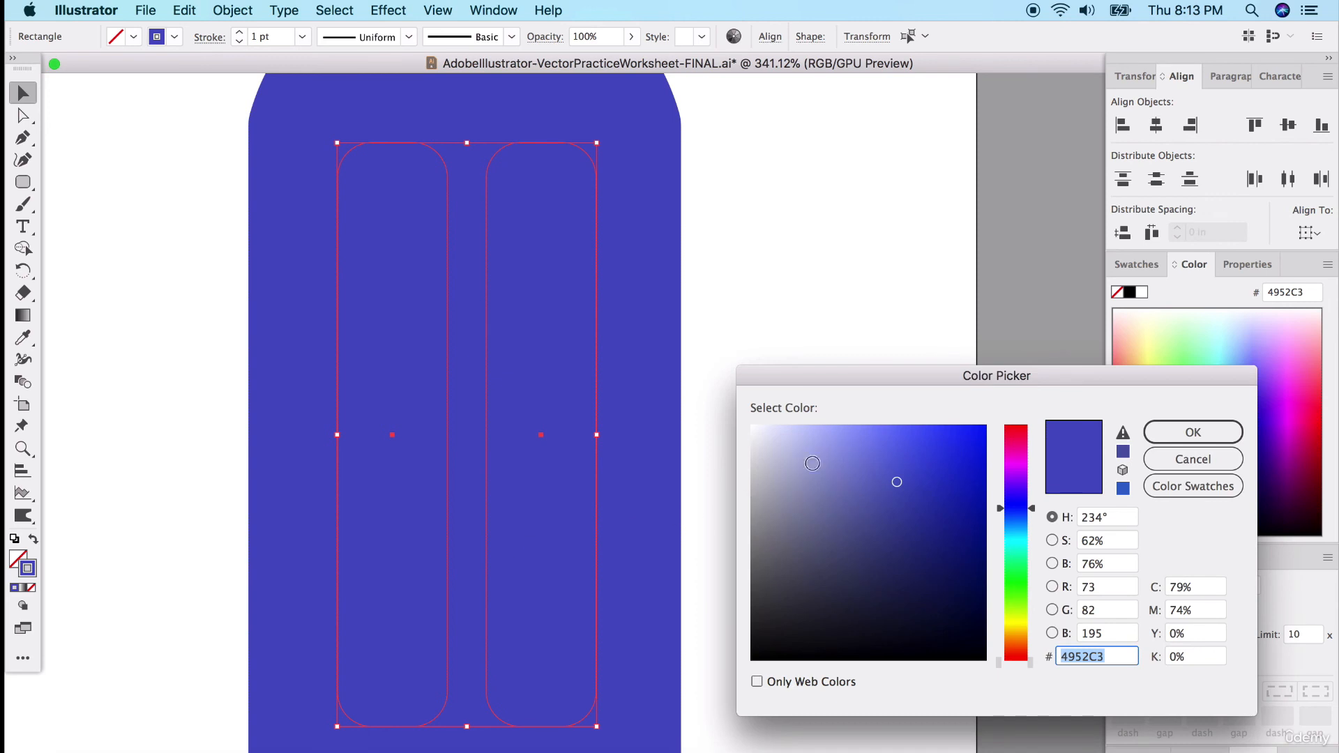
pyautogui.click(1158, 460)
pyautogui.doubleClick(28, 569)
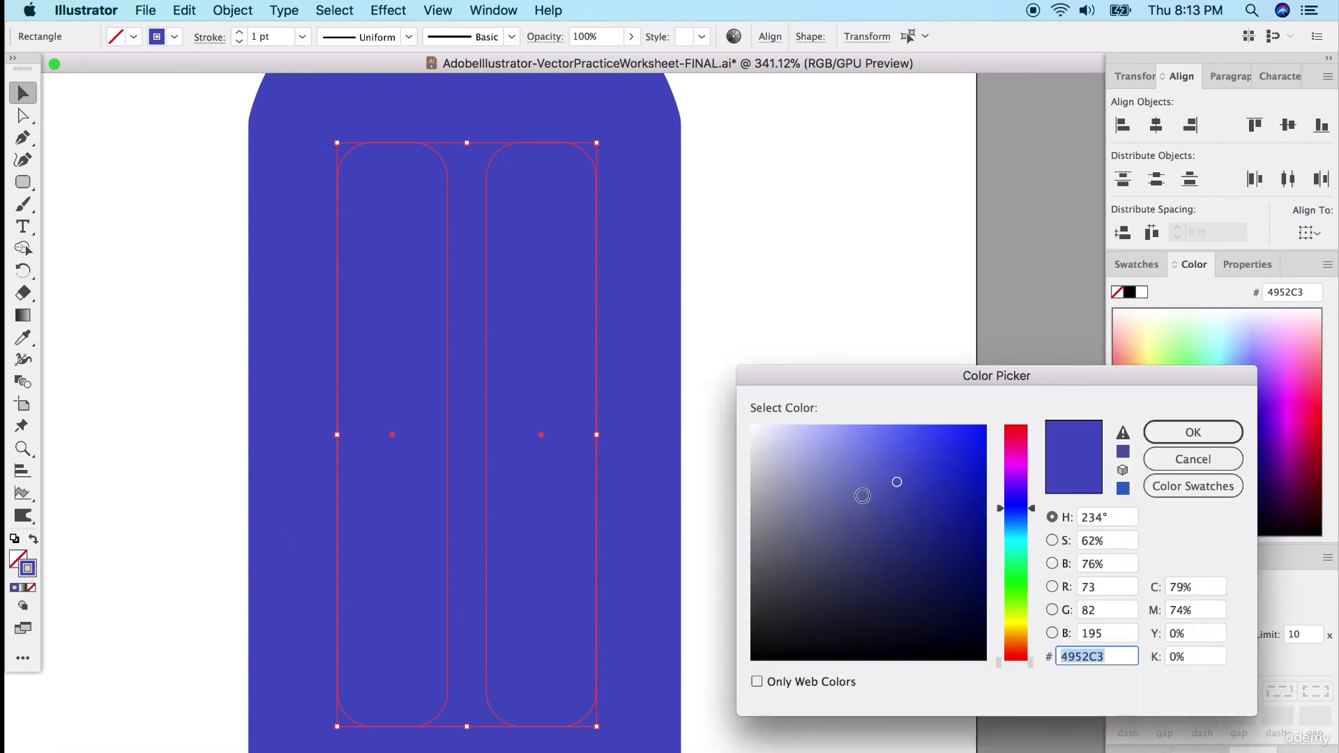
pyautogui.moveTo(921, 381); pyautogui.dragTo(845, 293)
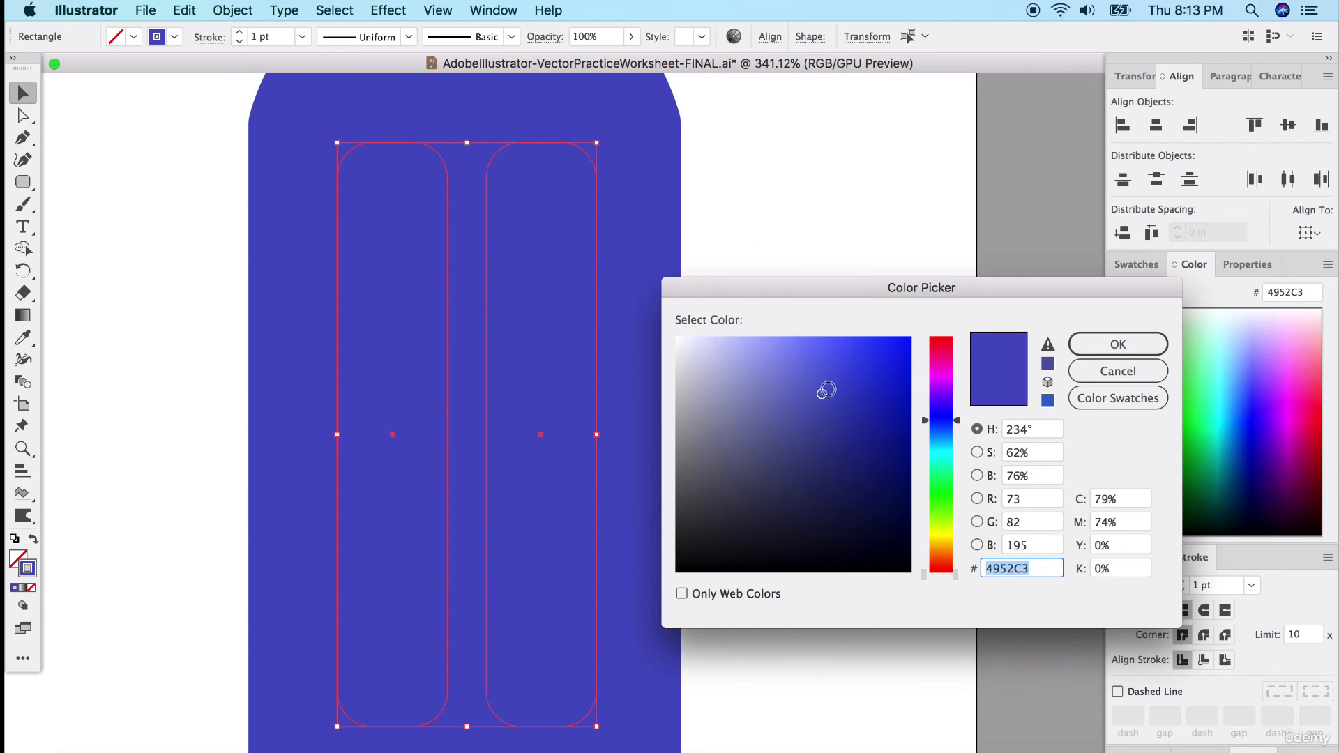
pyautogui.click(816, 373)
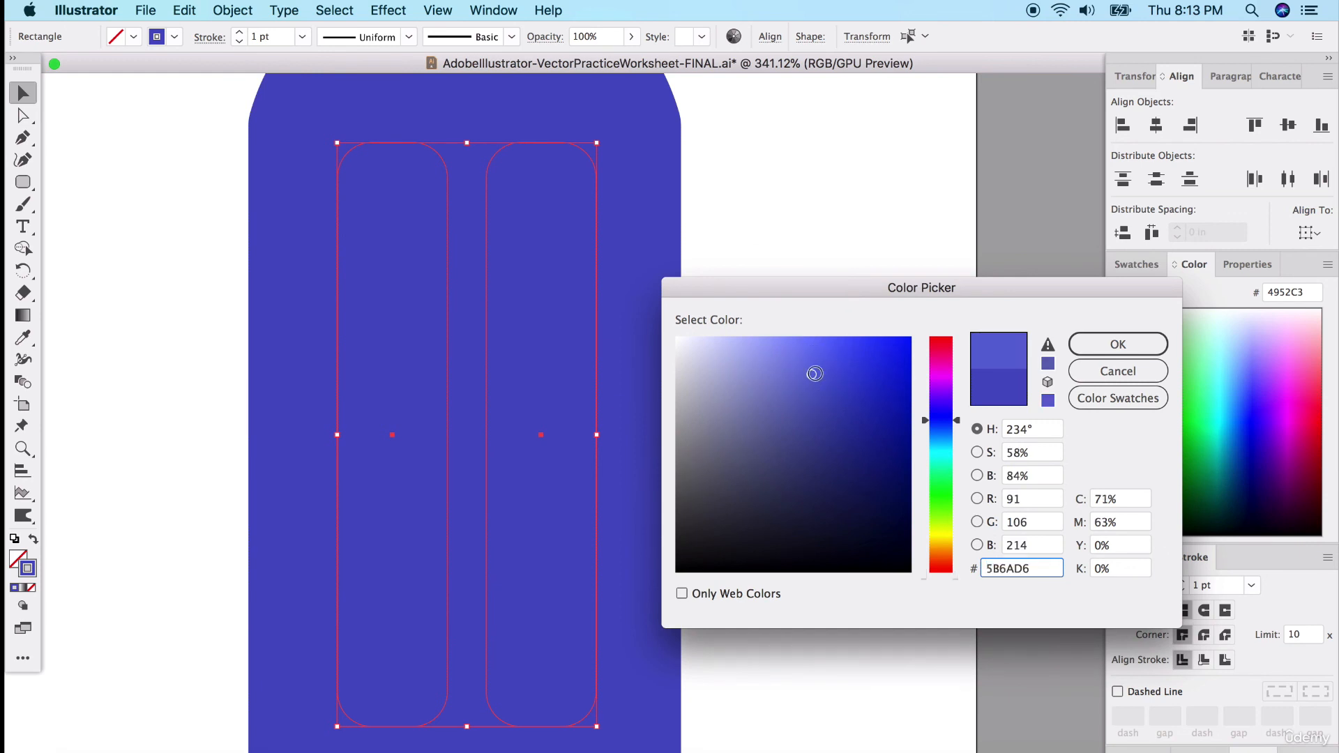
pyautogui.click(1078, 347)
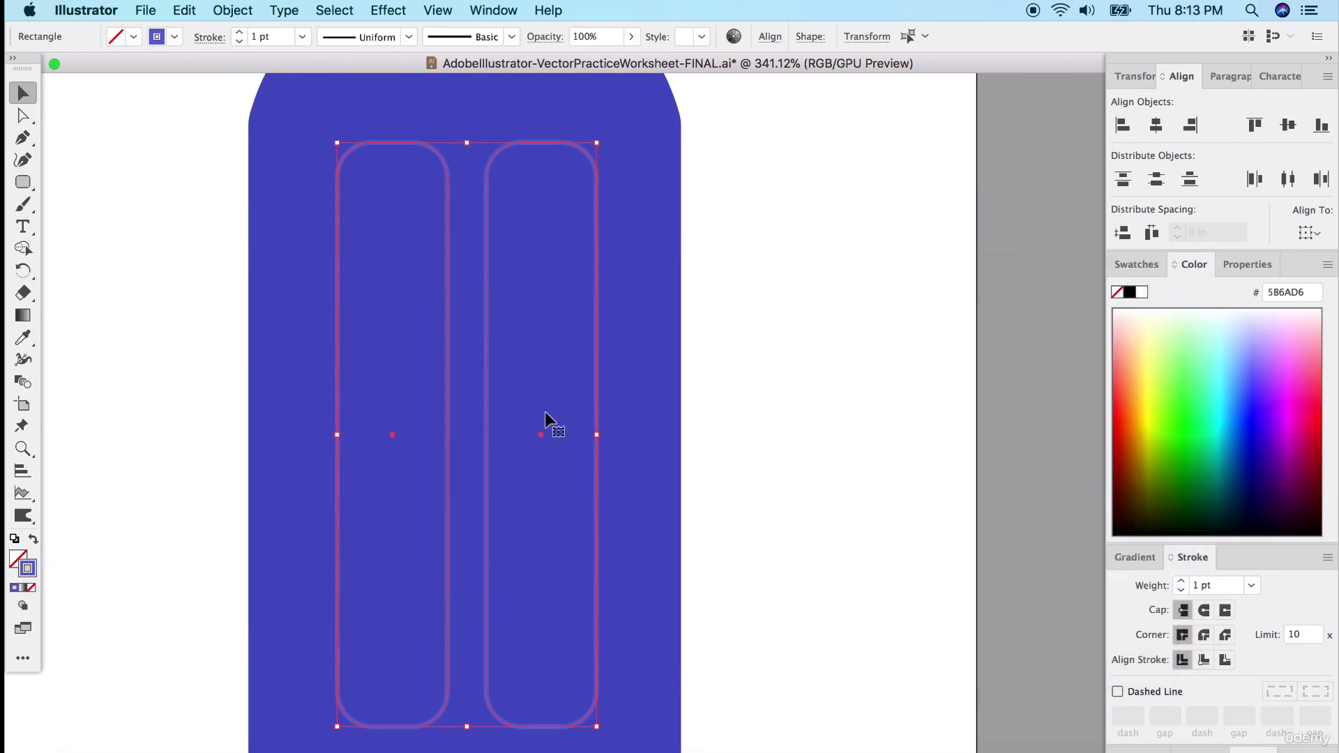
pyautogui.click(32, 542)
pyautogui.click(128, 461)
# - Stretch the top of the popsicle stick outline slightly farther up behind the body and deselect it
pyautogui.scroll(-5, 489, 668)
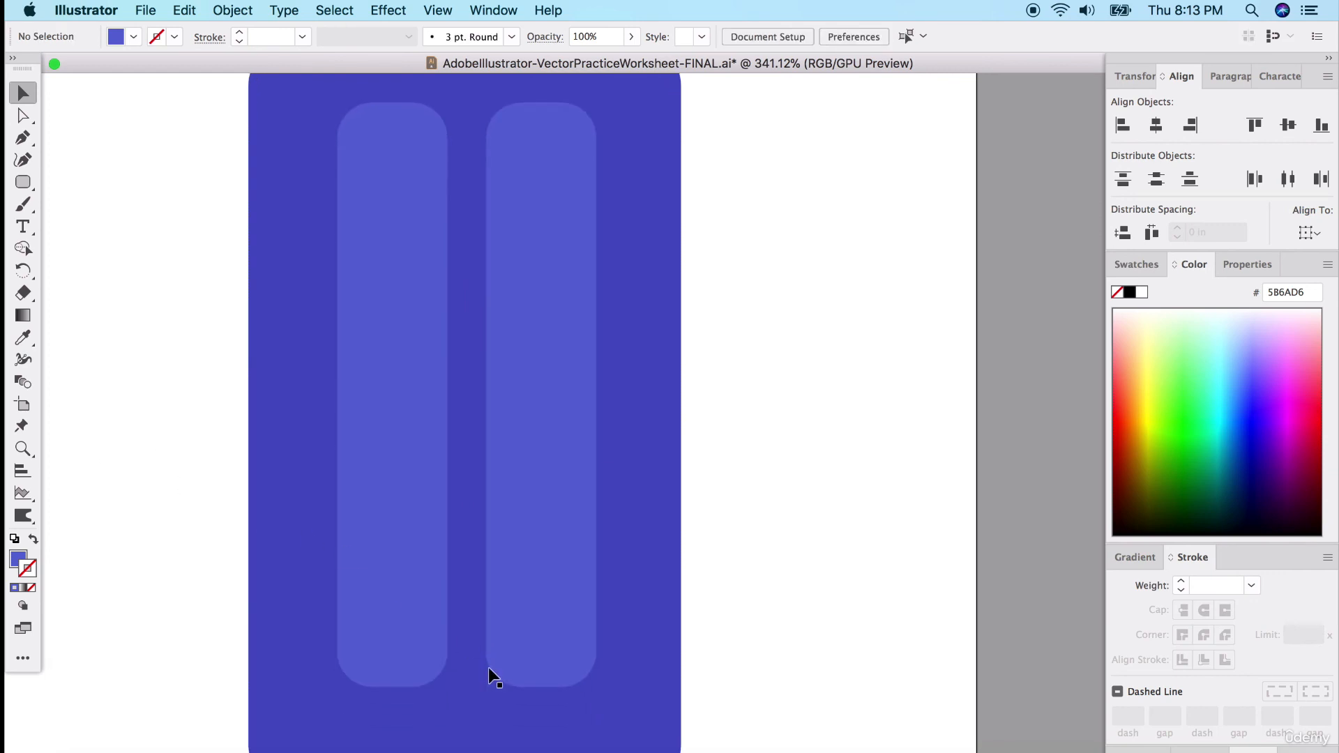
pyautogui.scroll(-3, 488, 666)
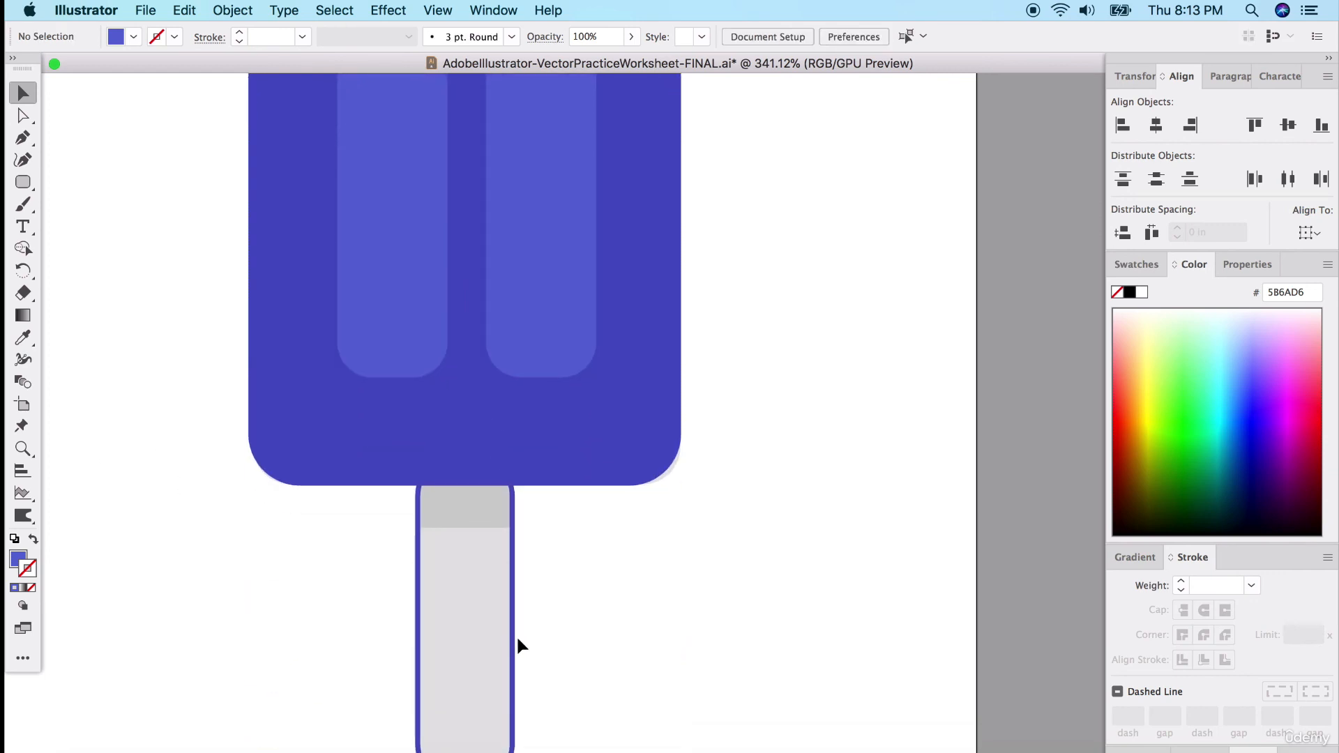
pyautogui.click(484, 496)
pyautogui.moveTo(467, 454); pyautogui.dragTo(465, 441)
pyautogui.click(530, 567)
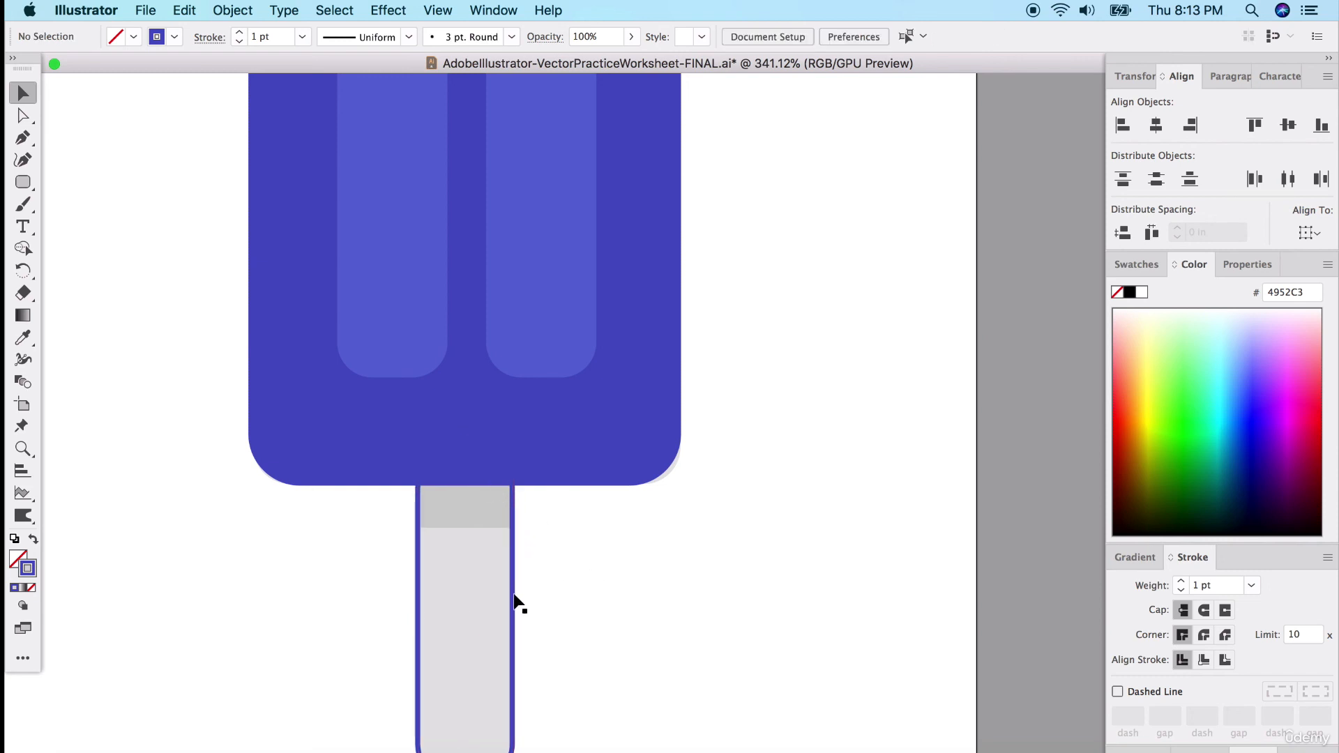
# - Draw a rectangle over the darker gray band at the top of the stick and swap its stroke to a solid fill
pyautogui.scroll(-2, 509, 621)
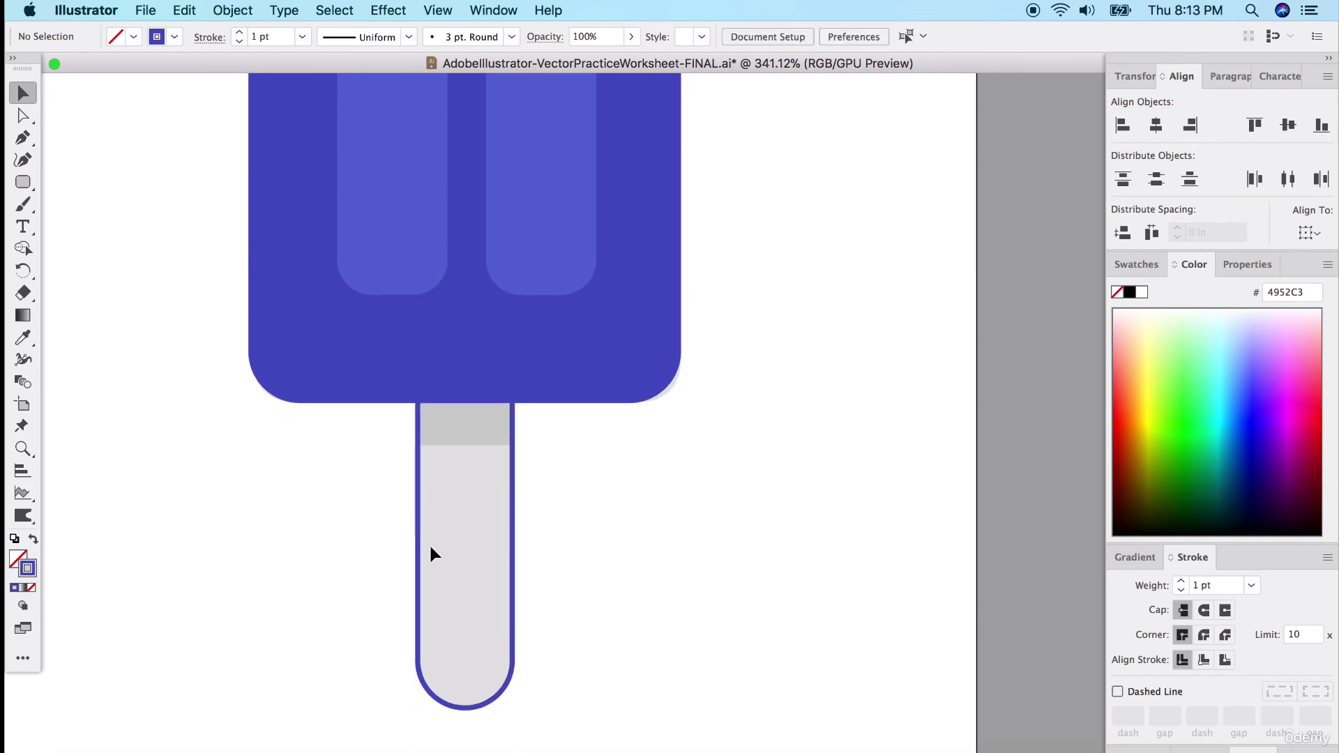
pyautogui.scroll(5, 431, 549)
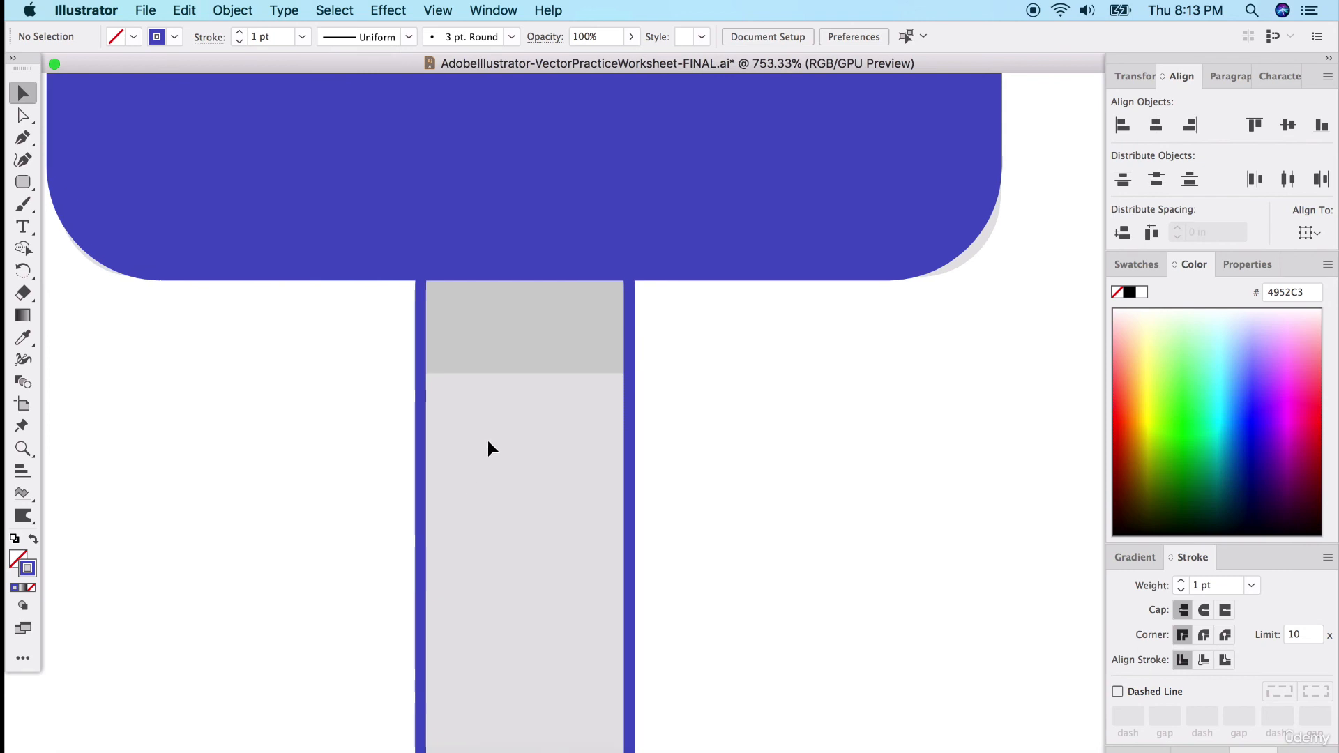
pyautogui.click(398, 442)
pyautogui.click(159, 322)
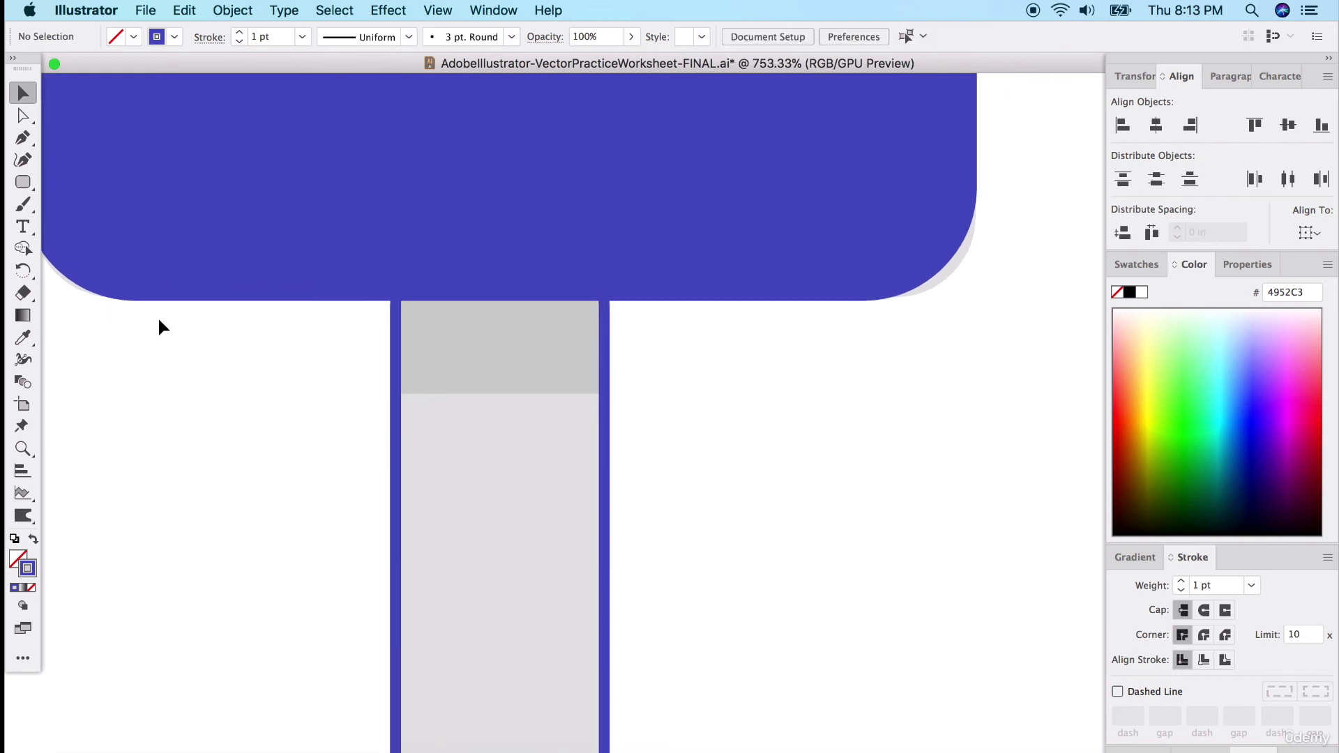
pyautogui.moveTo(23, 181); pyautogui.dragTo(98, 180)
pyautogui.moveTo(396, 286)
pyautogui.mouseDown()
pyautogui.moveTo(607, 416)
pyautogui.moveTo(605, 394)
pyautogui.mouseUp()
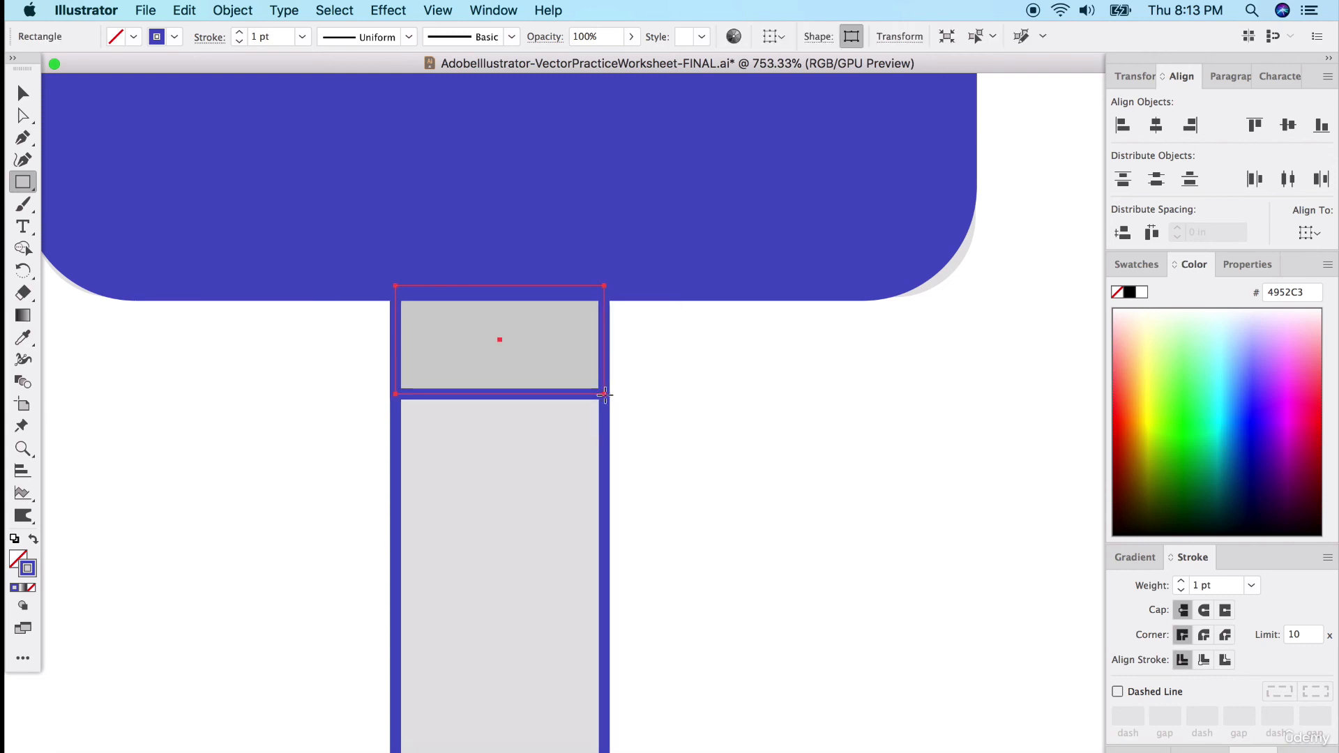
pyautogui.click(32, 539)
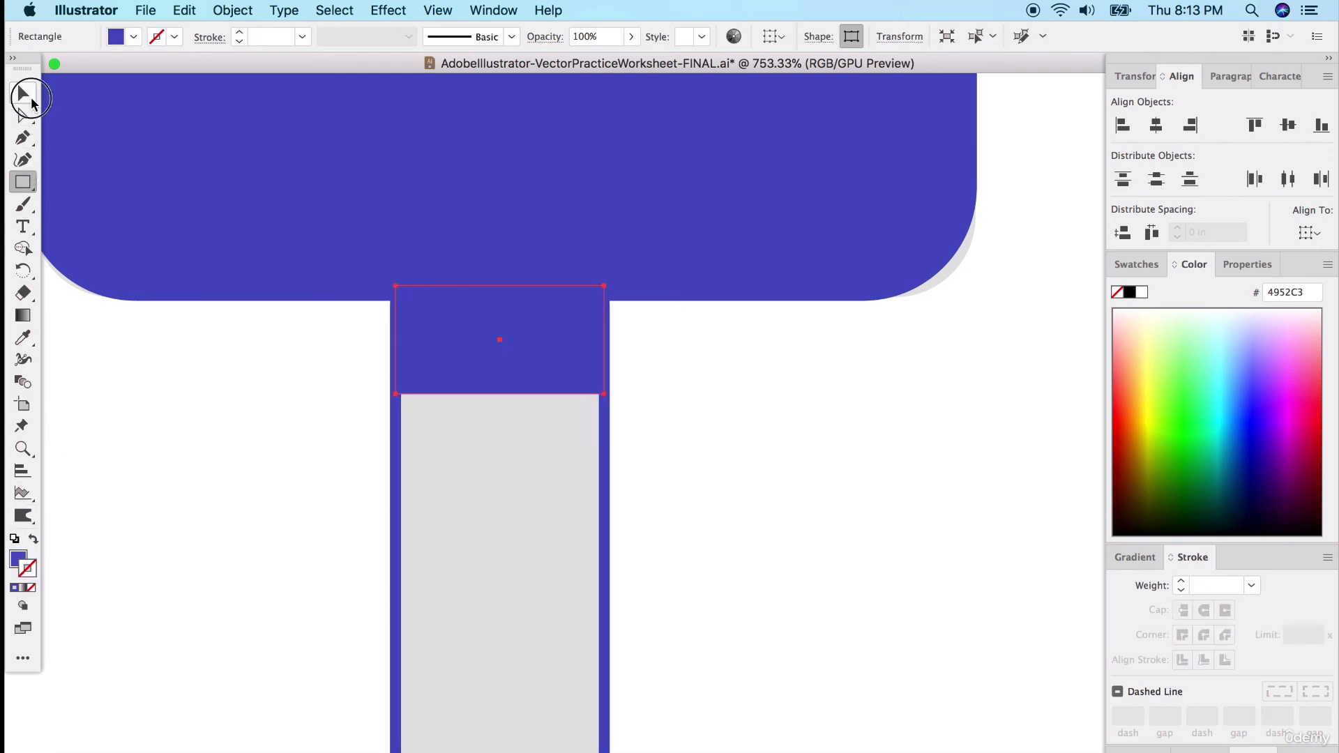
pyautogui.click(30, 101)
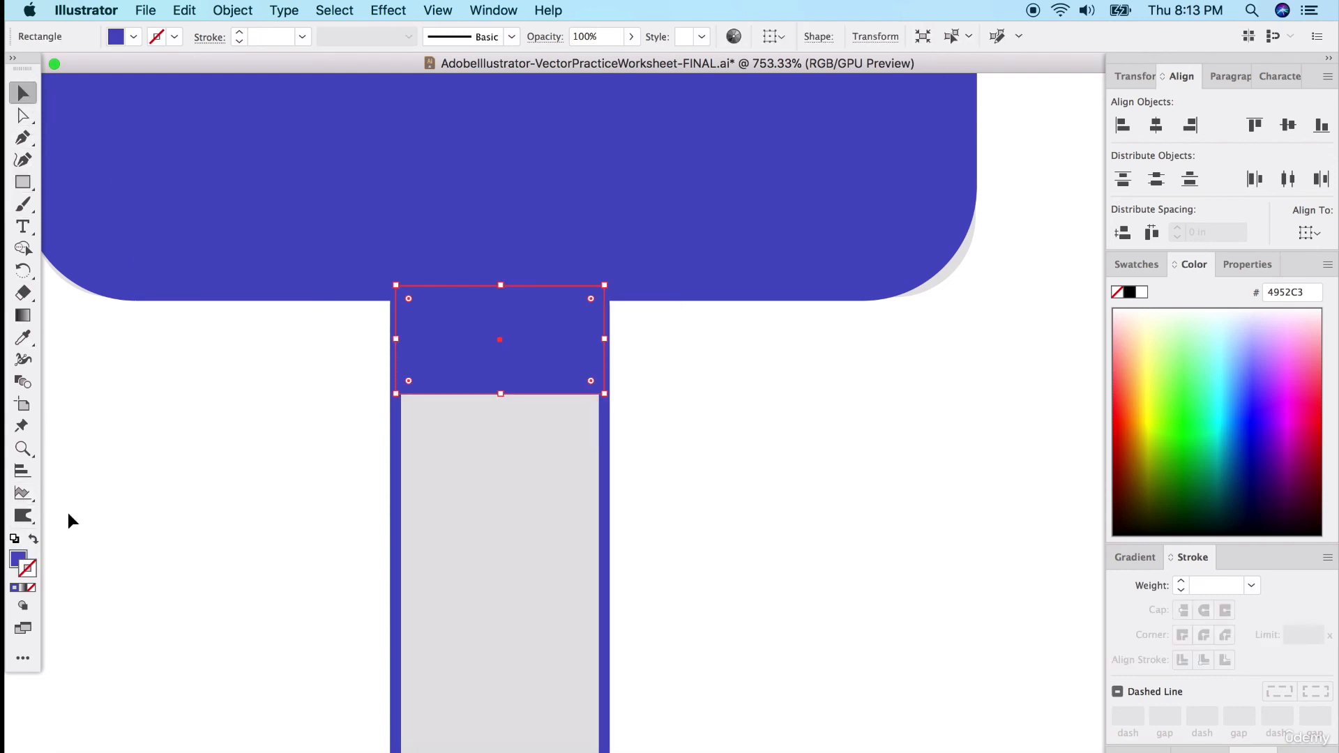
# - Set the band rectangle's fill to the darker blue 374398
pyautogui.doubleClick(19, 562)
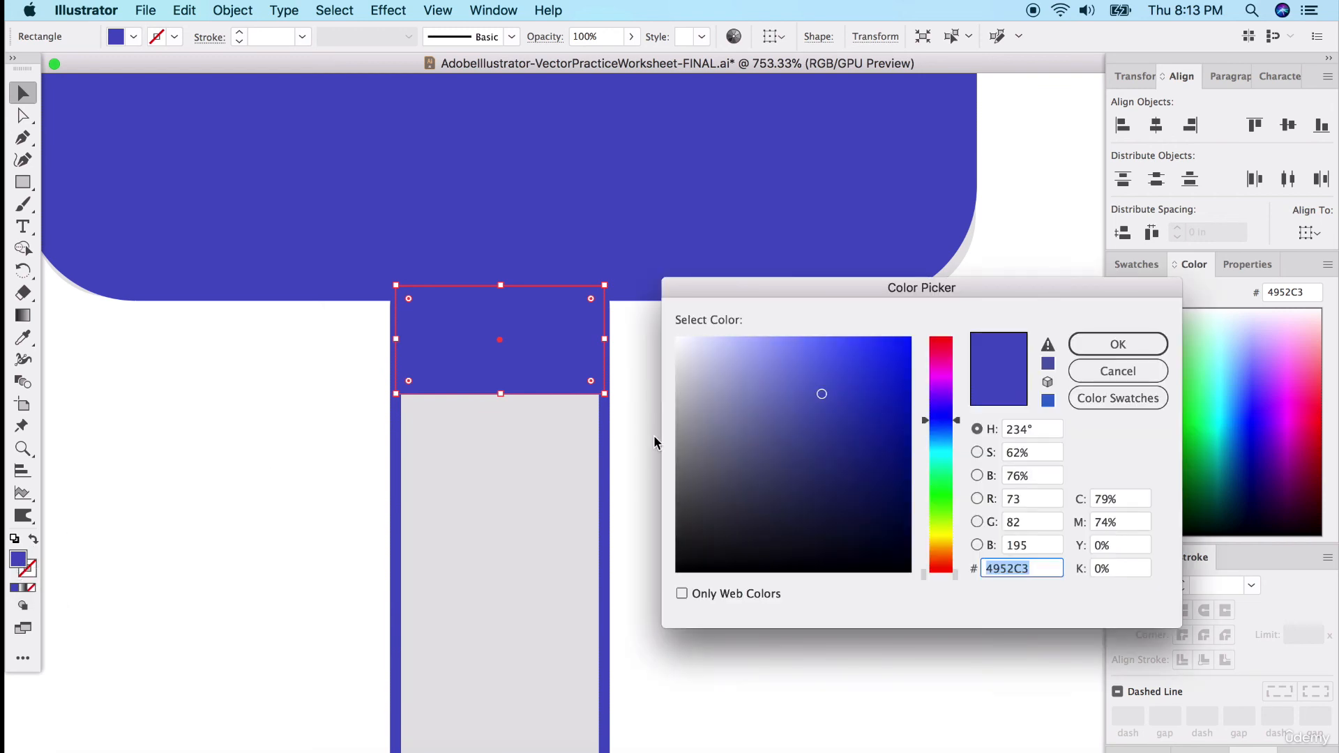
pyautogui.click(829, 428)
pyautogui.click(1116, 344)
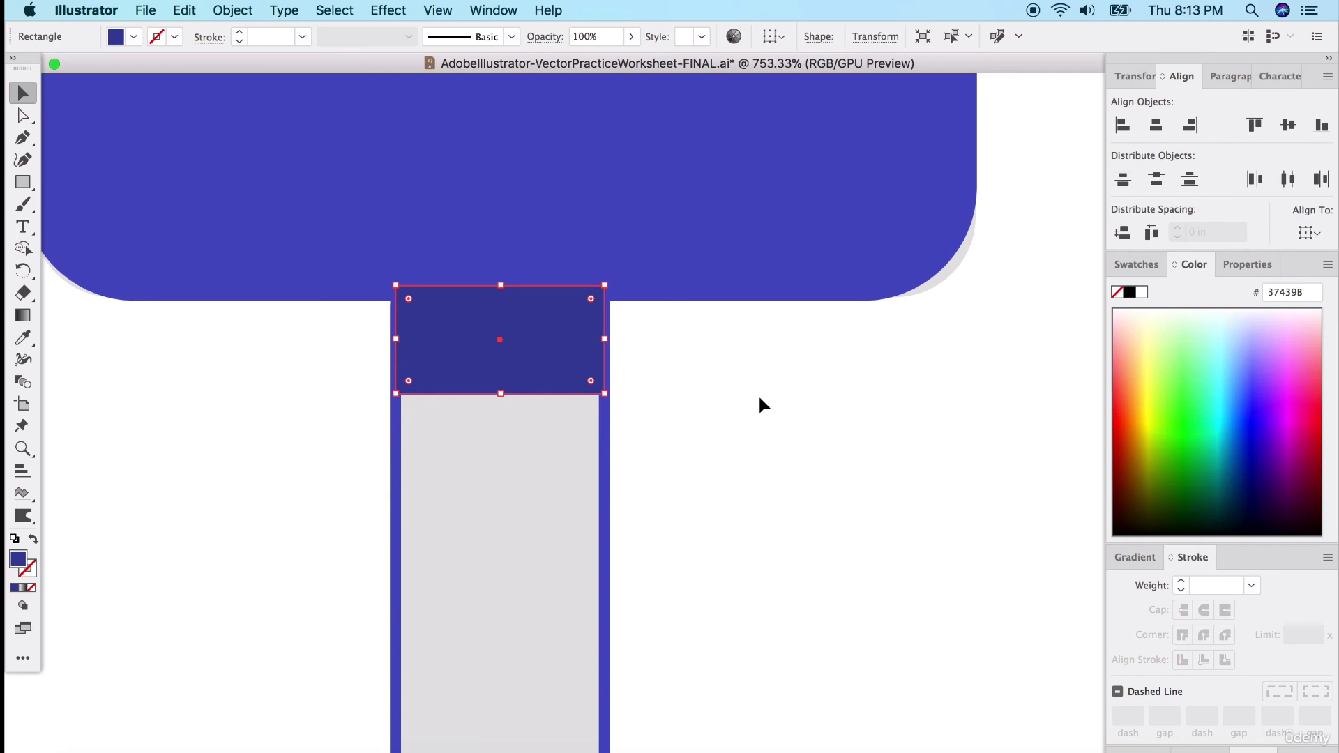
# - Try to send the dark band backward, and show the layer list with the student layer expanded to its individual objects
pyautogui.rightClick(569, 361)
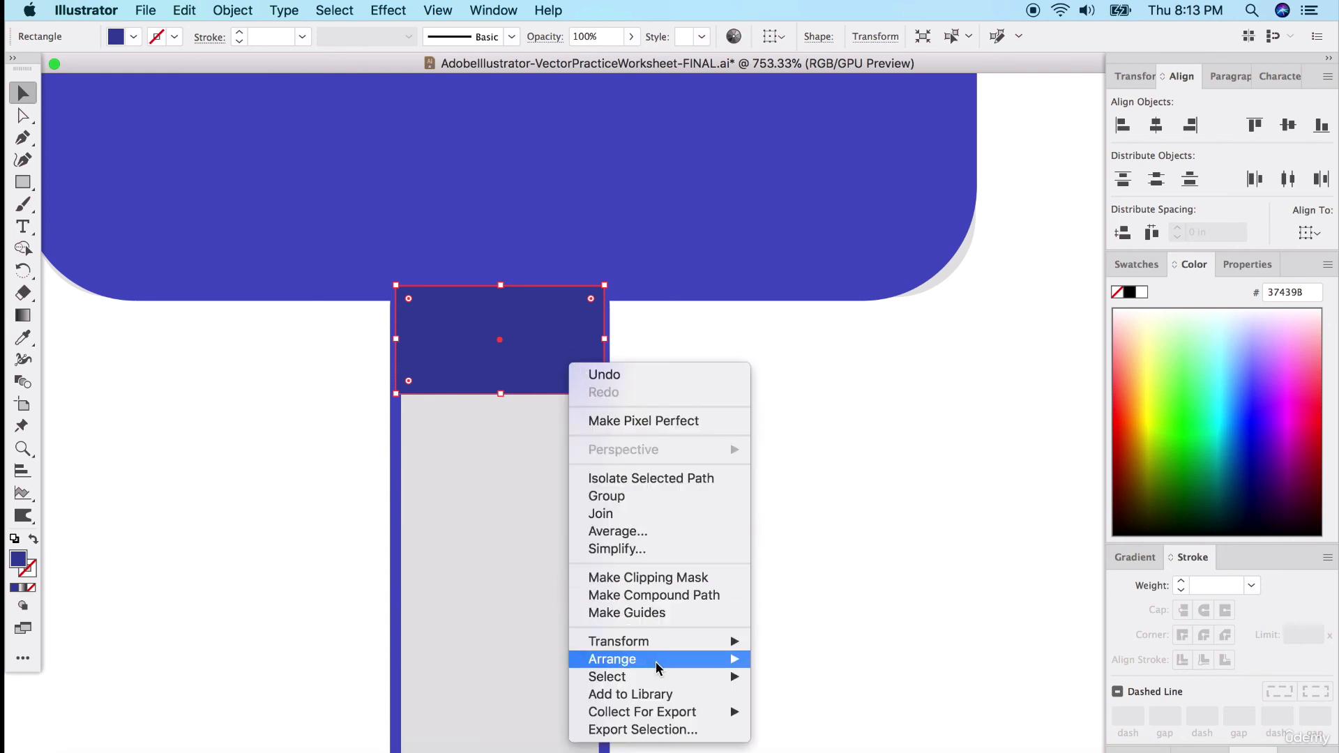
pyautogui.moveTo(658, 668)
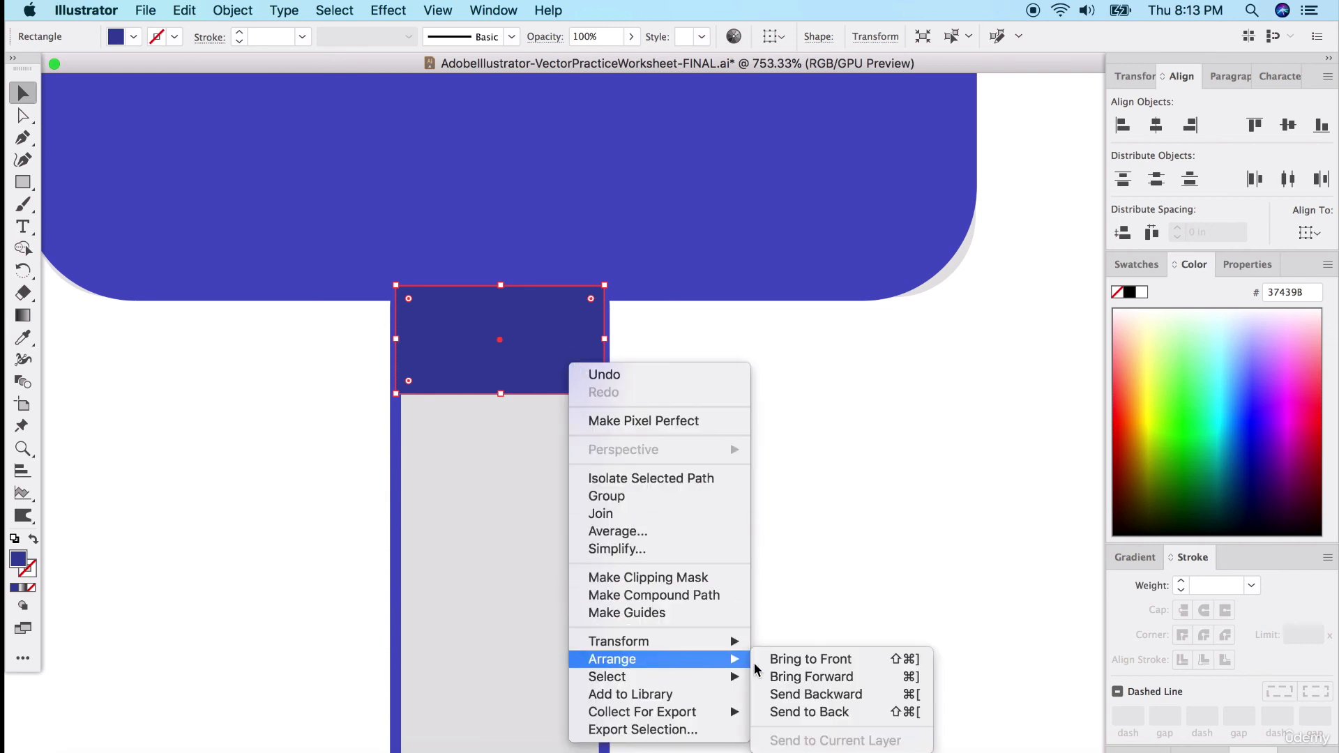
pyautogui.click(810, 696)
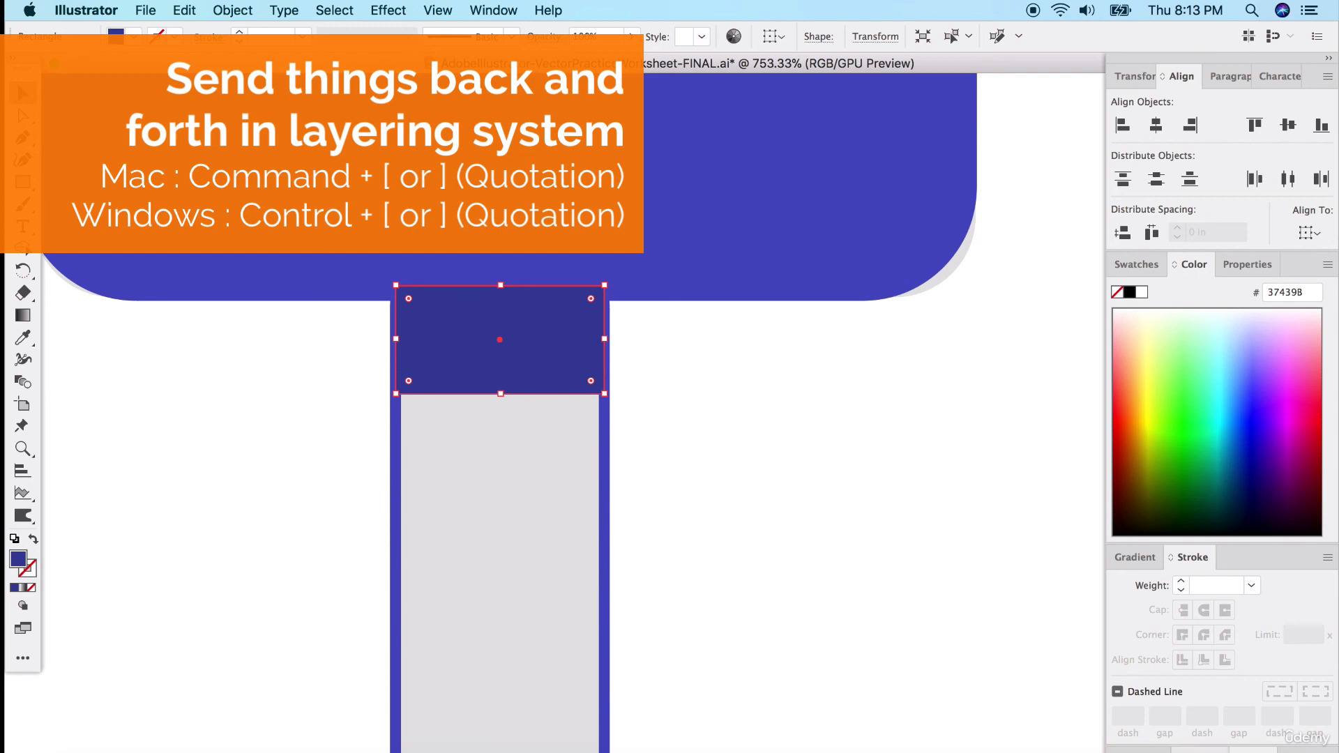
pyautogui.press('F7')
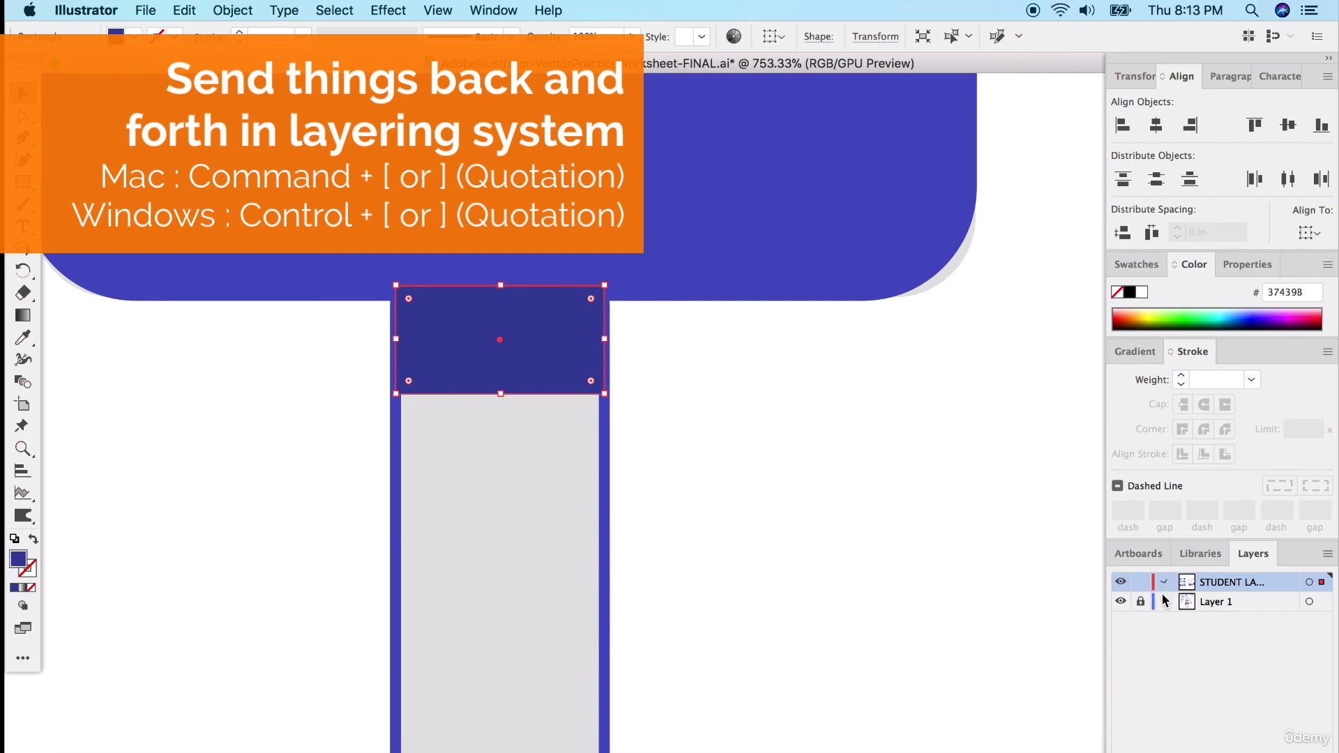
pyautogui.click(1164, 582)
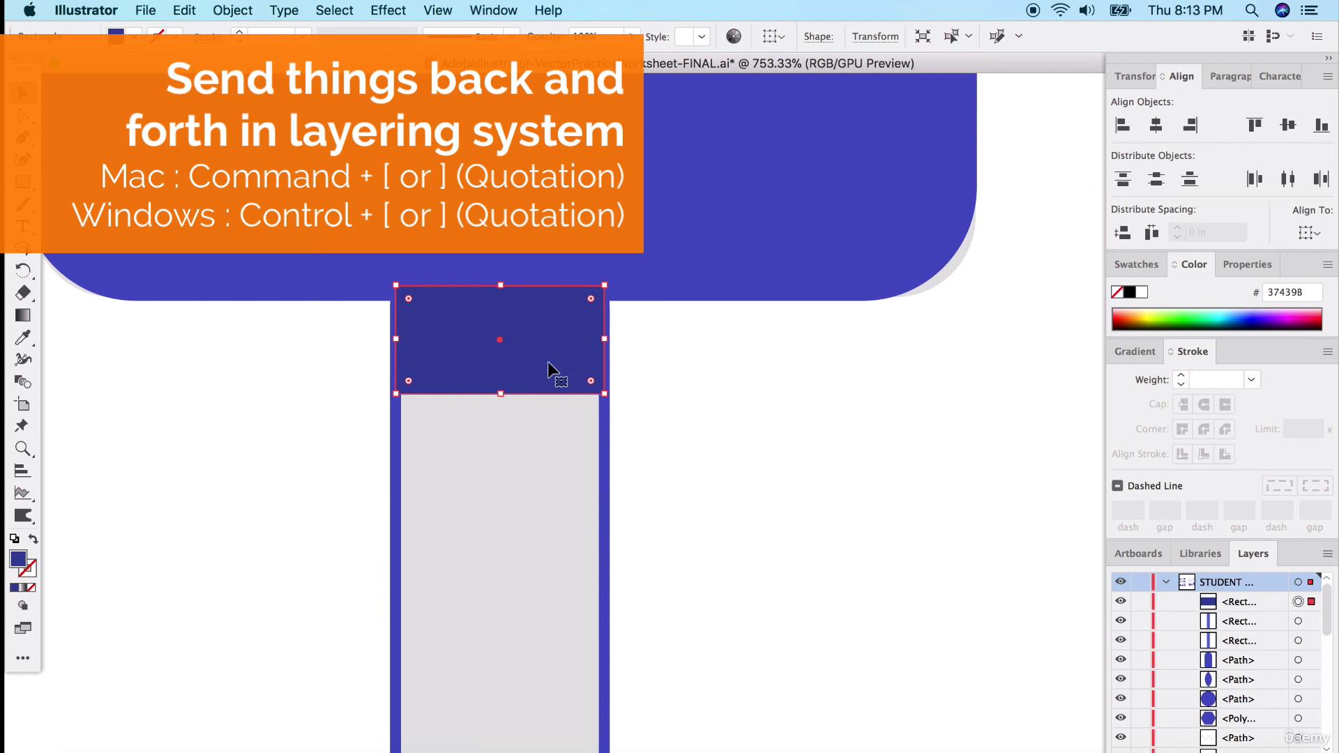
# - Send the dark band backward repeatedly until it sits behind the popsicle body, and deselect it
pyautogui.press('super+bracketleft')
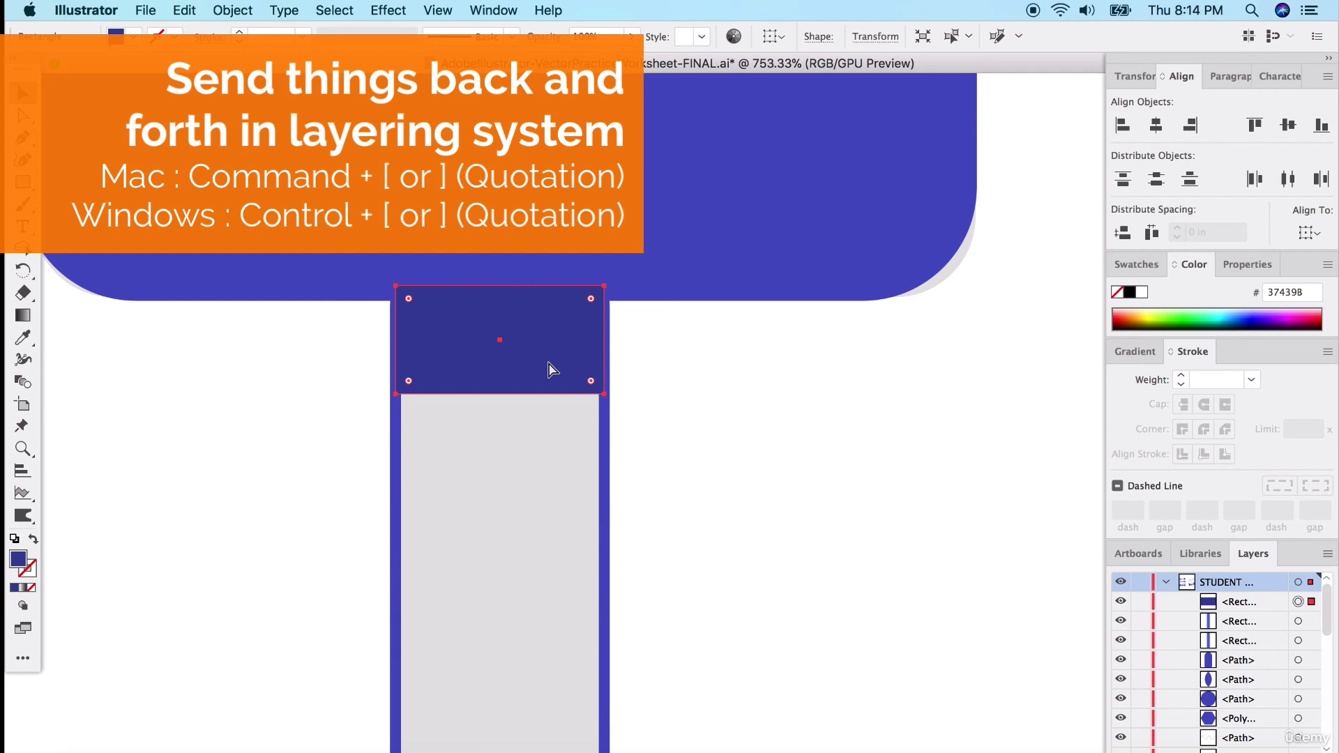
pyautogui.press('super+bracketleft')
pyautogui.press('super+bracketleft')
pyautogui.press('super+bracketleft')
pyautogui.press('super+bracketleft')
pyautogui.press('super+bracketleft')
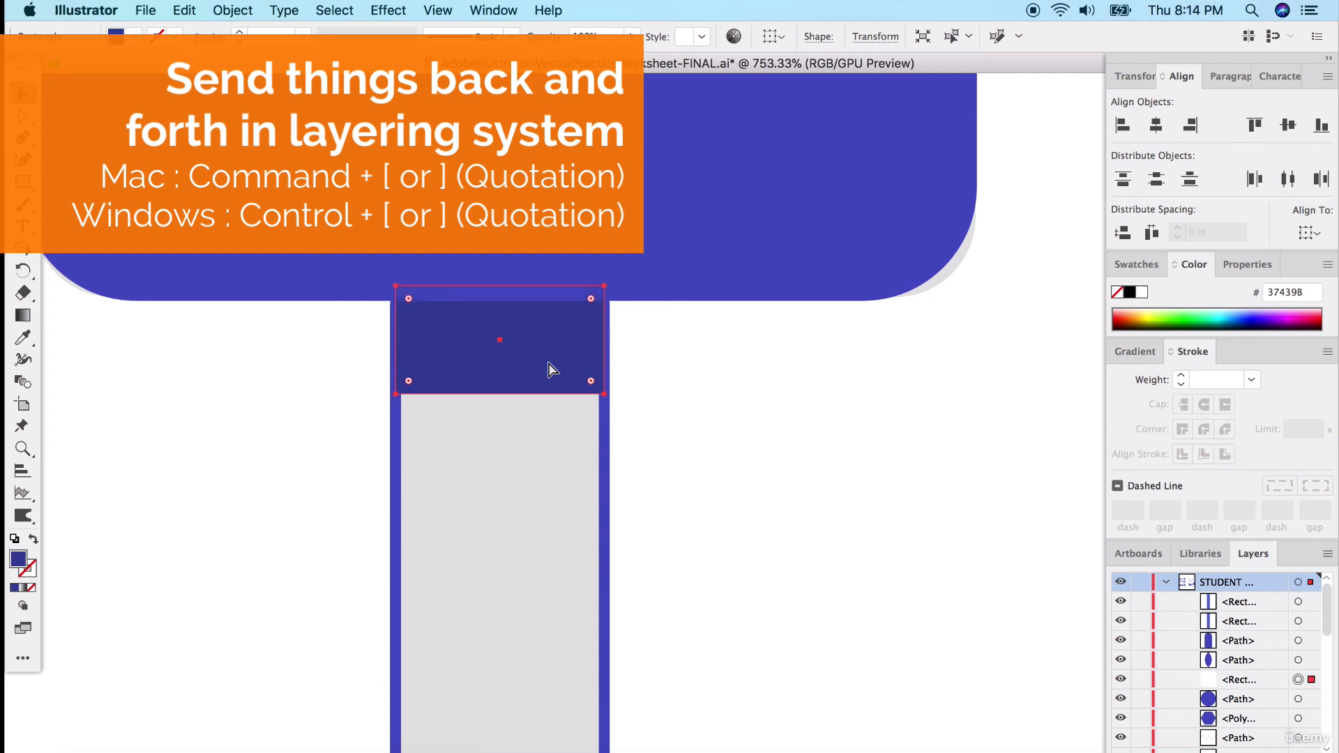
pyautogui.press('super+bracketleft')
pyautogui.press('super+bracketleft')
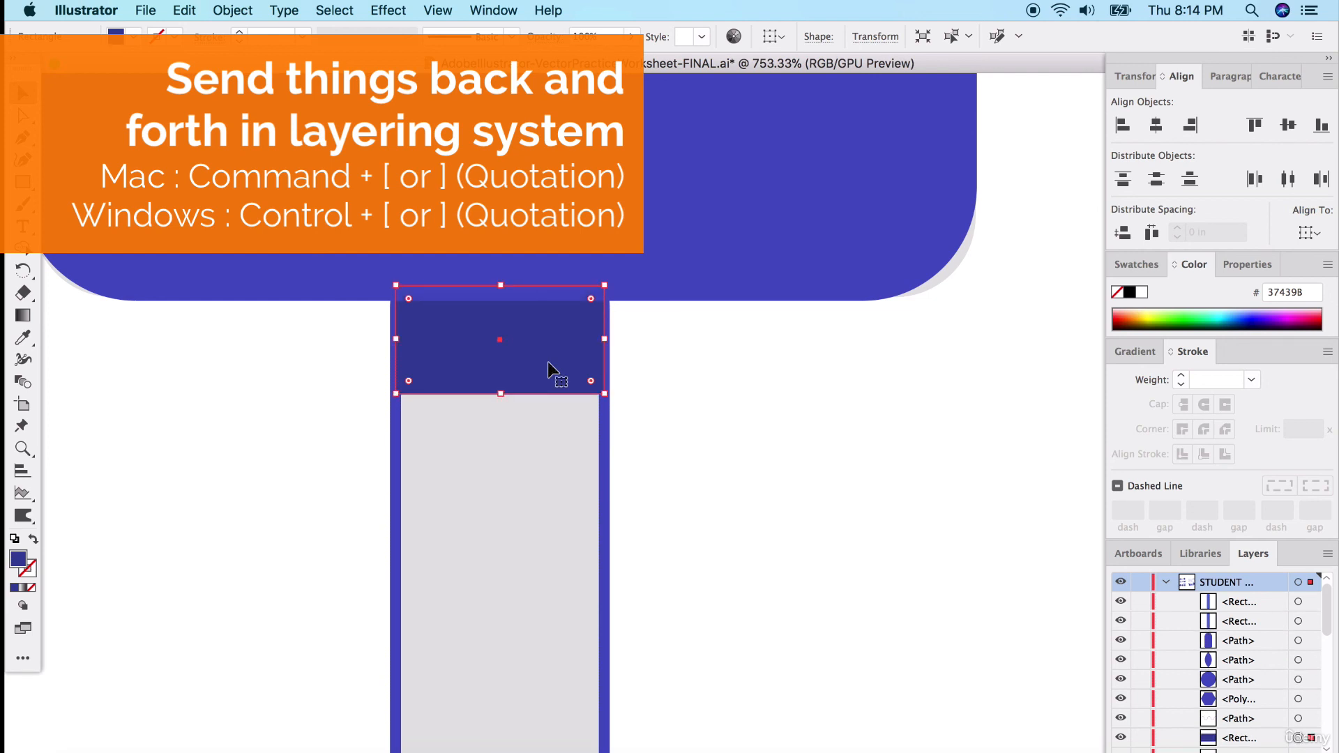
pyautogui.click(723, 560)
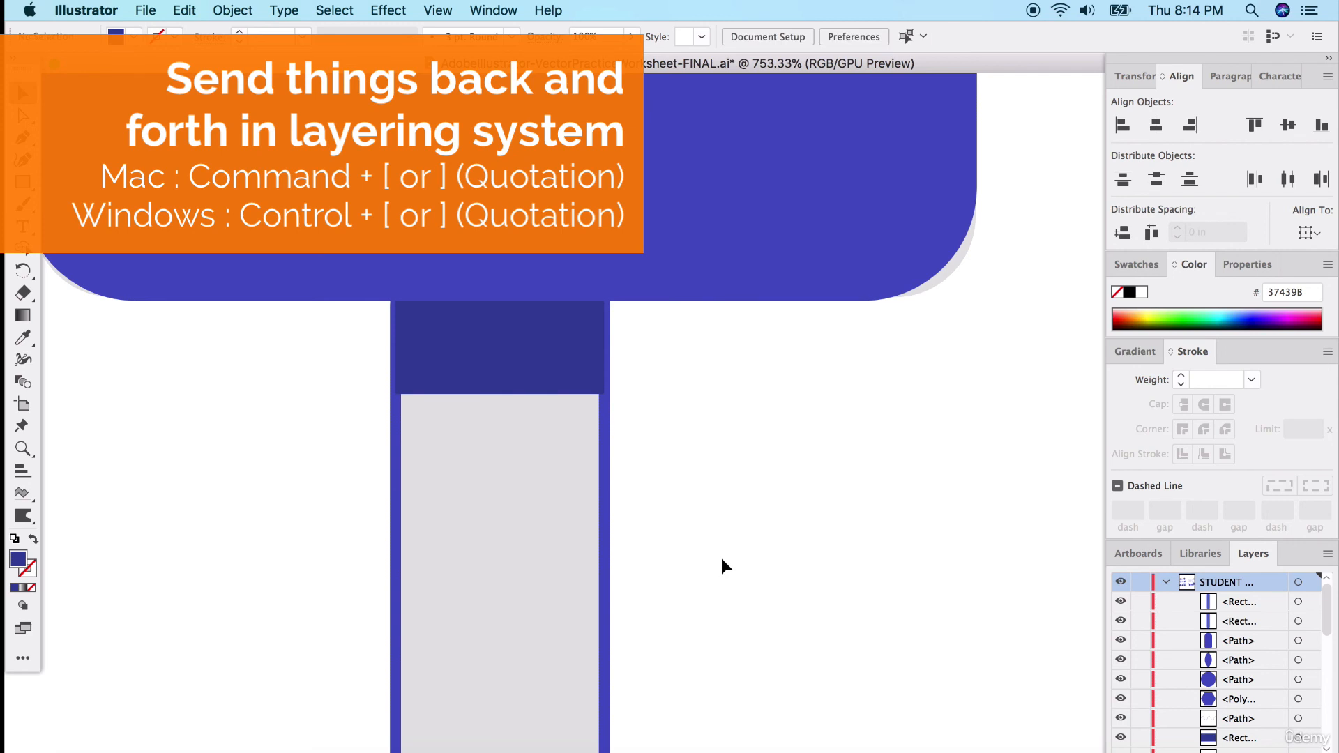
# - Swap the popsicle stick's stroke and fill so it is solid 4952C3 blue, and deselect it to view the whole popsicle
pyautogui.click(606, 505)
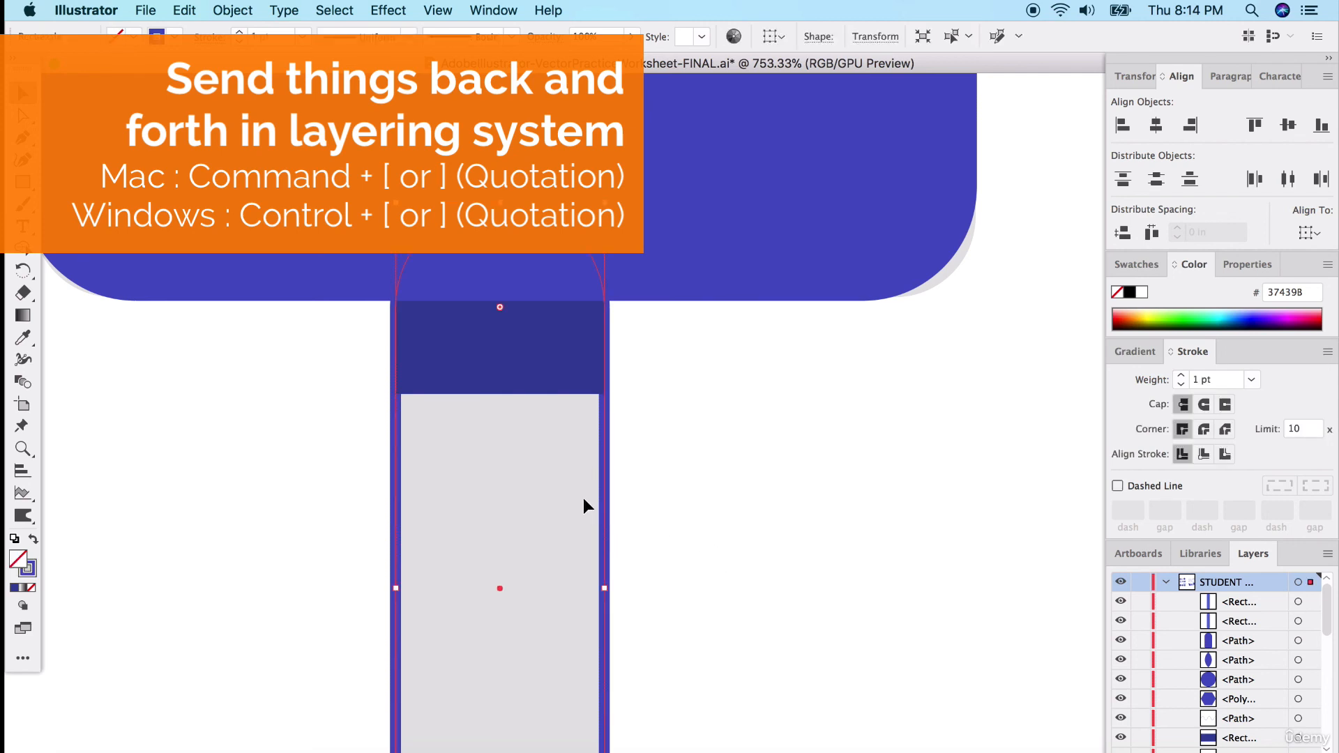
pyautogui.click(33, 547)
pyautogui.click(203, 427)
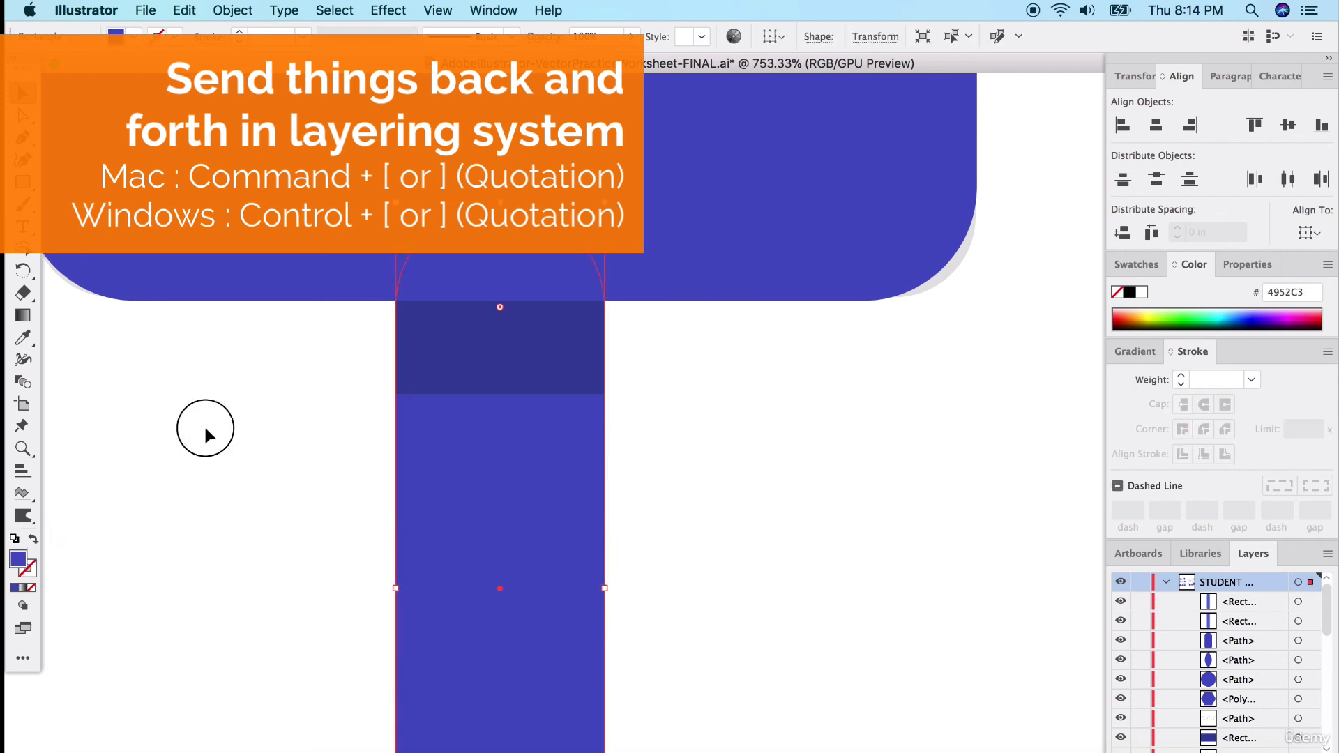
pyautogui.scroll(-5, 399, 493)
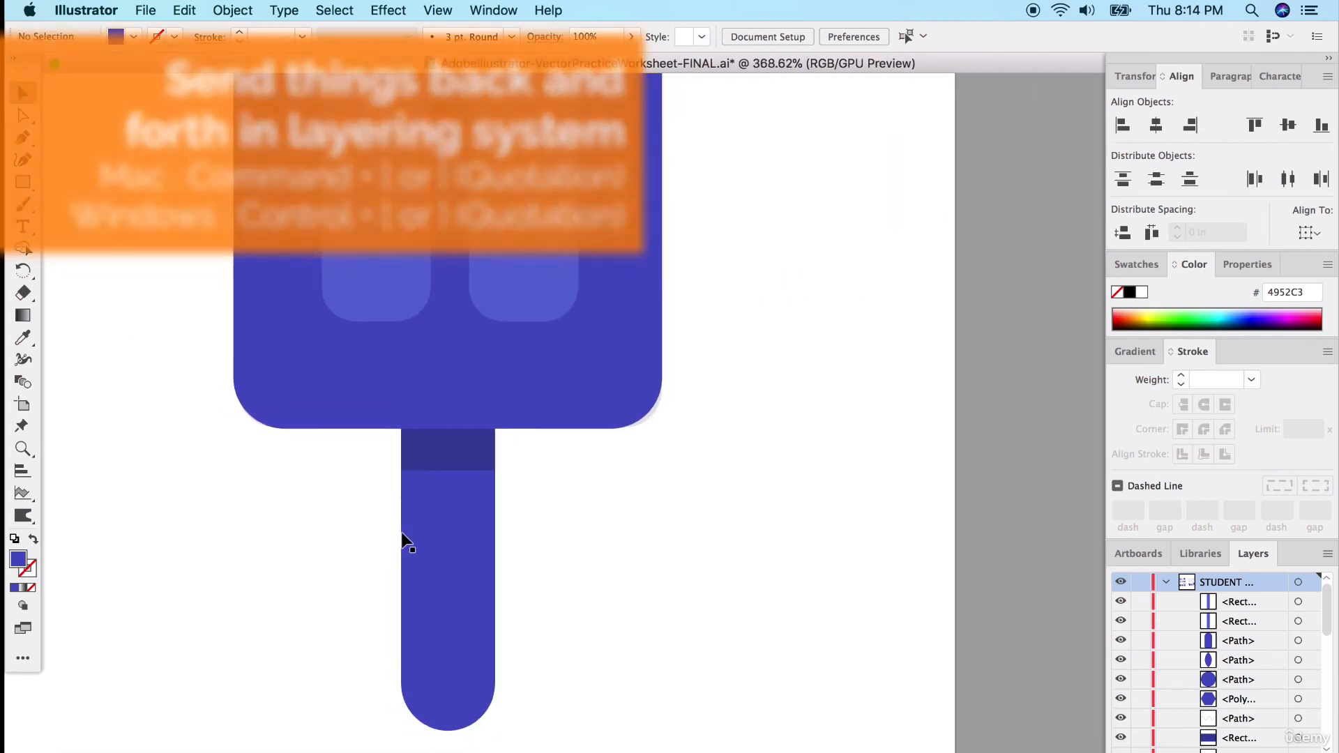
pyautogui.scroll(-5, 404, 541)
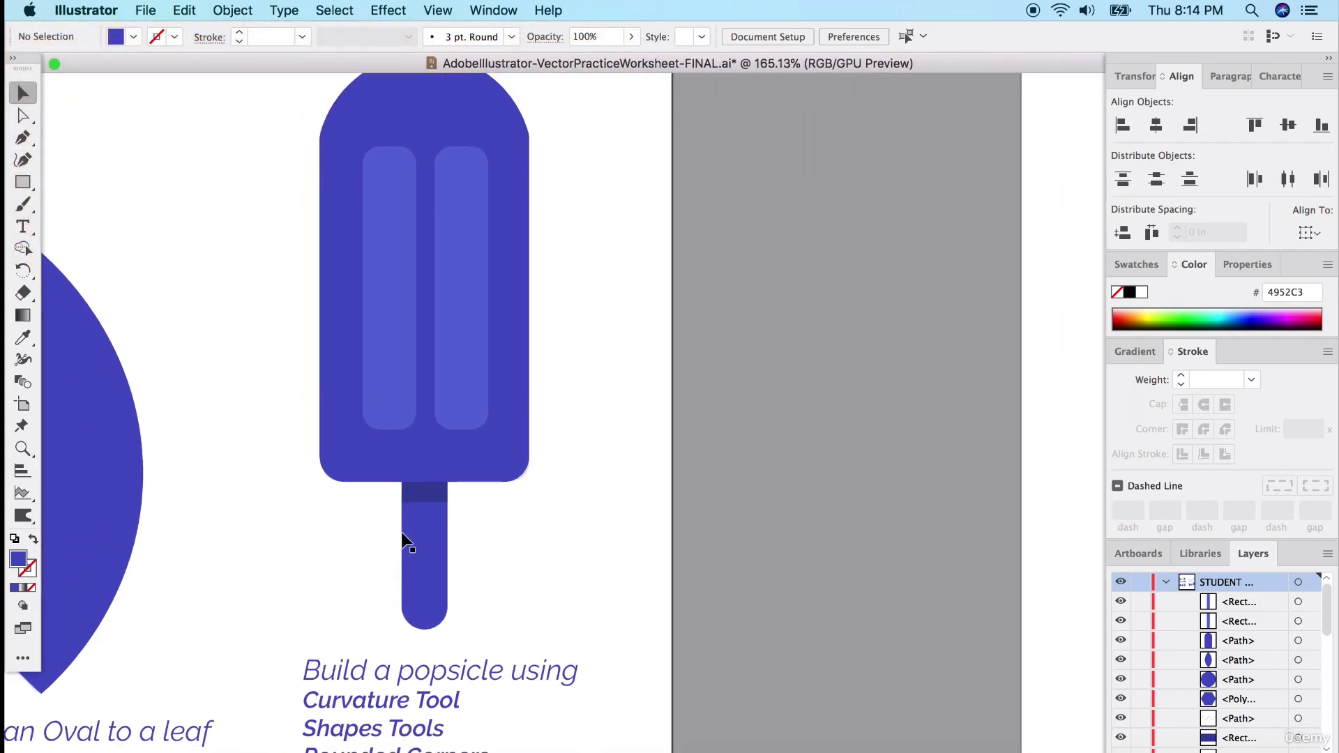
pyautogui.scroll(-3, 404, 541)
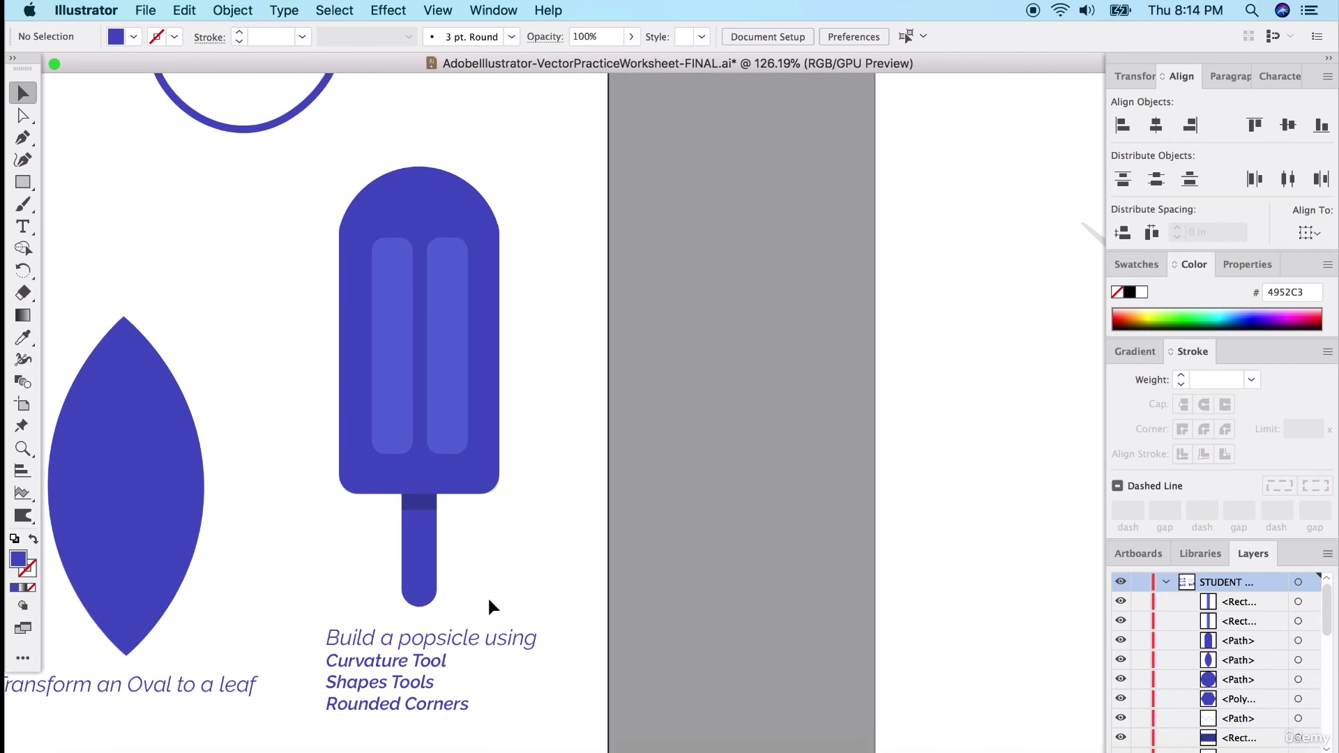